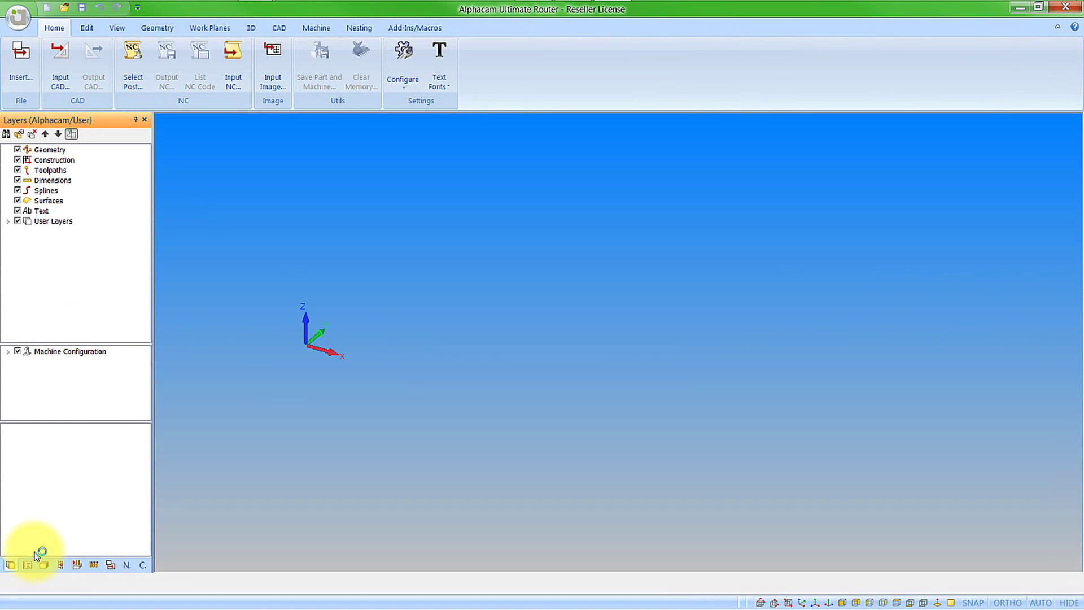
- Page through the 2016 R1 feature tips to Clamps and Fixtures, then turn off Show tips at startup
key("F2")
key("BackSpace")
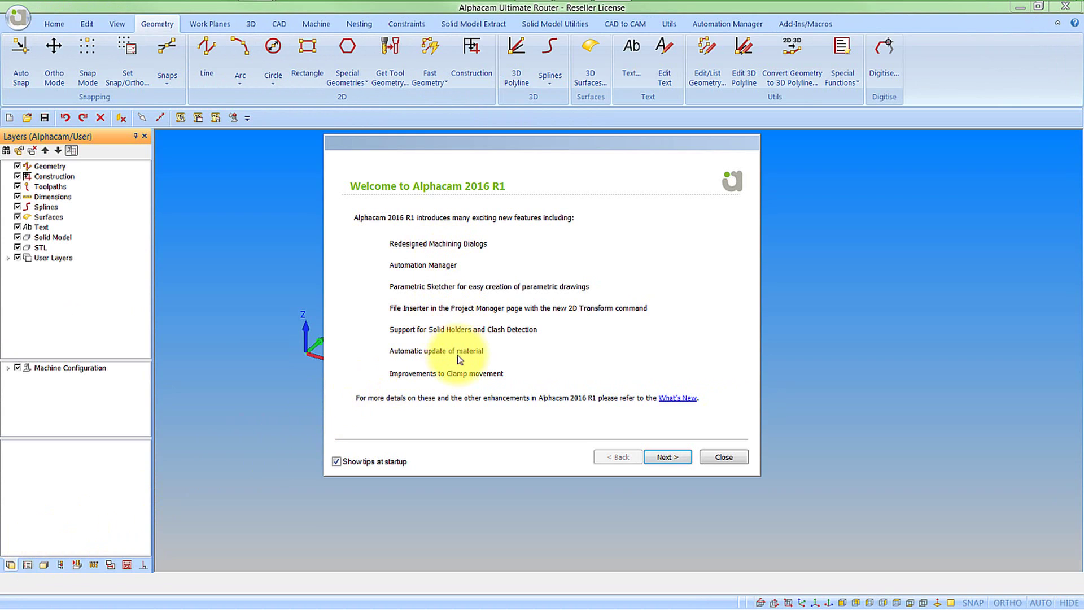
left_click(666, 457)
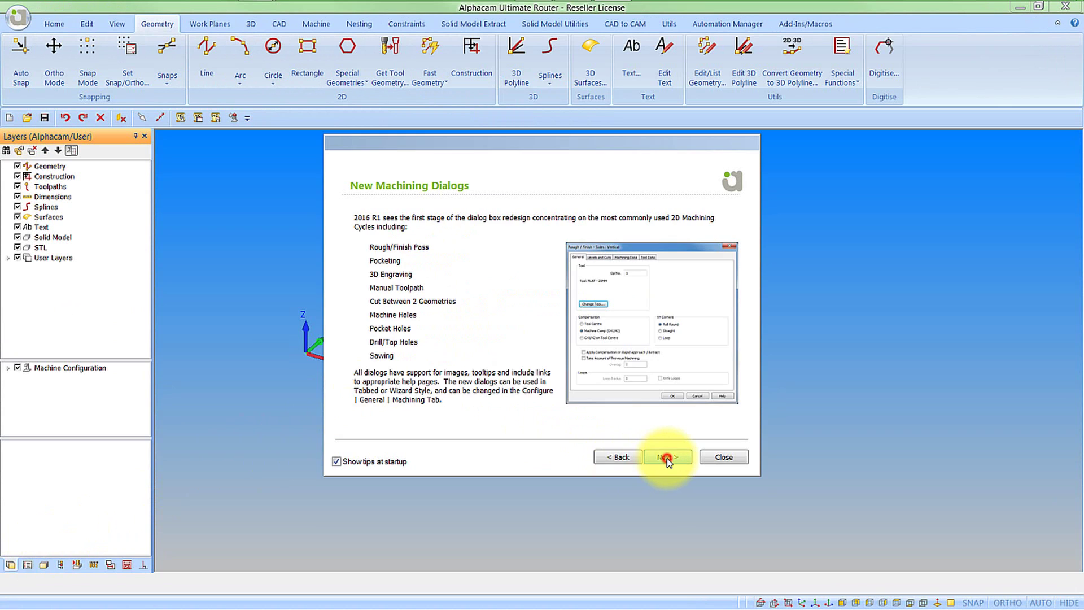
left_click(666, 458)
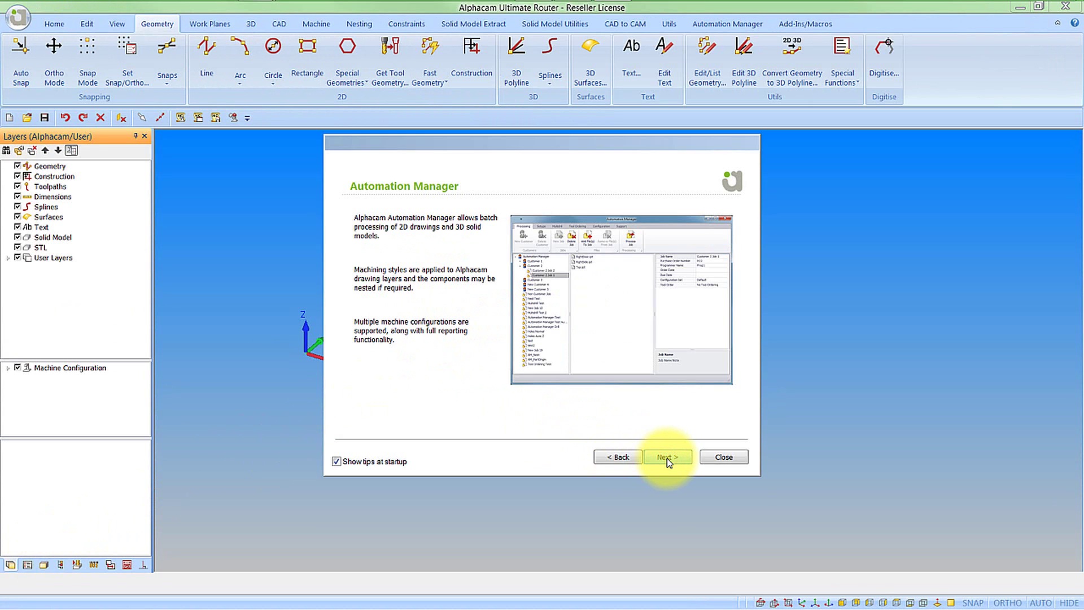
left_click(666, 458)
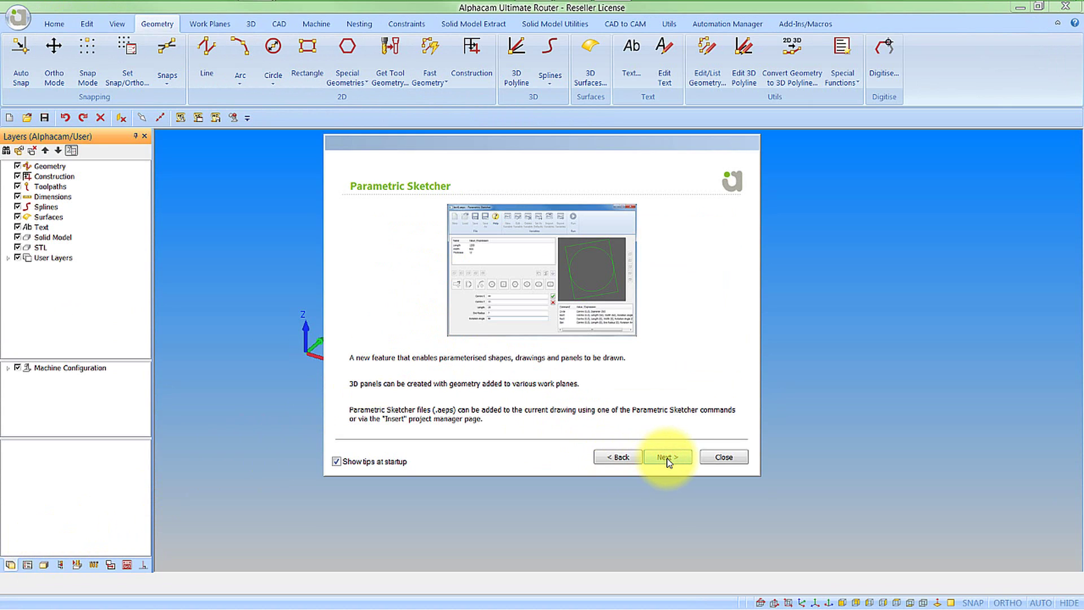
left_click(666, 457)
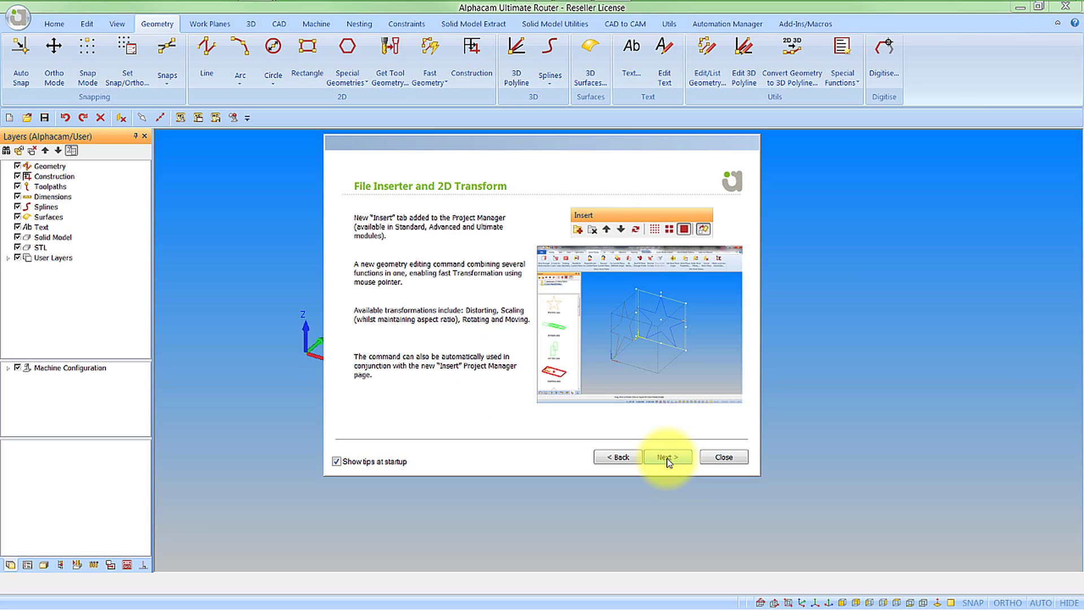
left_click(667, 458)
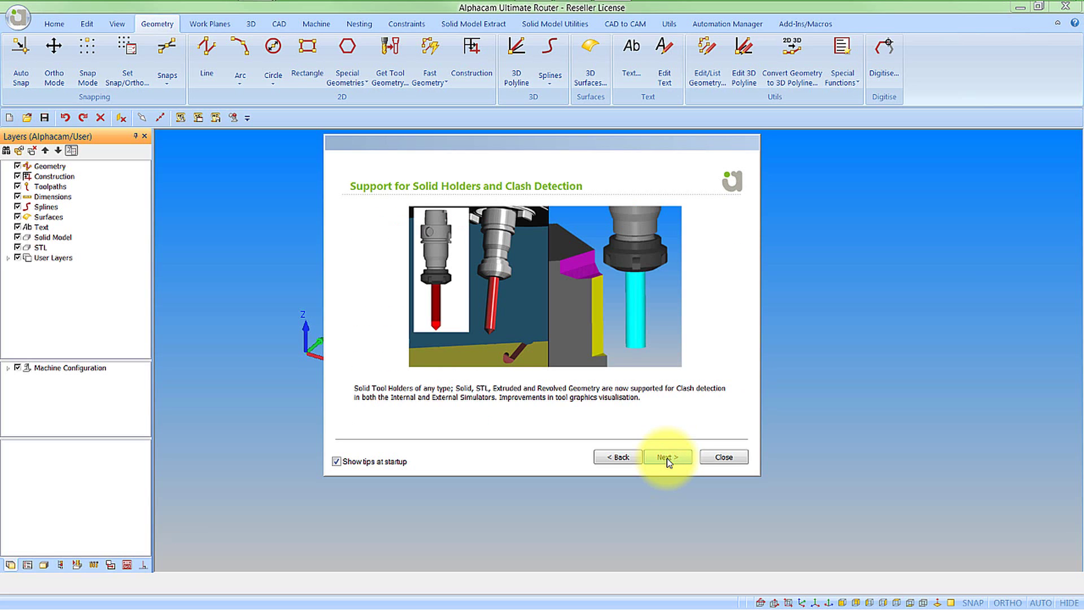
left_click(666, 457)
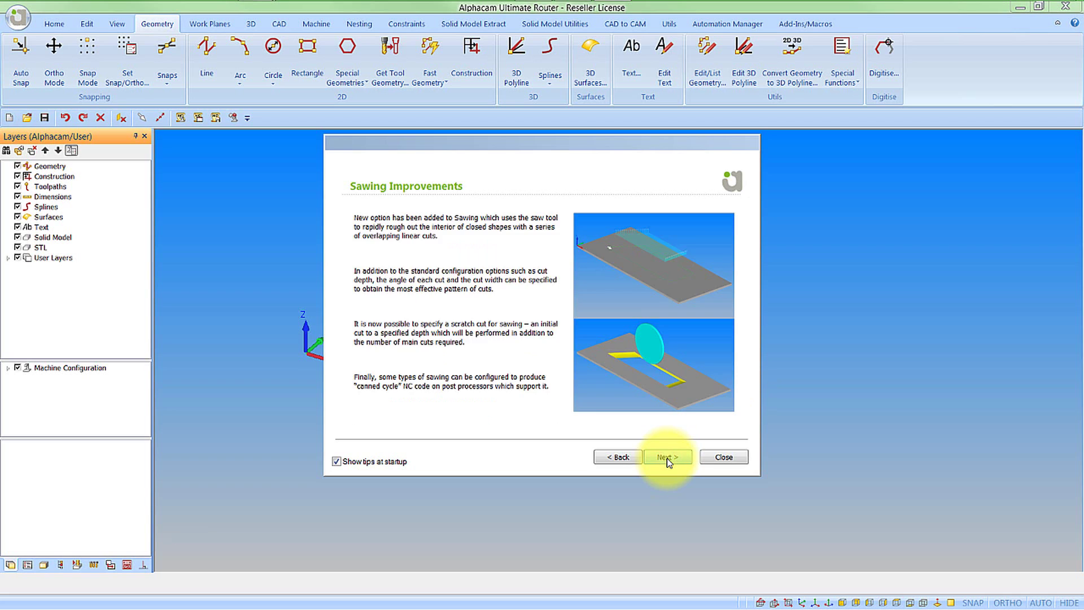
left_click(666, 457)
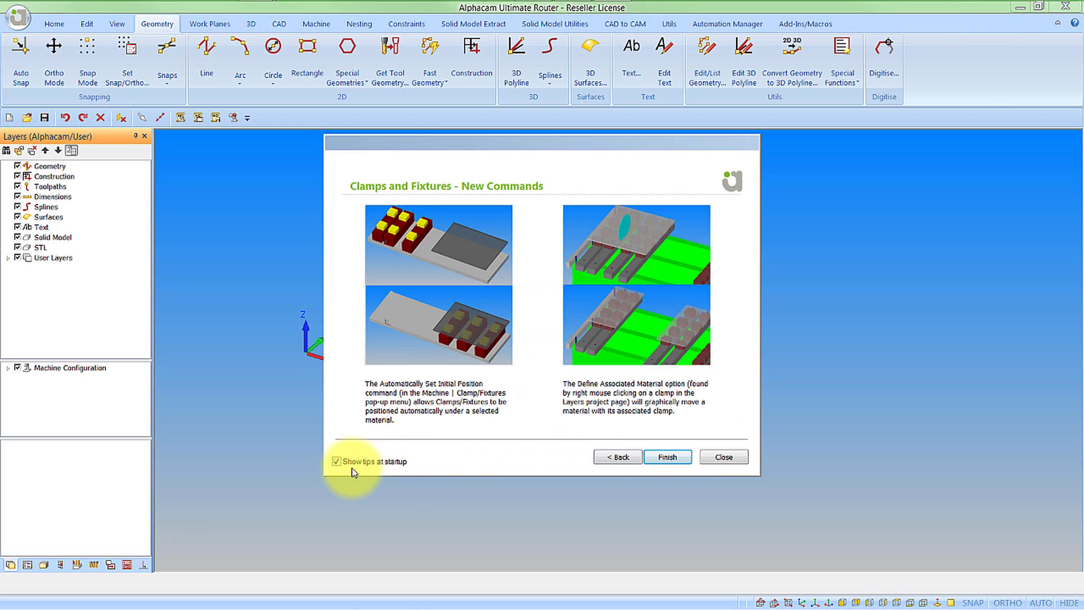
left_click(336, 461)
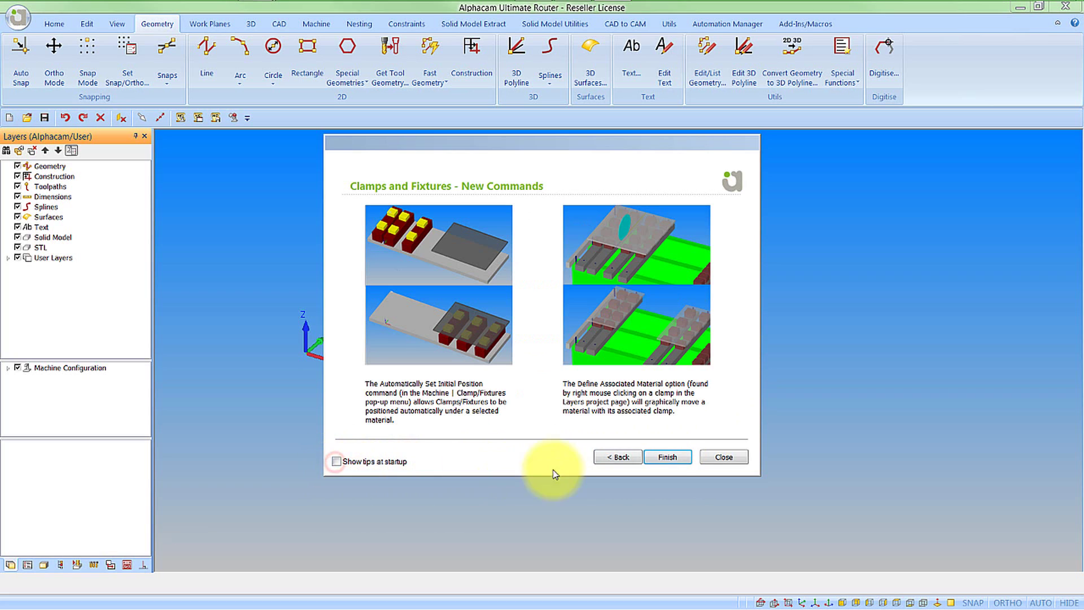
- Finish the tour, tick Don't show this message again, and accept adding the 2016 R1 commands
left_click(667, 457)
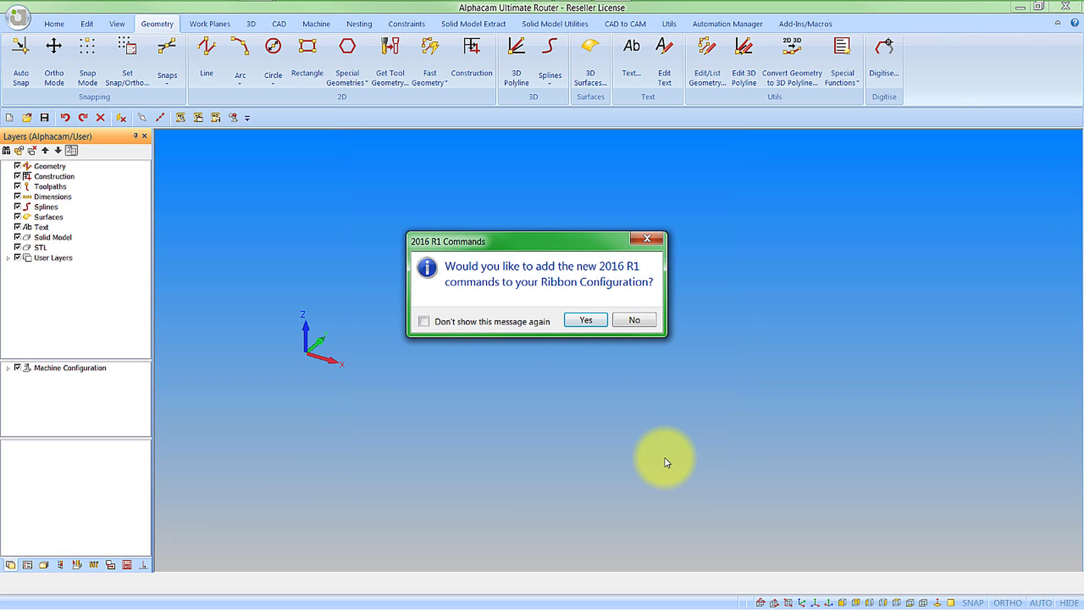
left_click(423, 321)
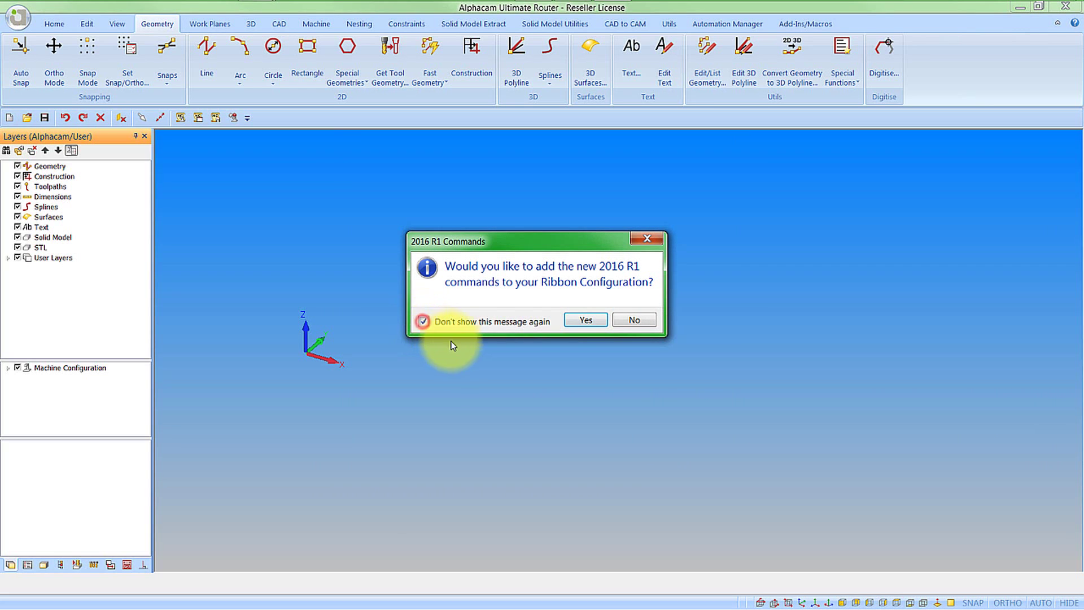
left_click(584, 319)
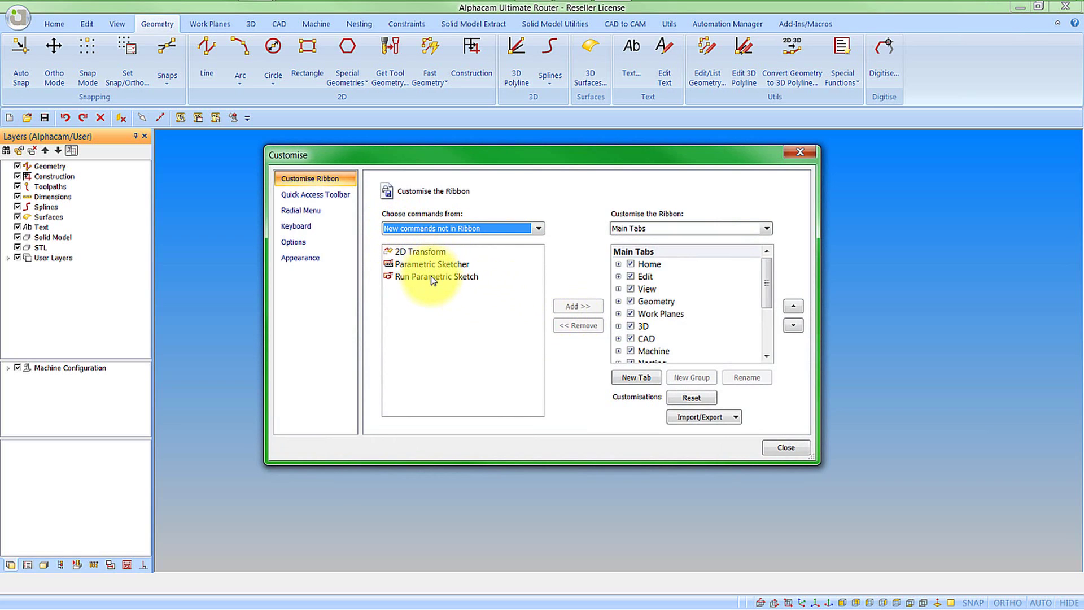
- Create a new Geometry ribbon group named Parametric Sketcher and move it up above 3D
left_click(618, 301)
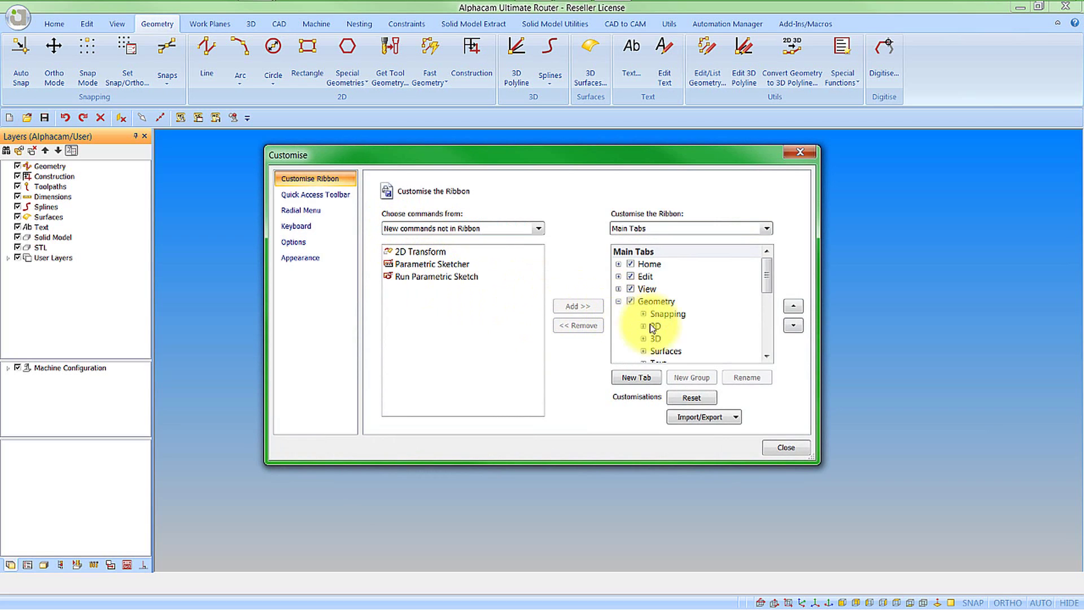
left_click_drag(768, 283, 768, 290)
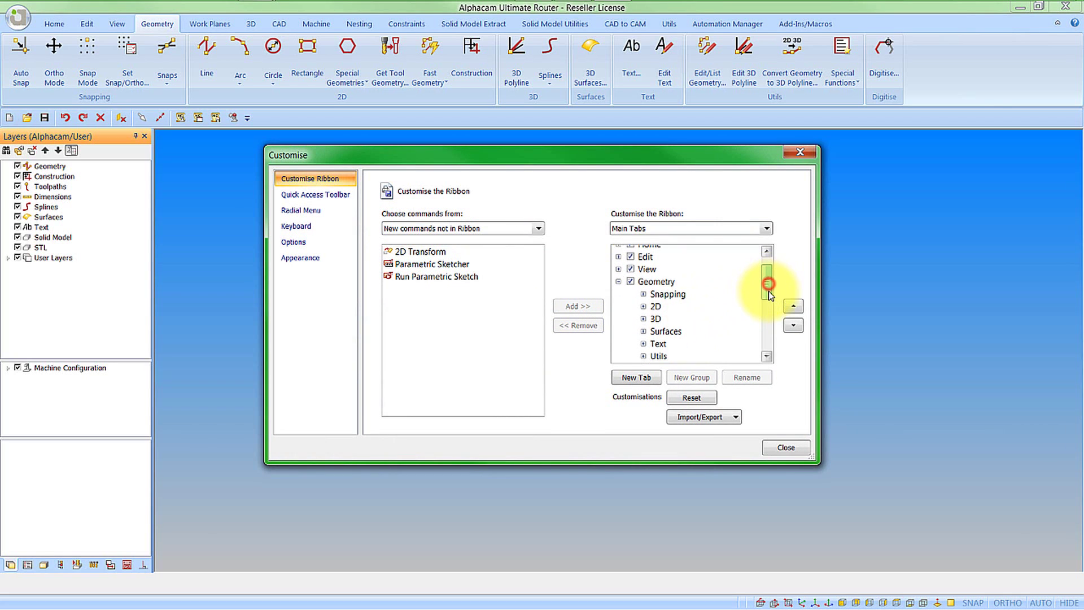
left_click(656, 278)
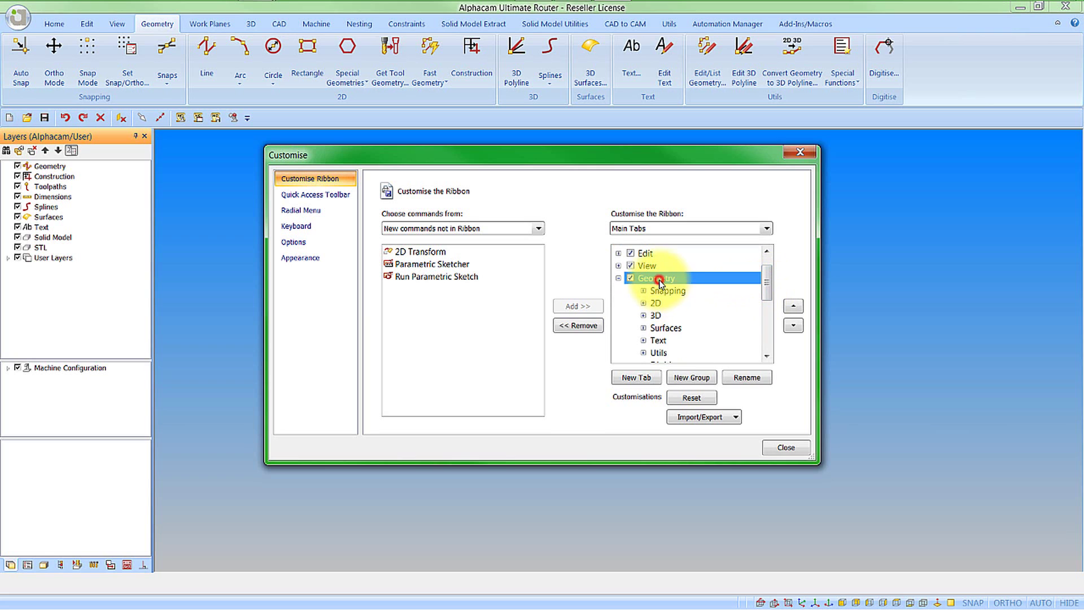
left_click(700, 378)
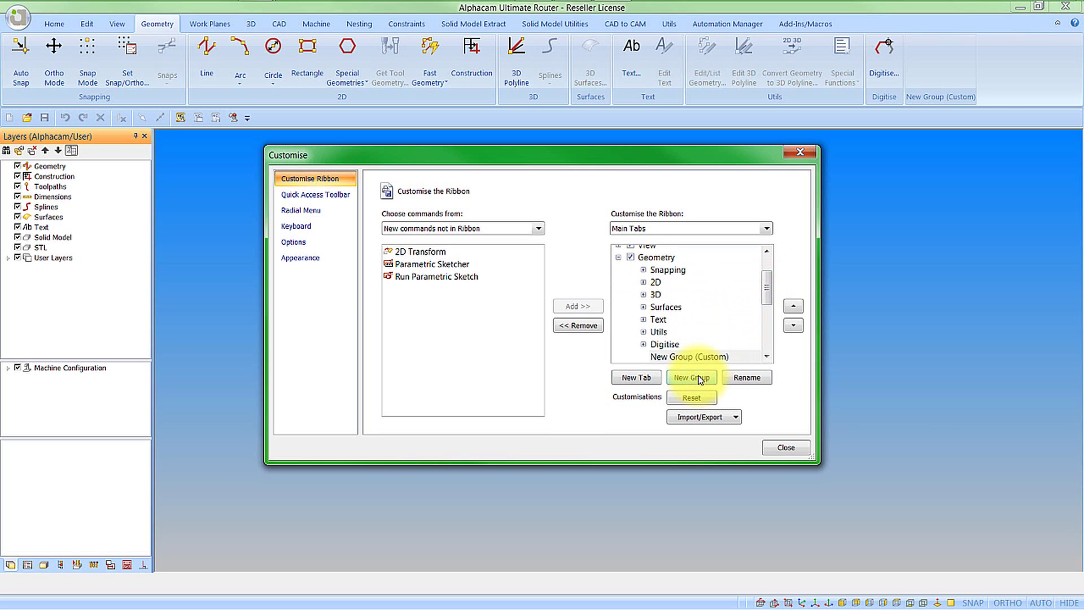
left_click(737, 377)
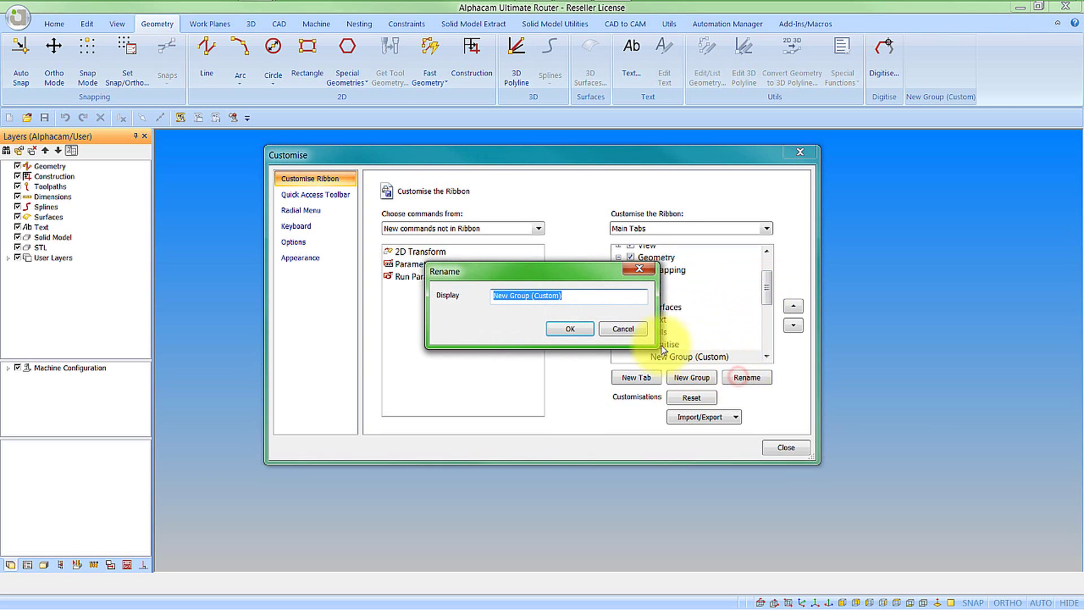
type("F")
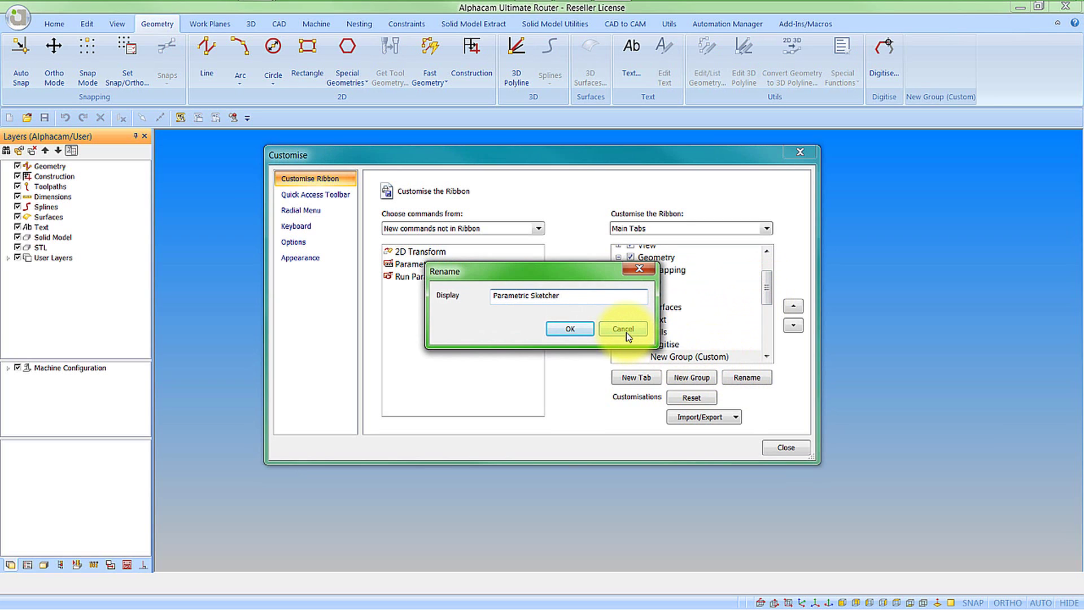
left_click(559, 329)
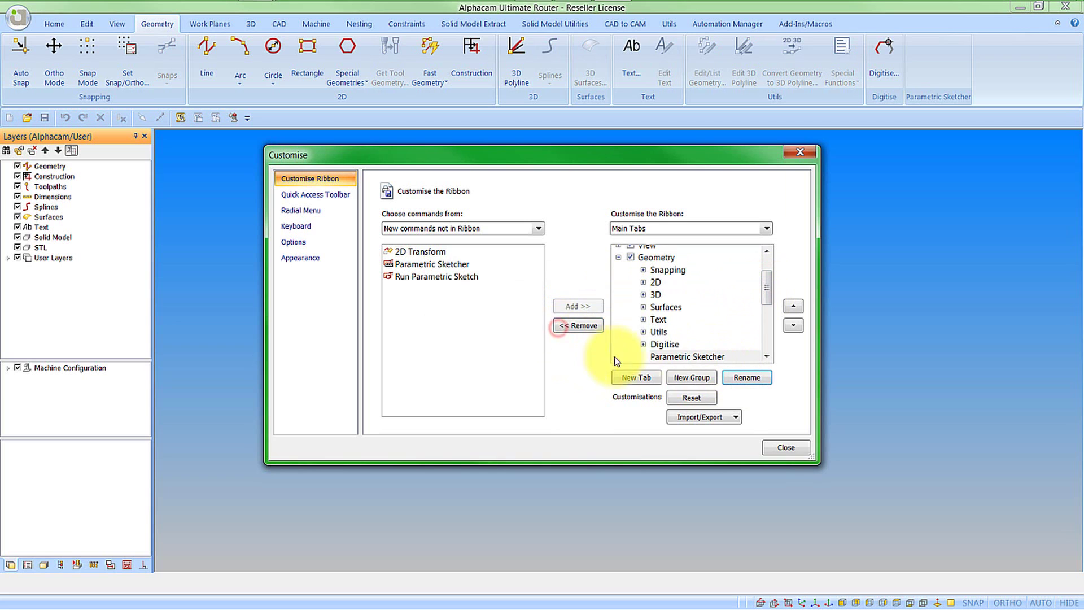
left_click(677, 357)
left_click(793, 306)
left_click(793, 307)
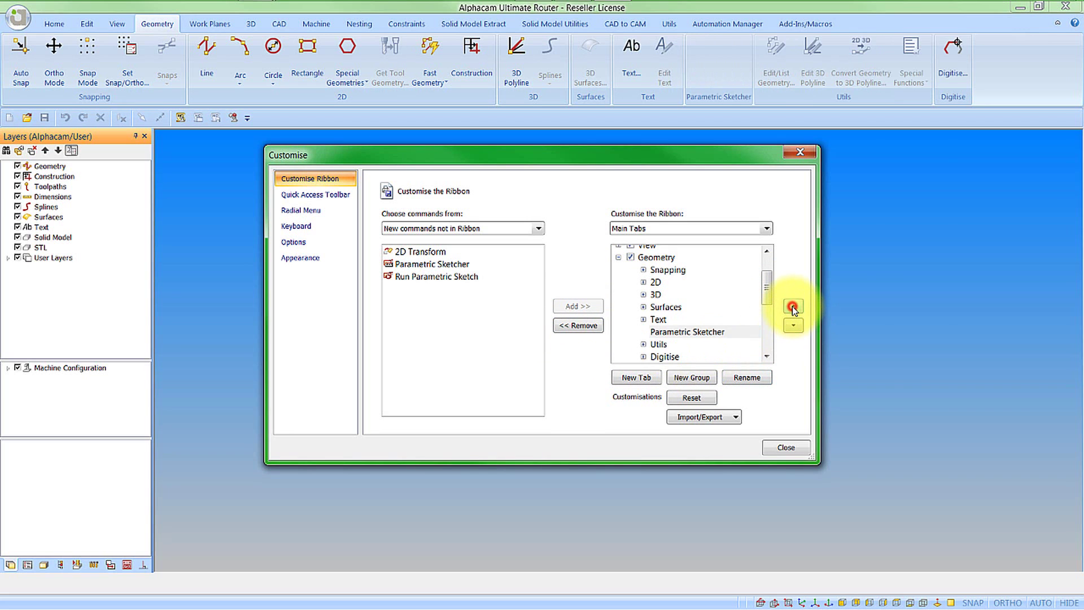
left_click(793, 307)
left_click(793, 307)
left_click(793, 307)
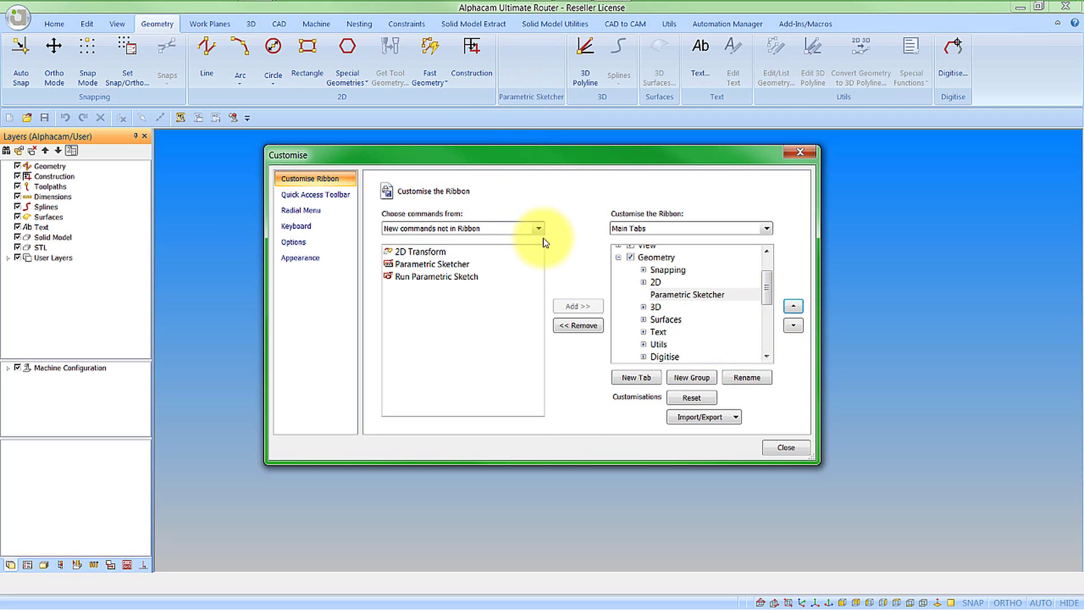
- Add Parametric Sketcher and Run Parametric Sketch to the new group
left_click(444, 265)
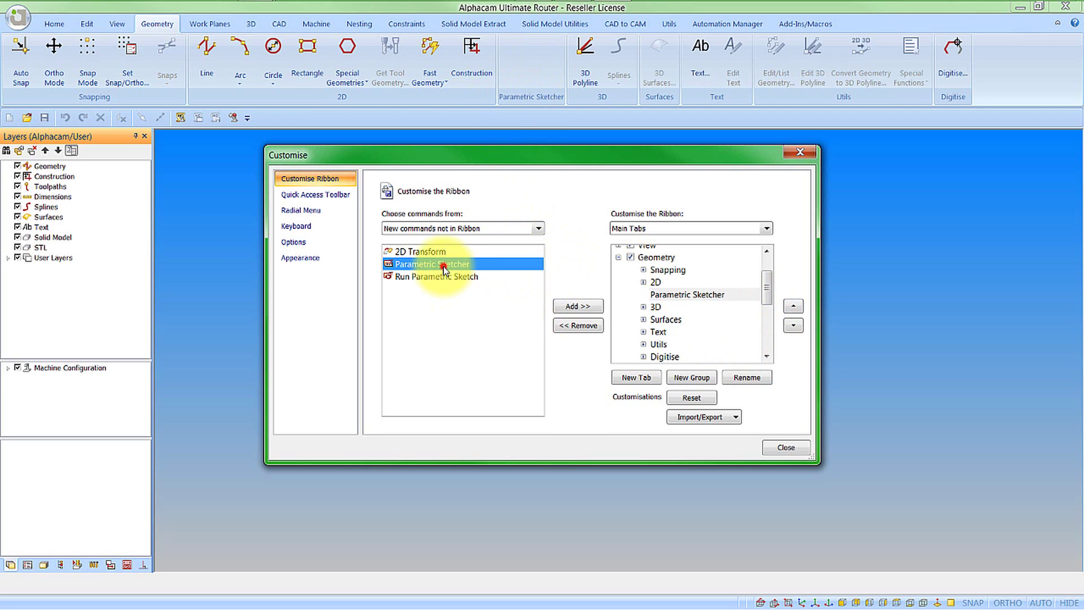
left_click(578, 305)
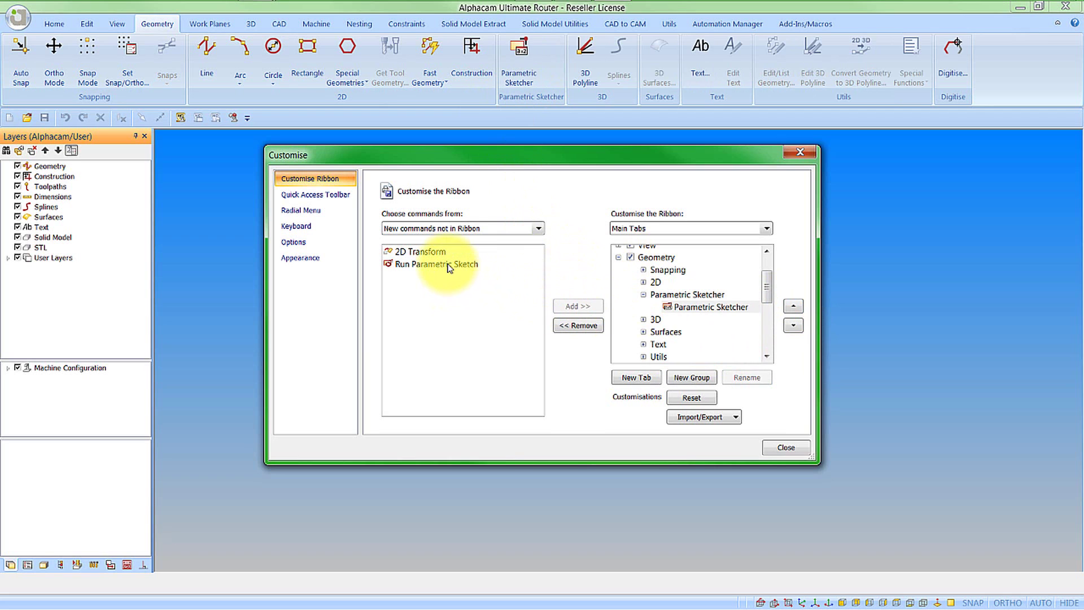
left_click(447, 265)
left_click(572, 308)
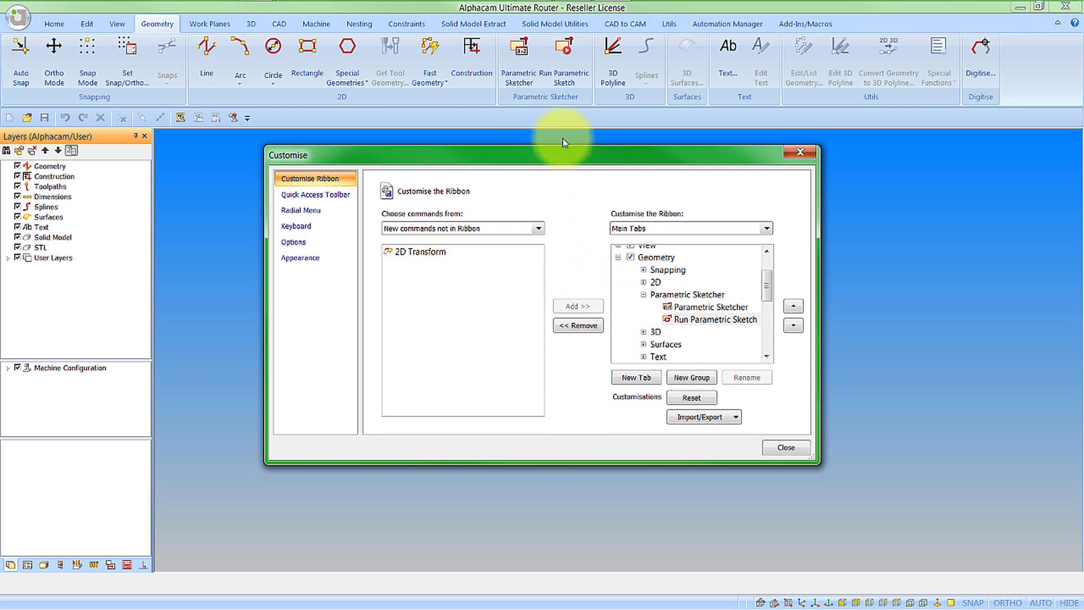
left_click(643, 295)
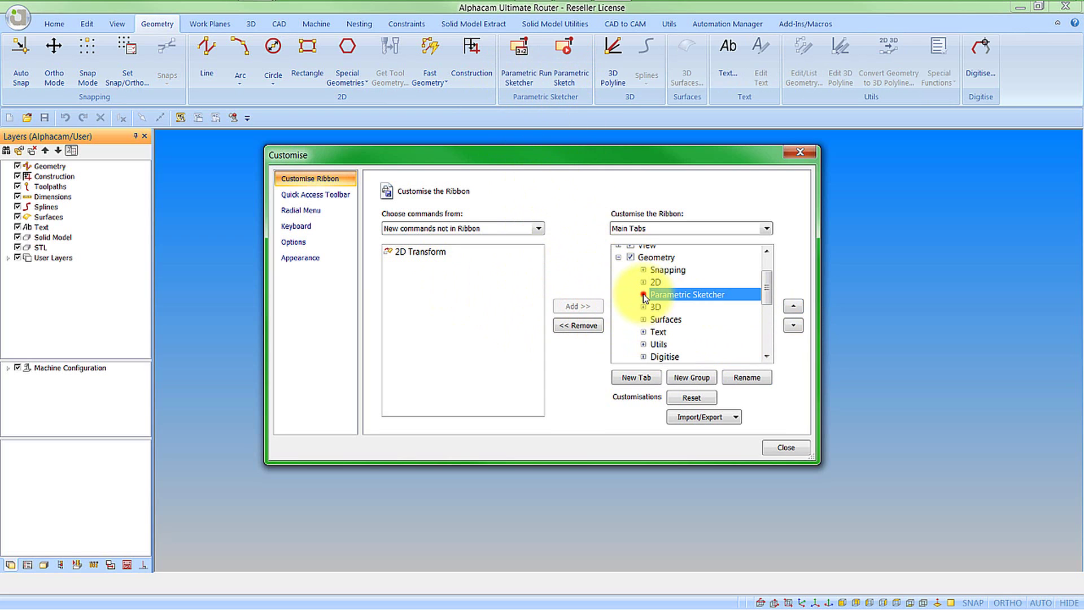
left_click(618, 257)
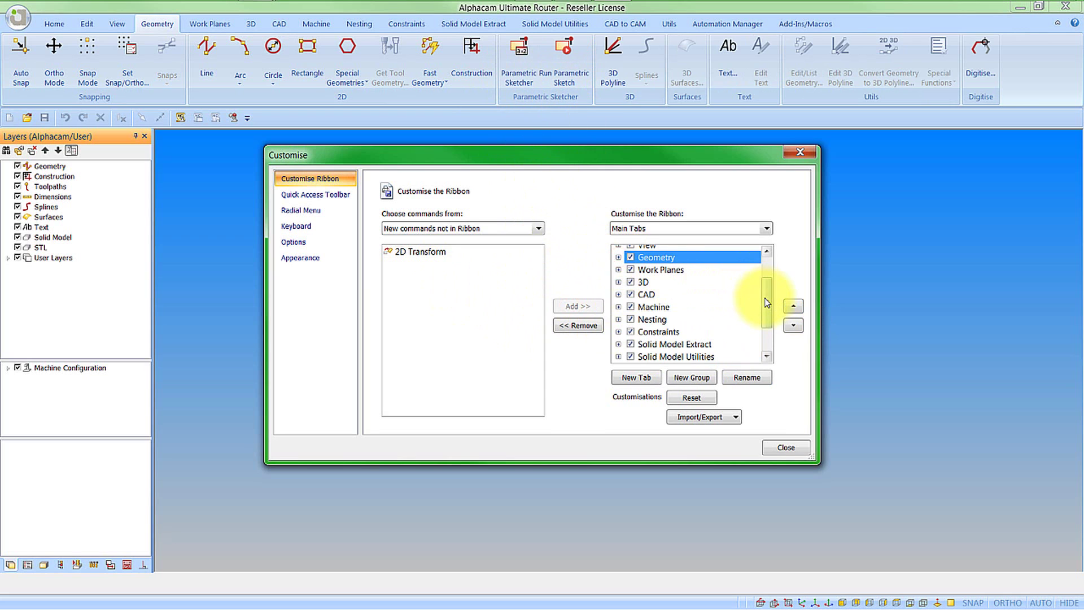
- Add 2D Transform to Edit's Move, Copy etc group and position it above Move
left_click_drag(767, 302, 763, 276)
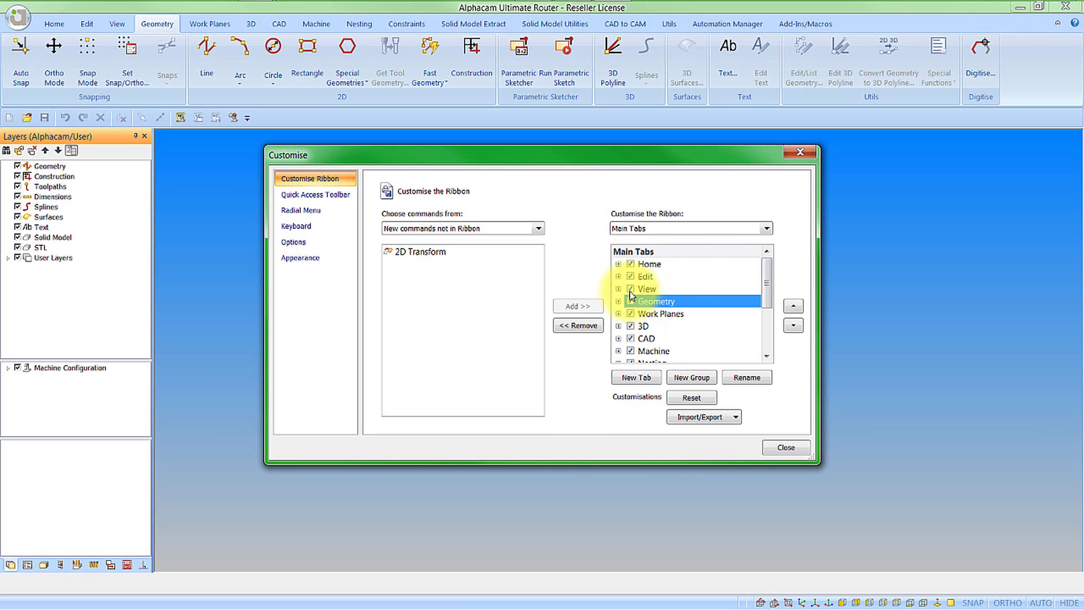
left_click(619, 277)
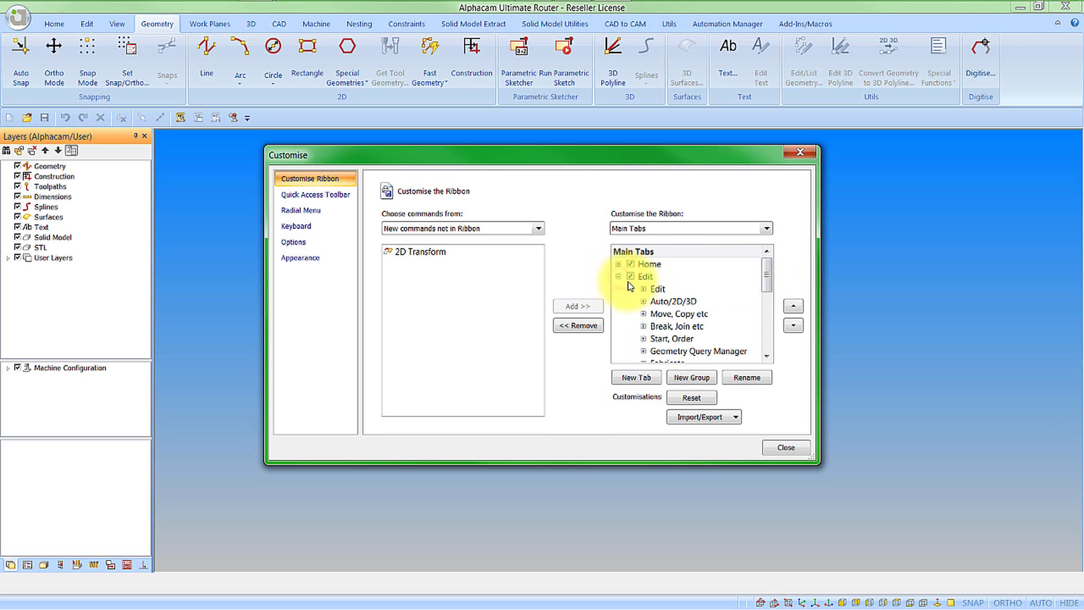
left_click(673, 314)
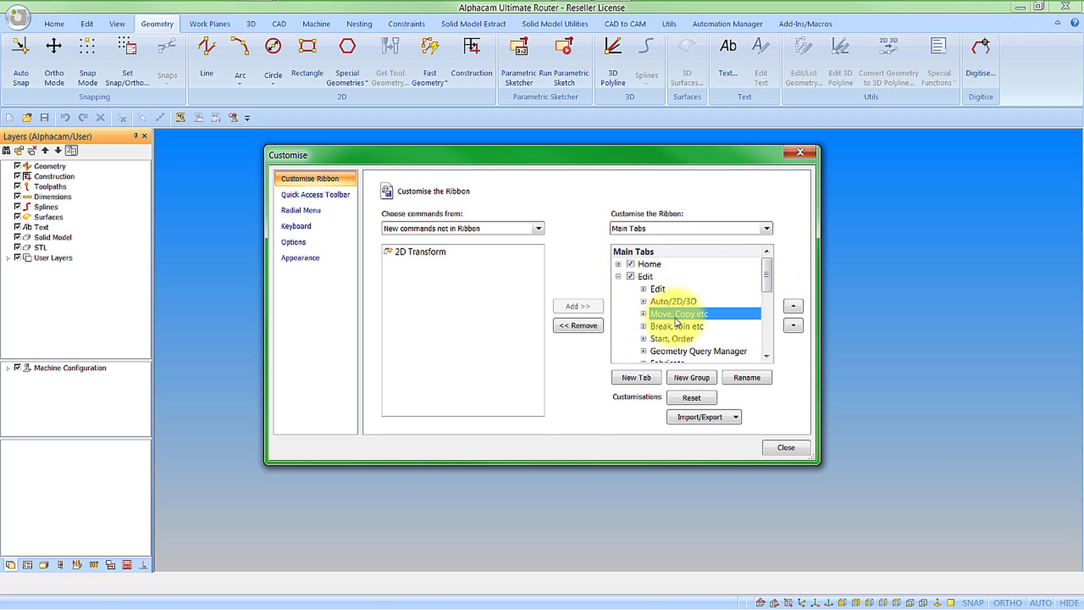
left_click(643, 314)
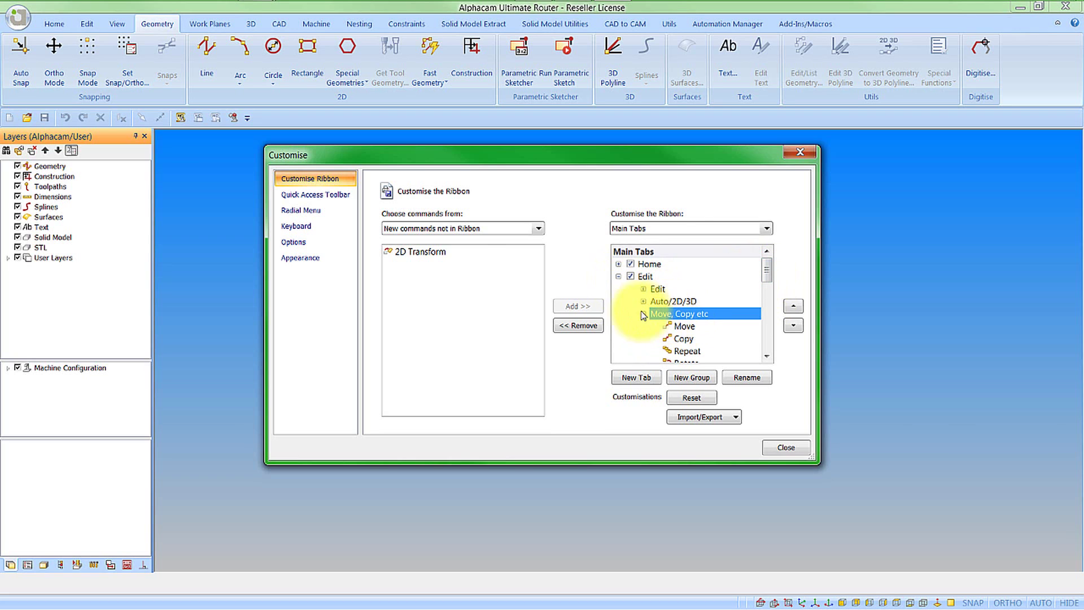
left_click(426, 252)
left_click(572, 309)
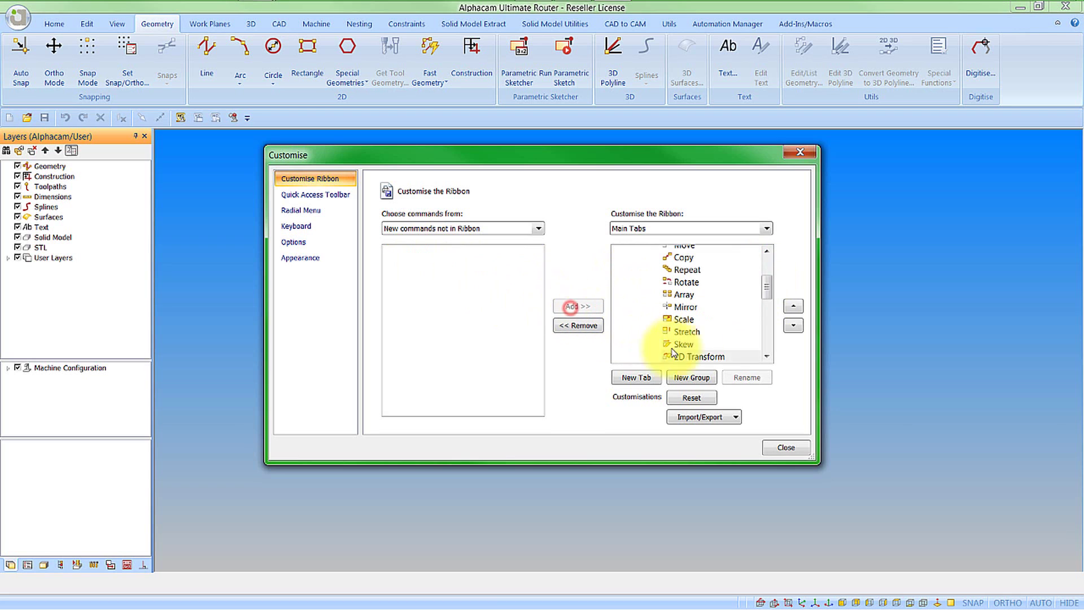
left_click(791, 307)
left_click(792, 307)
left_click(791, 306)
left_click(791, 307)
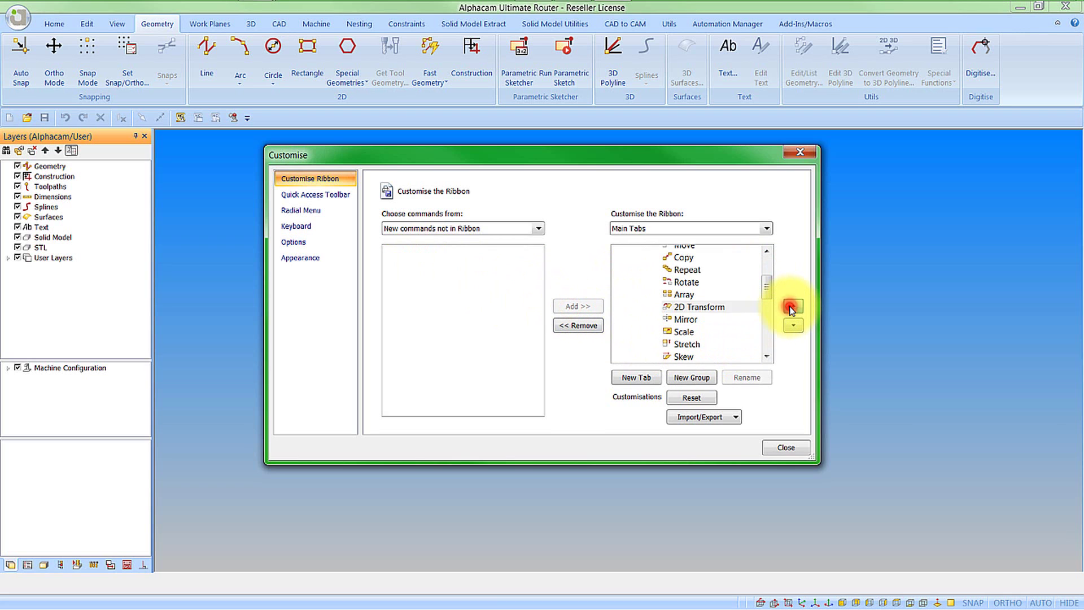
left_click(792, 306)
left_click(791, 307)
left_click(791, 306)
left_click(792, 307)
left_click(766, 251)
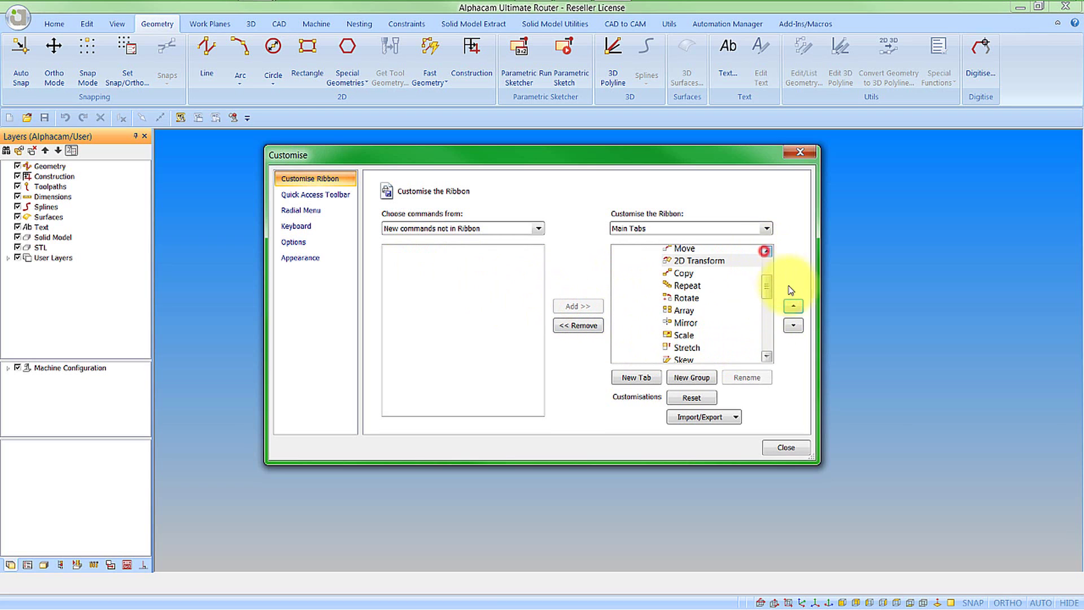
left_click(765, 251)
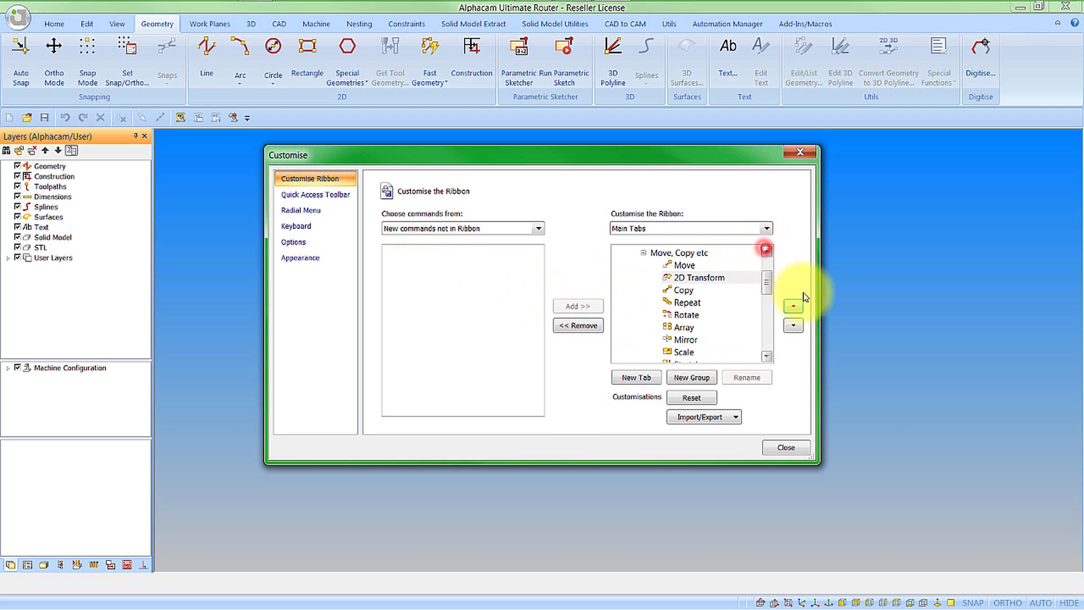
left_click(793, 305)
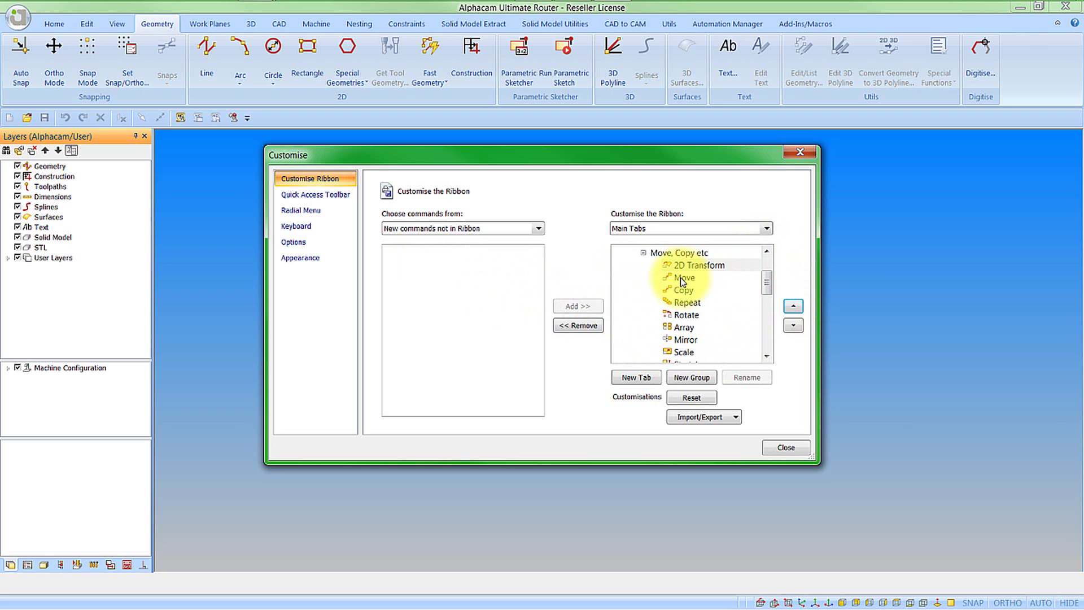
- Close Customise and check the new 2D Transform command on the Edit ribbon
left_click(780, 446)
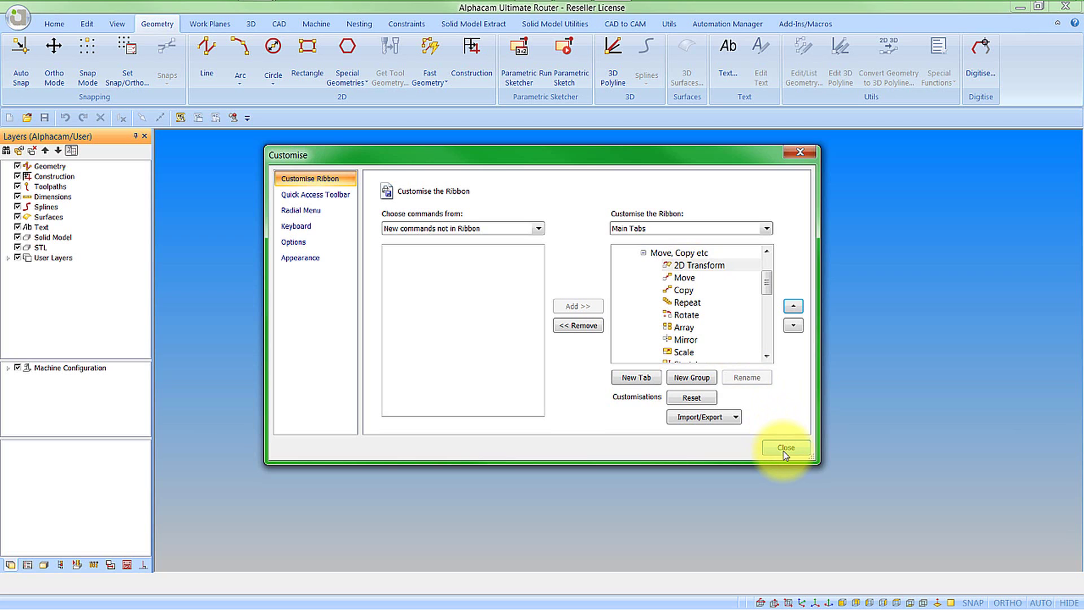
left_click(784, 450)
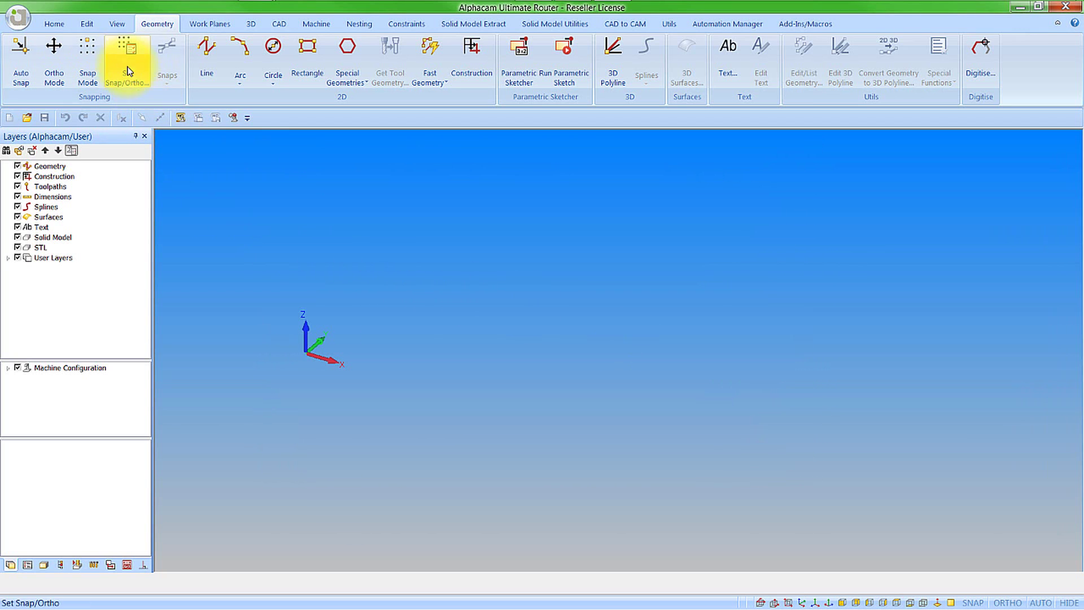
left_click(87, 25)
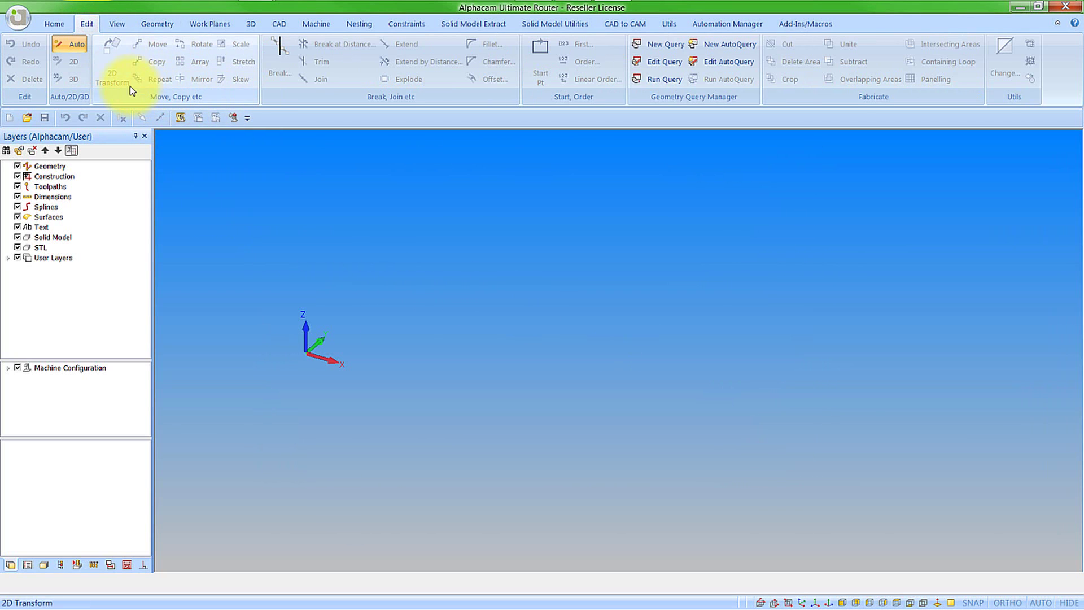
left_click(156, 25)
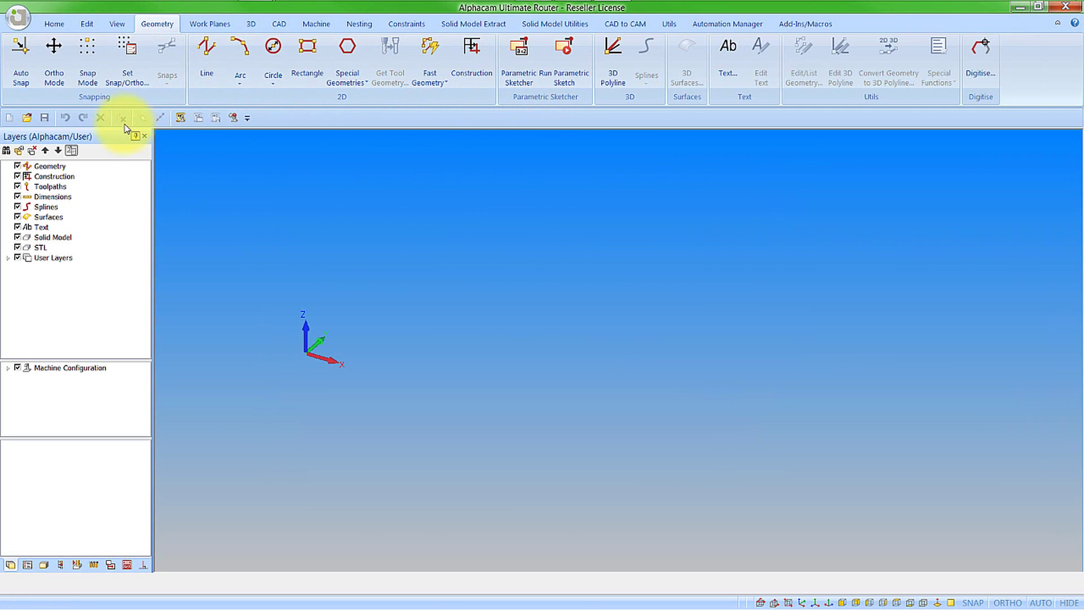
- Open #1 GUI.ard from the application menu's Recent Documents
left_click(19, 18)
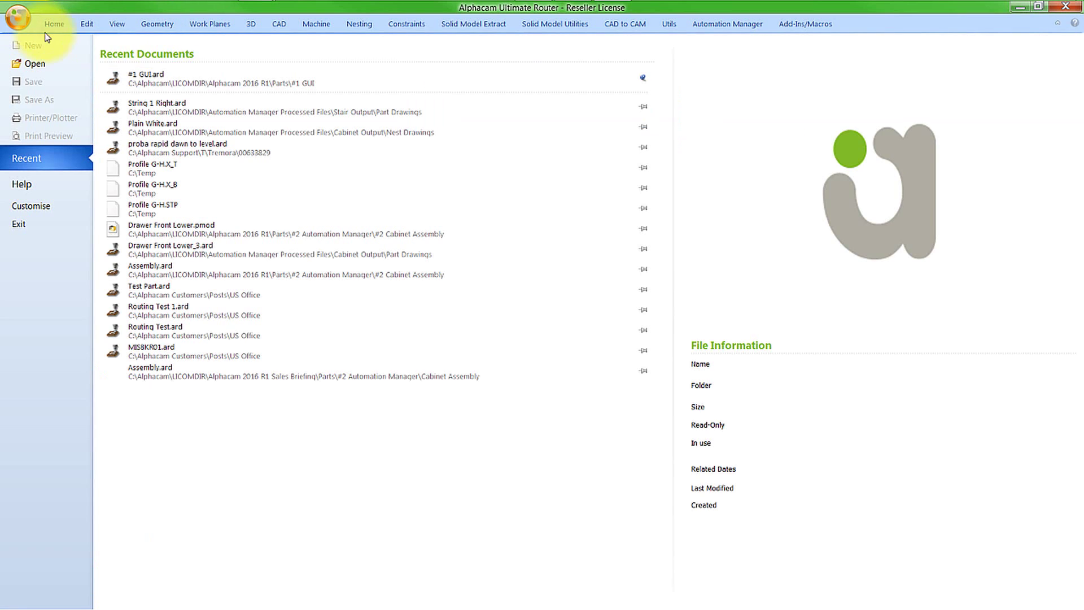
left_click(158, 78)
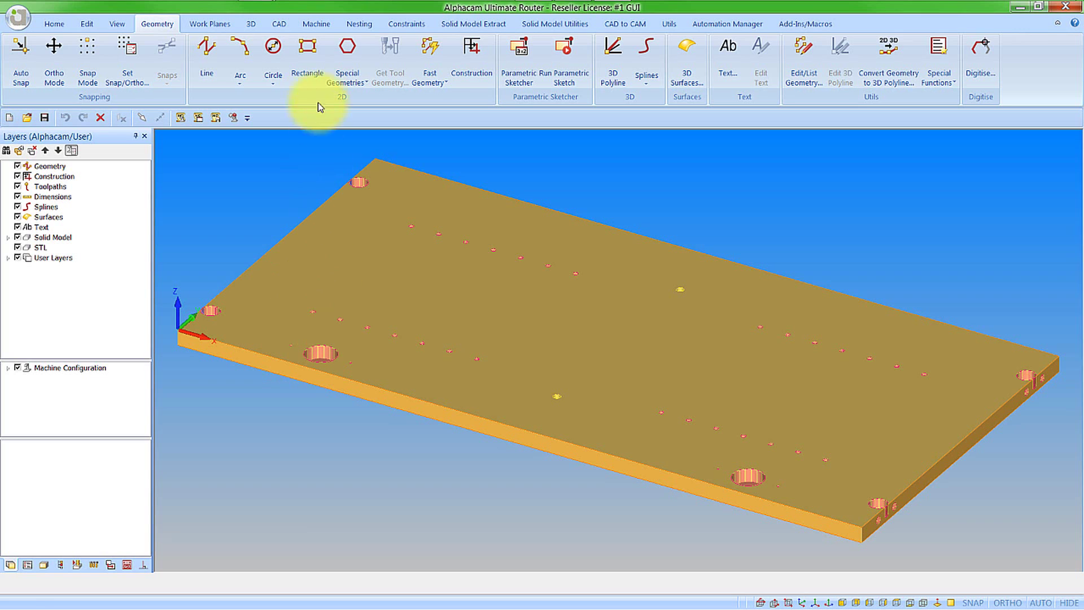
- Select the 16mm Flat cutter from the Alphacam 2016 R1 tool library as the current tool
left_click(316, 25)
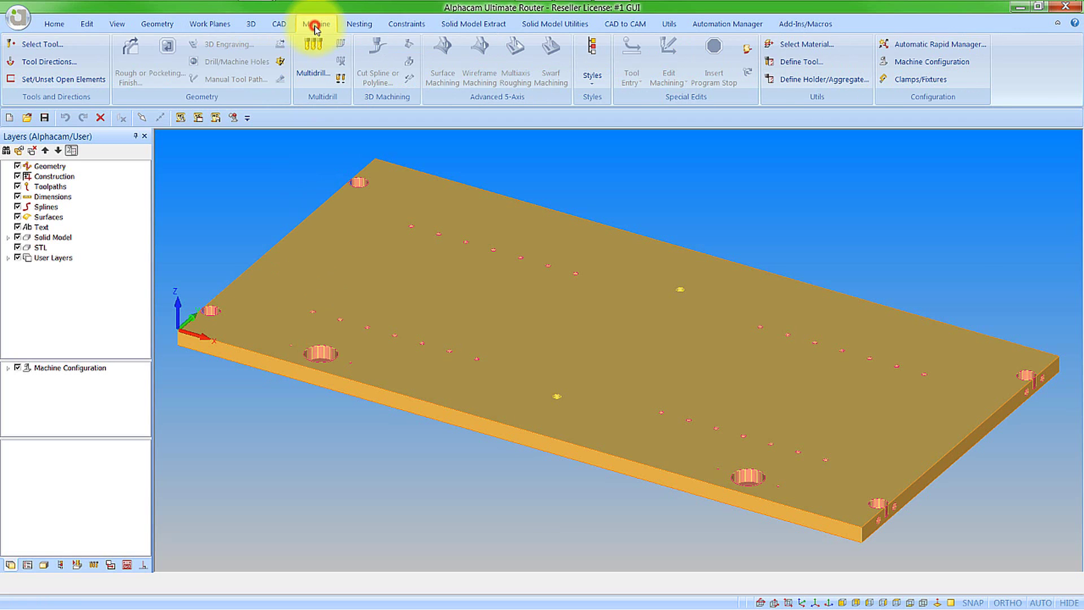
left_click(49, 45)
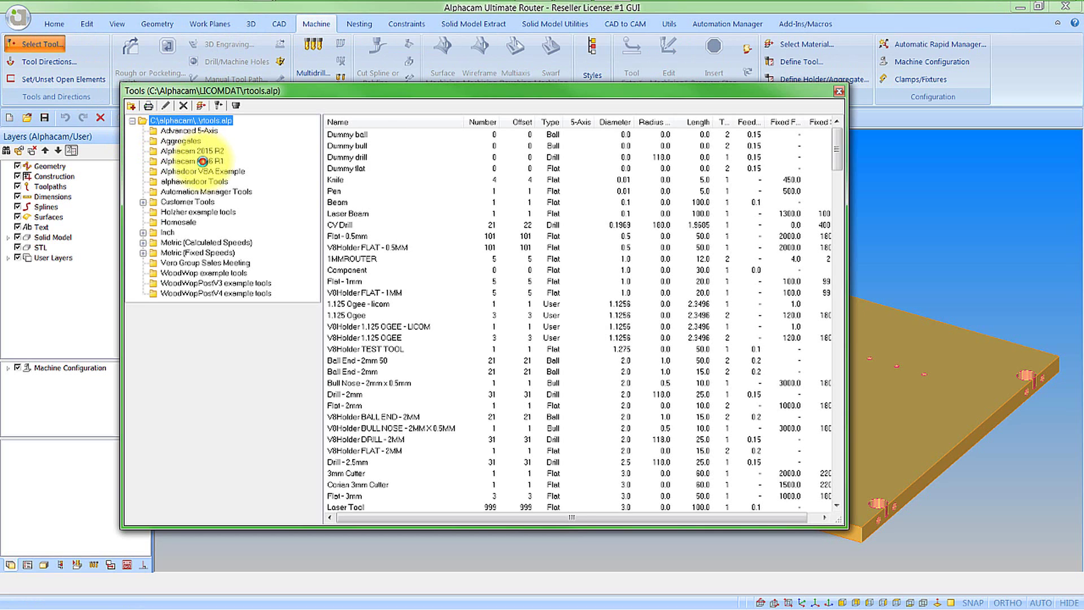
left_click(200, 161)
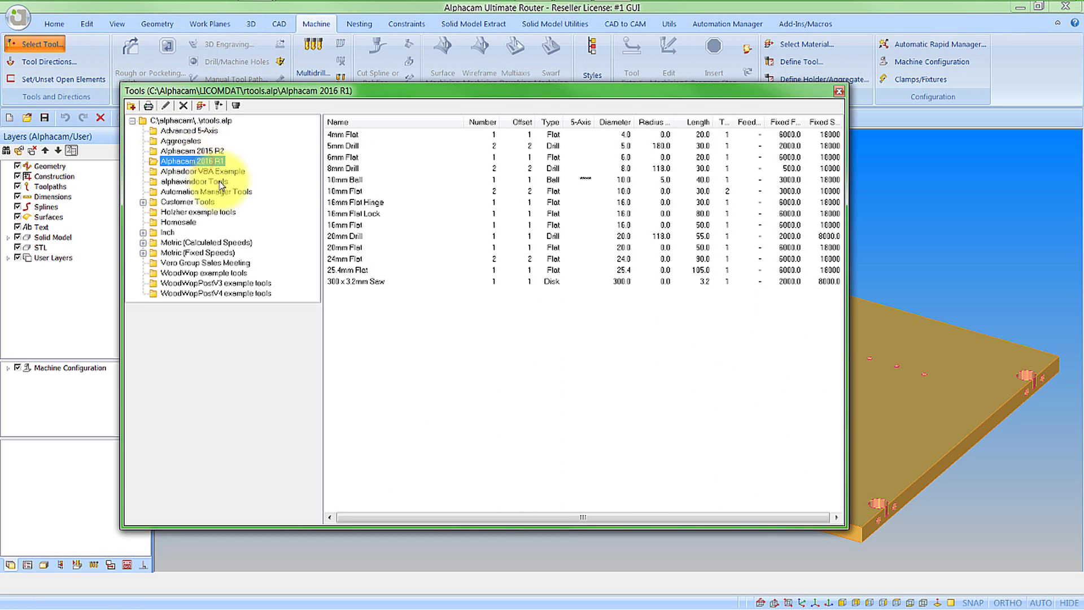
double_click(344, 236)
left_click(428, 301)
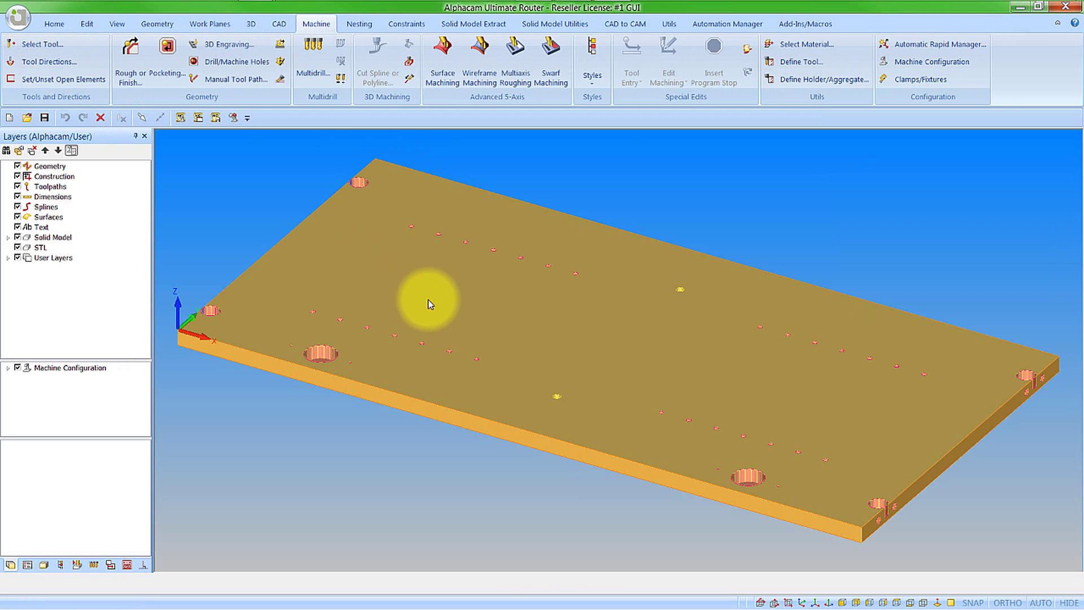
- Start a Rough or Finish operation, compare Sloping, Profiled and Auto Z sides, then choose Vertical
left_click(130, 72)
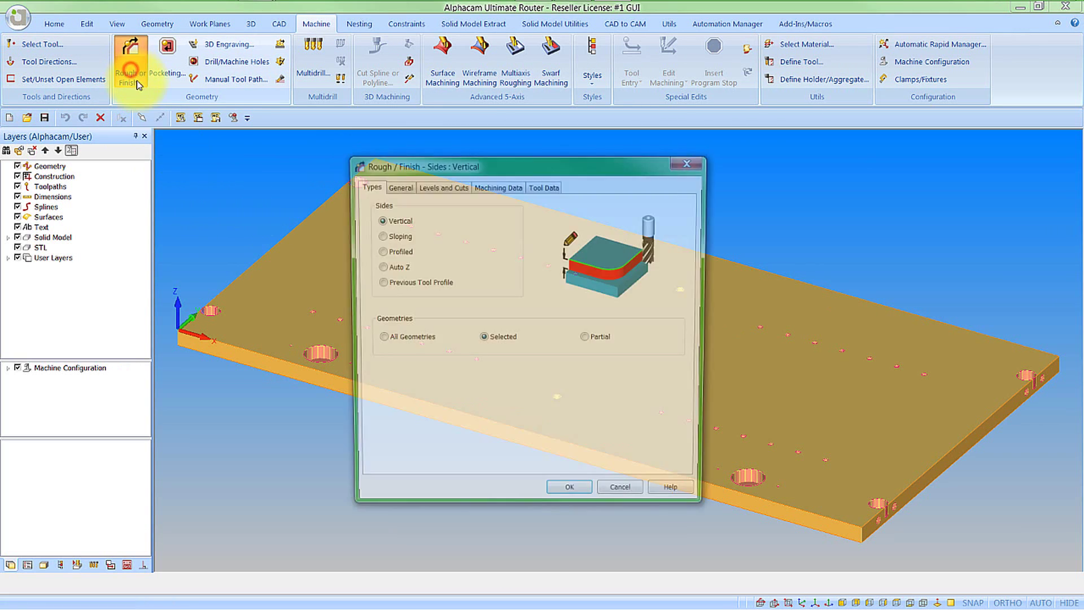
left_click_drag(431, 163, 390, 163)
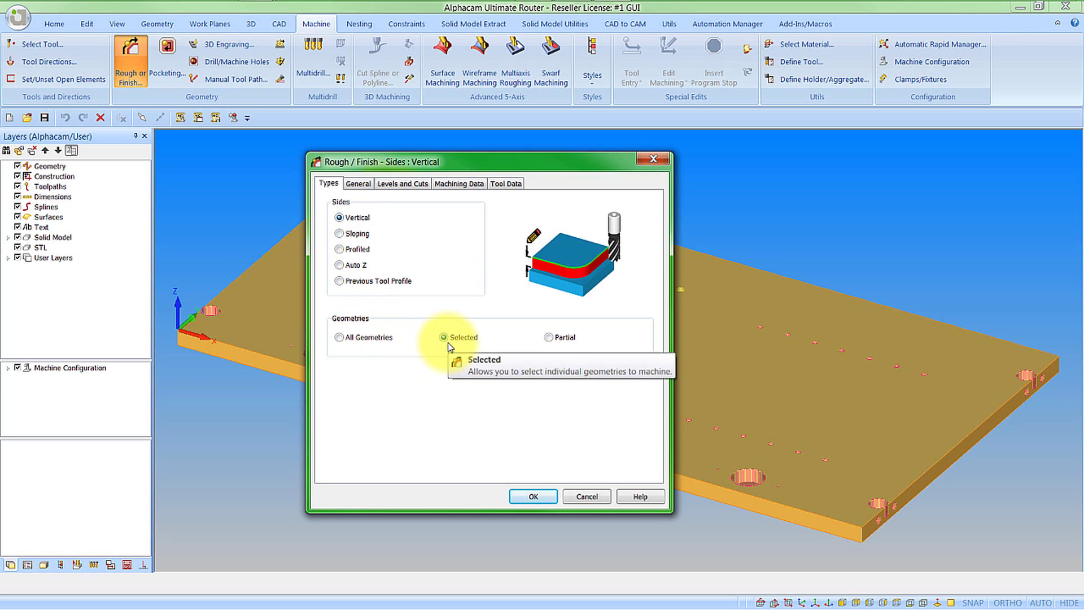
left_click(357, 234)
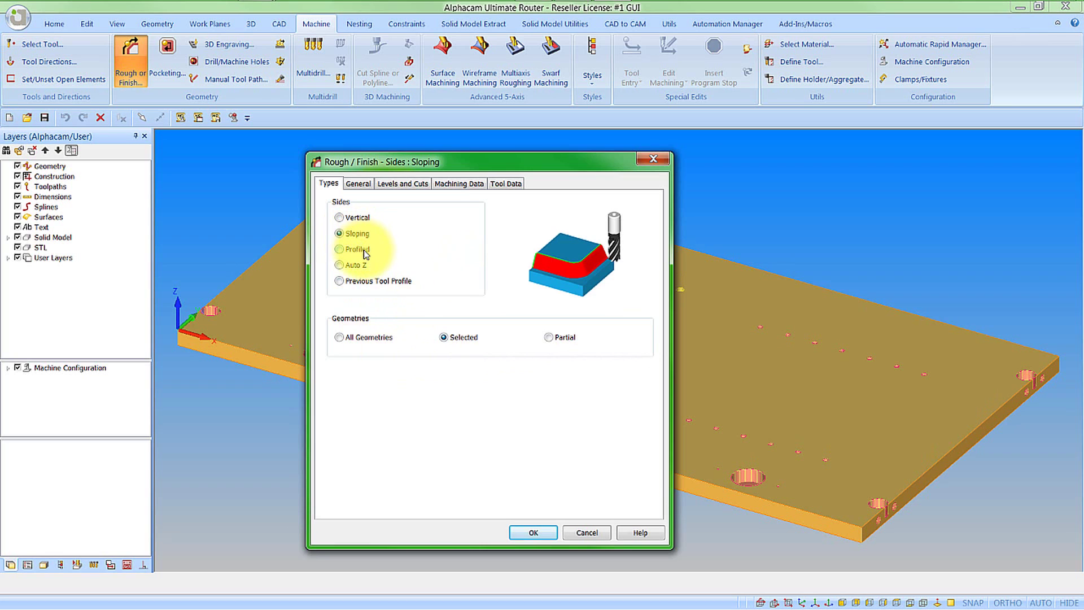
left_click(363, 250)
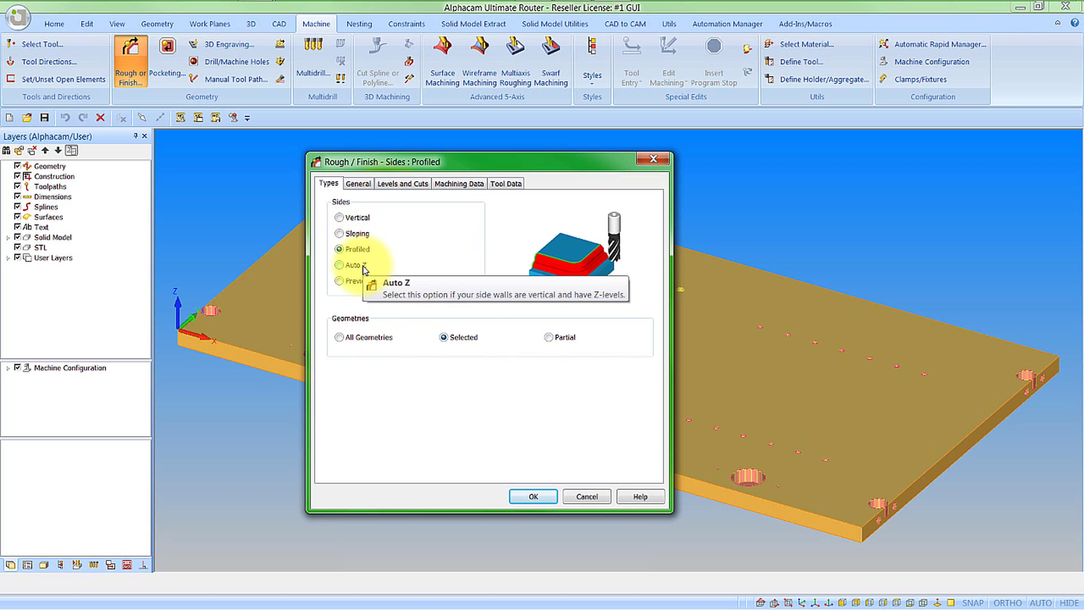
left_click(363, 265)
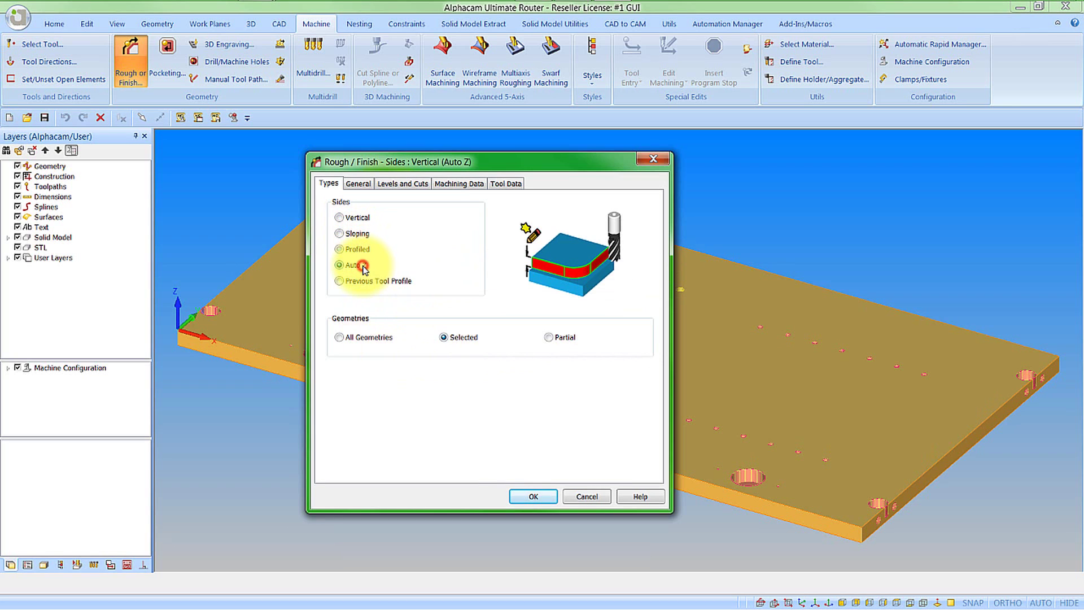
left_click(358, 220)
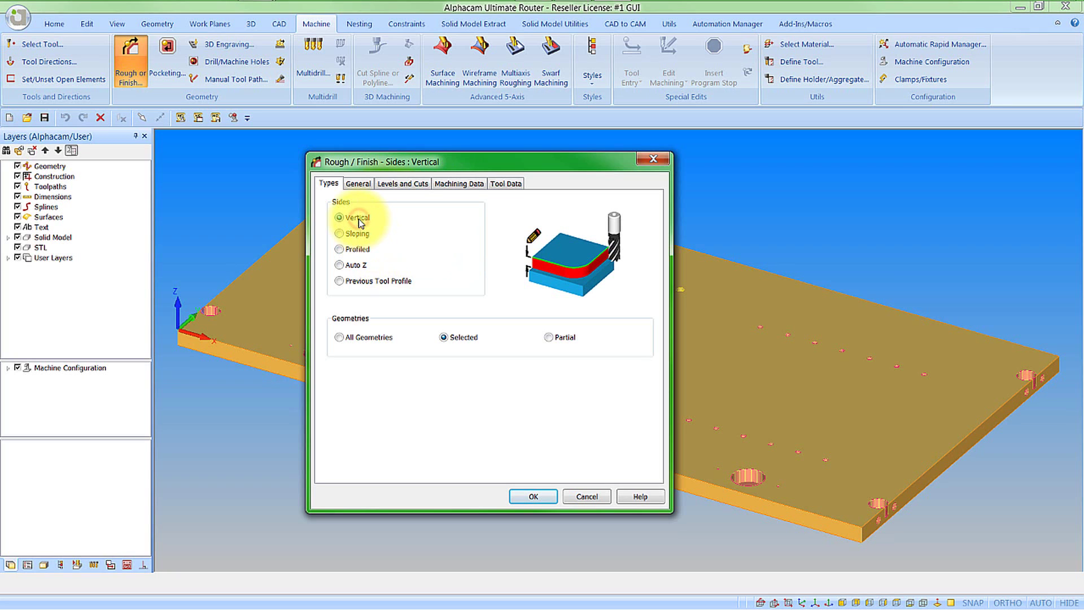
- Set compensation to Machine Comp (G41/42) and, after trying Roll Round and Loop, Straight XY corners
left_click(358, 184)
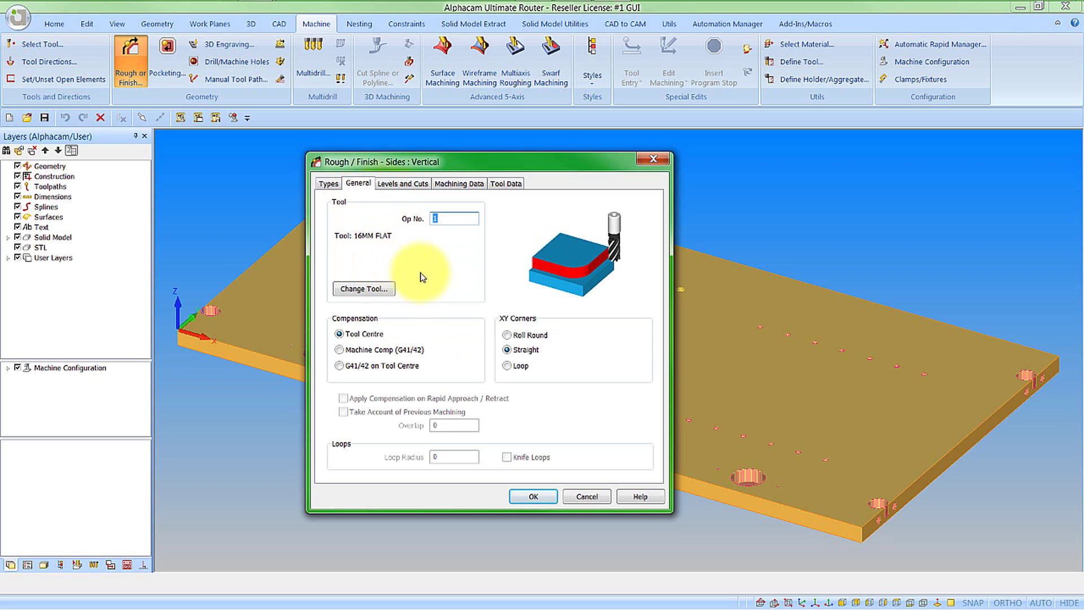
left_click(367, 353)
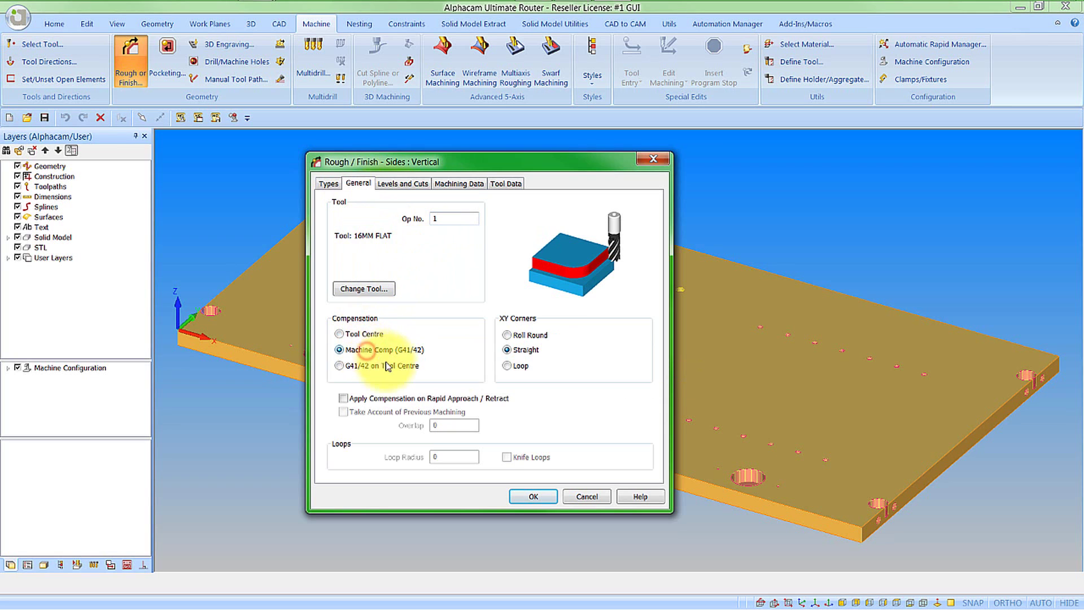
left_click(534, 335)
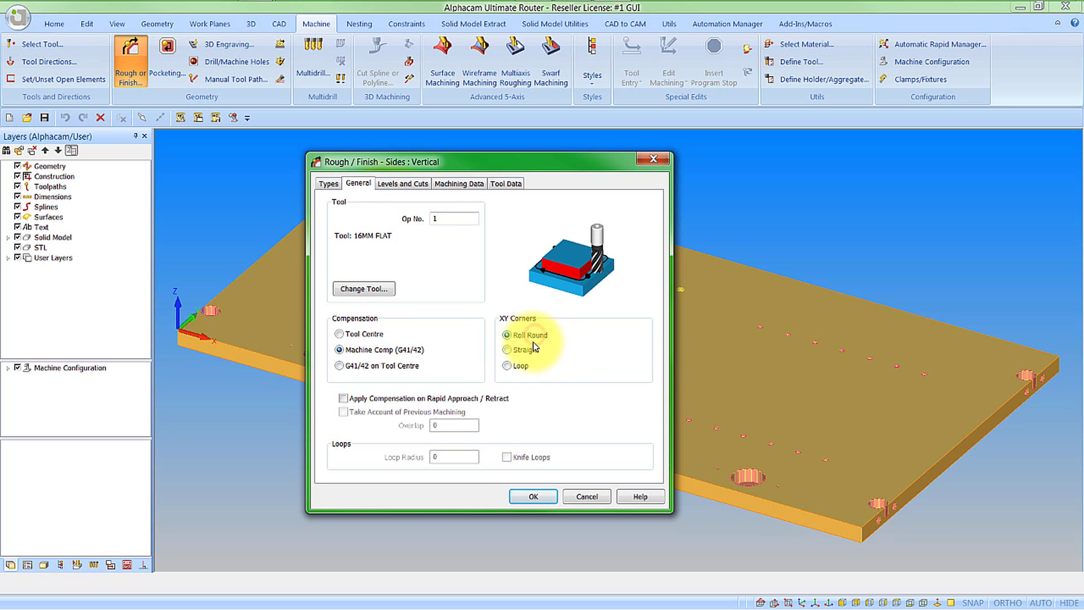
left_click(531, 350)
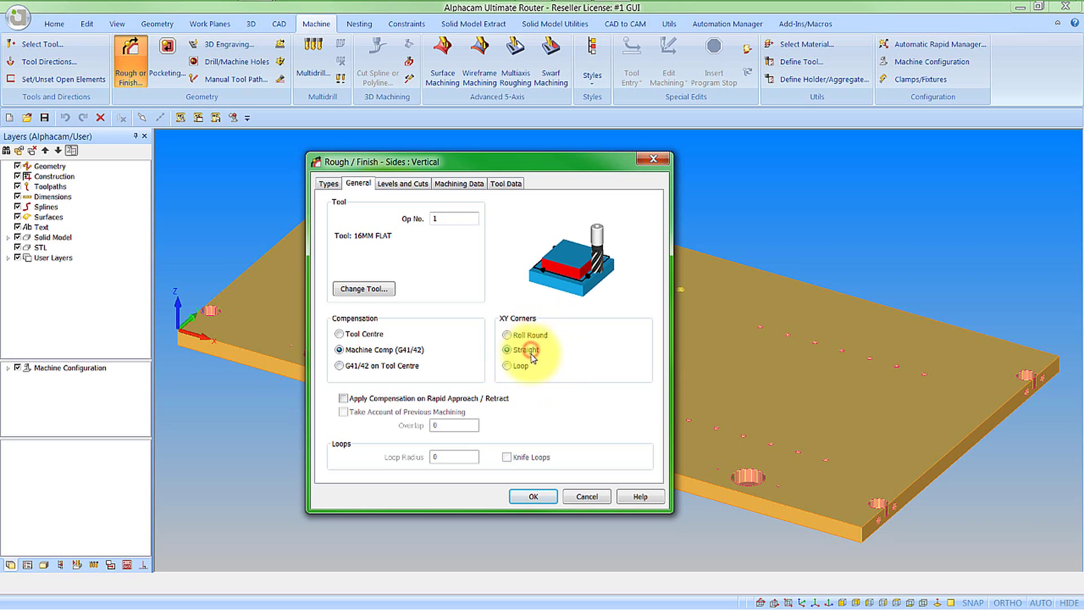
left_click(523, 367)
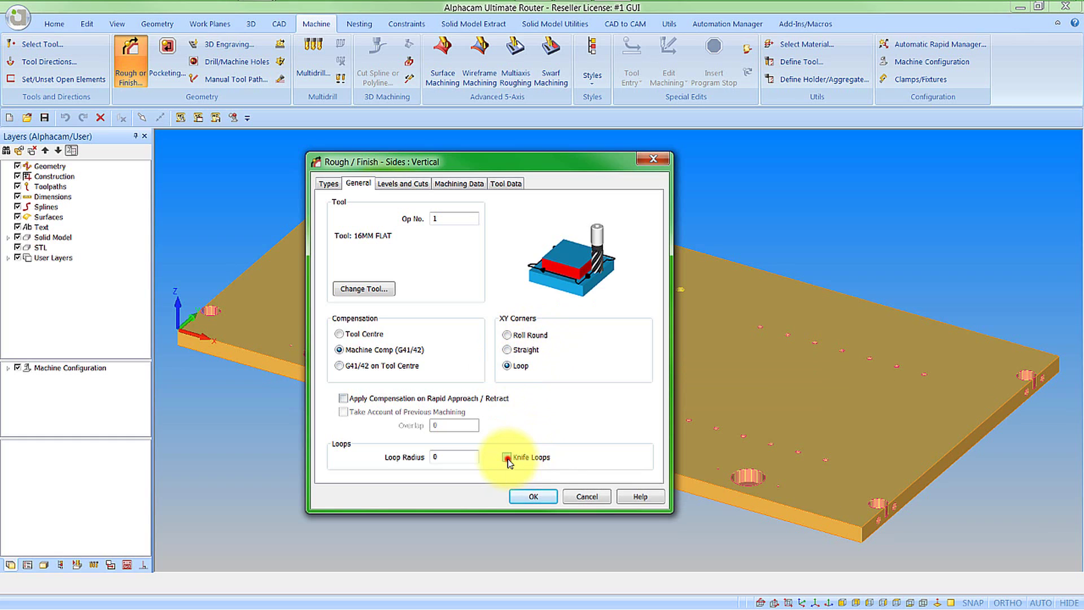
left_click(527, 350)
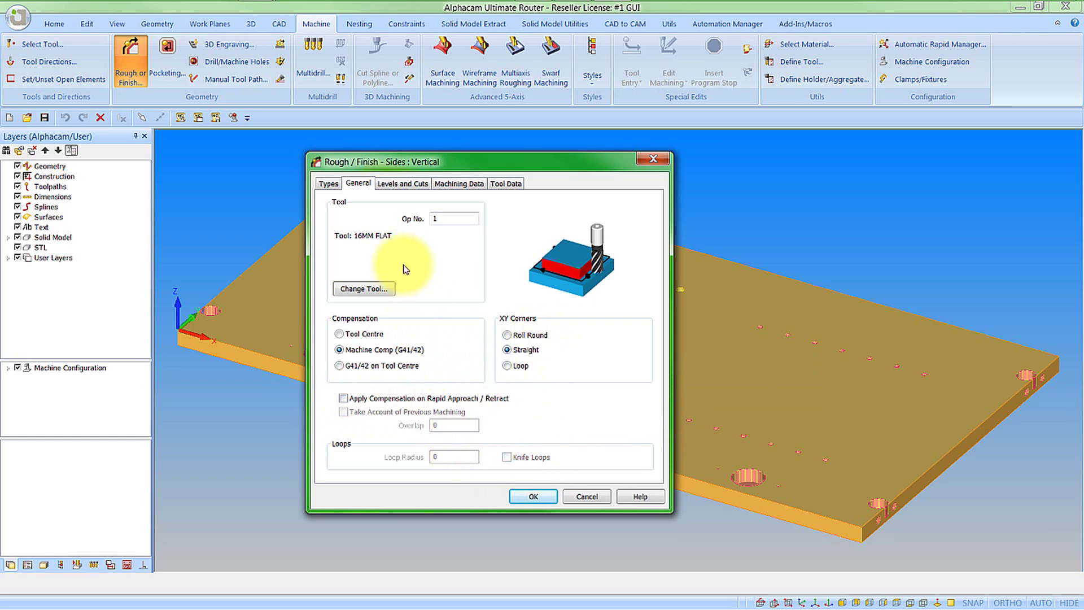
- On Levels and Cuts, snap to the panel's bottom corner end-point to set Final Depth -18
left_click(399, 184)
double_click(445, 220)
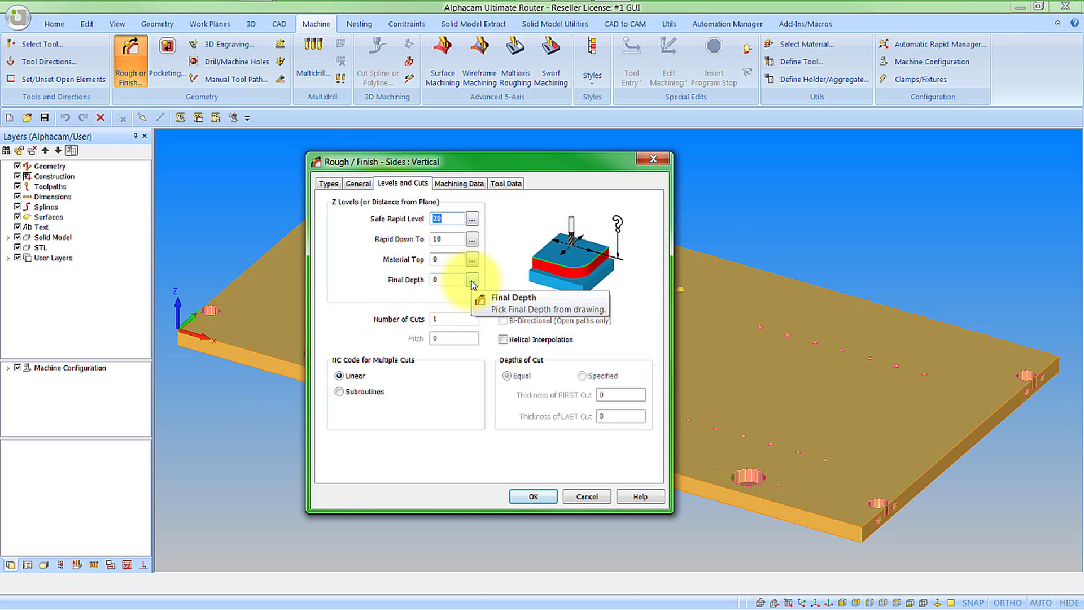
left_click(472, 281)
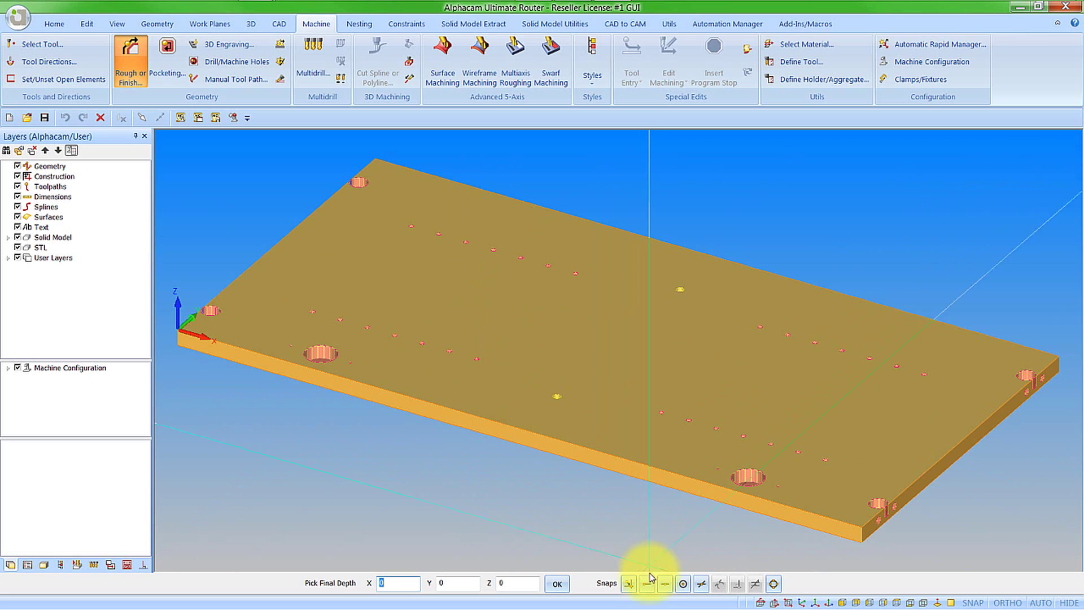
left_click(648, 582)
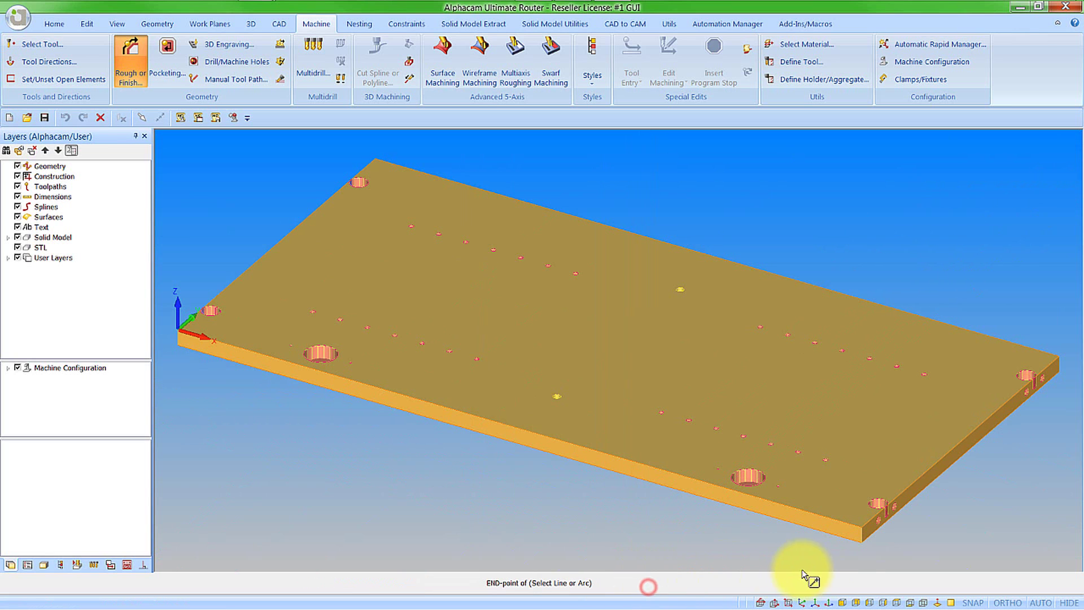
left_click(863, 544)
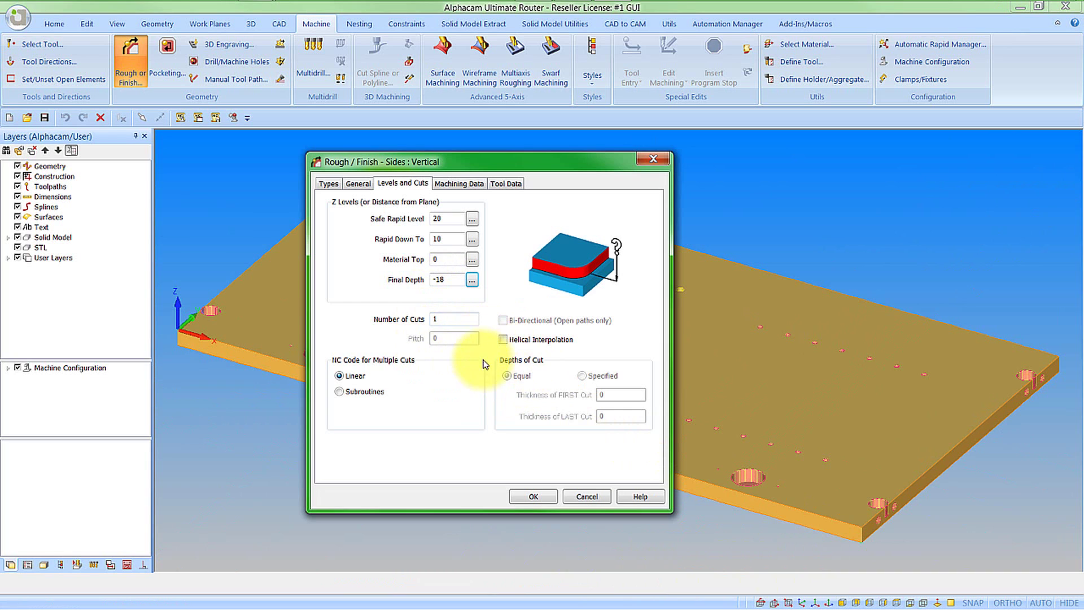
- Enable Apply Auto Lead In/Out with line leads, accept its settings, and review the Tool Data
left_click(458, 184)
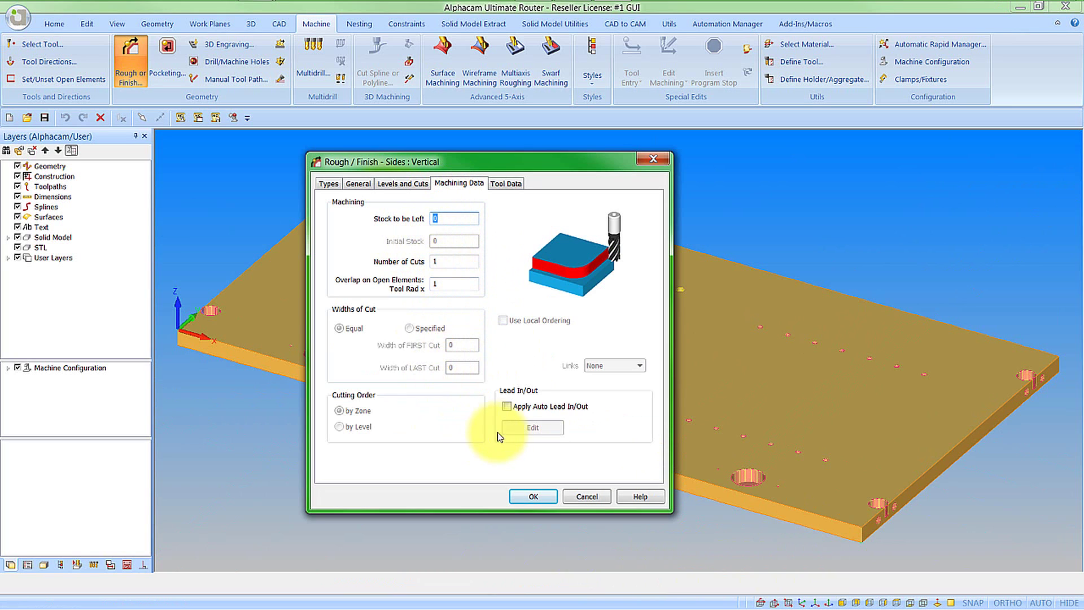
left_click(506, 407)
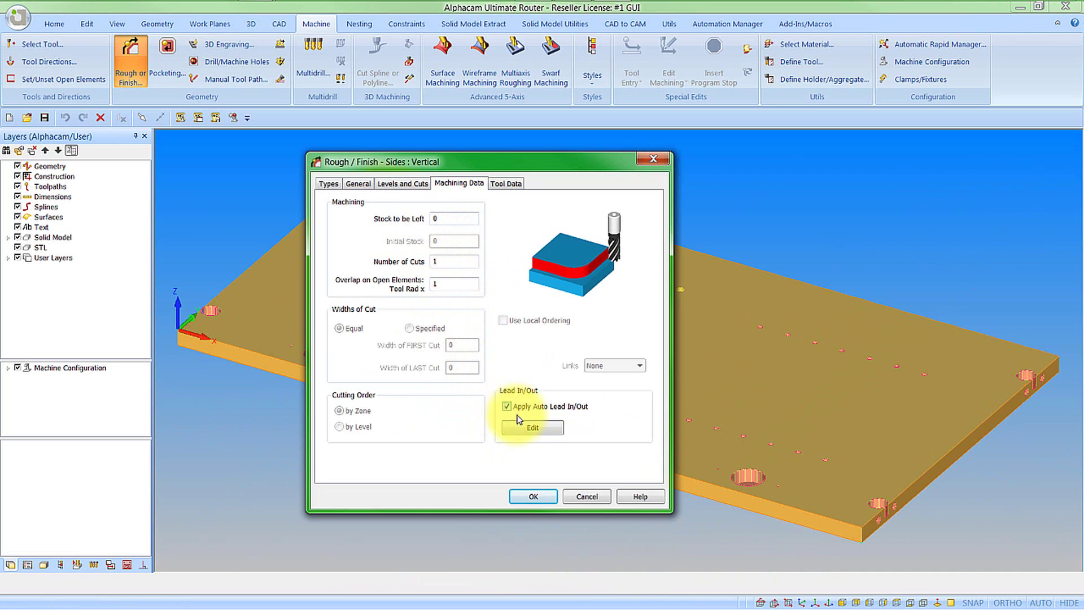
left_click(526, 429)
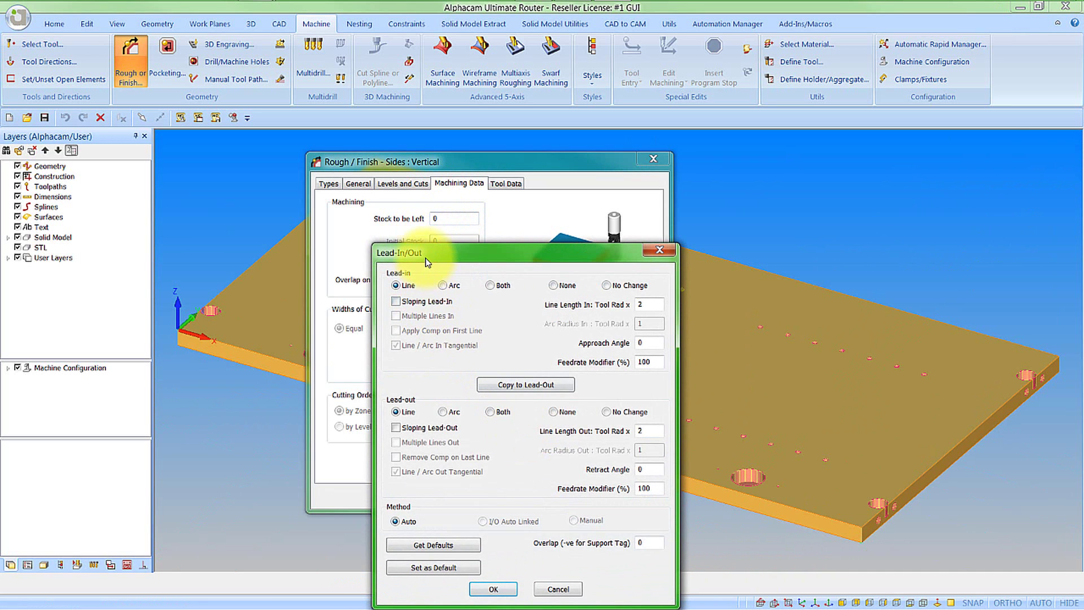
left_click_drag(416, 252, 387, 182)
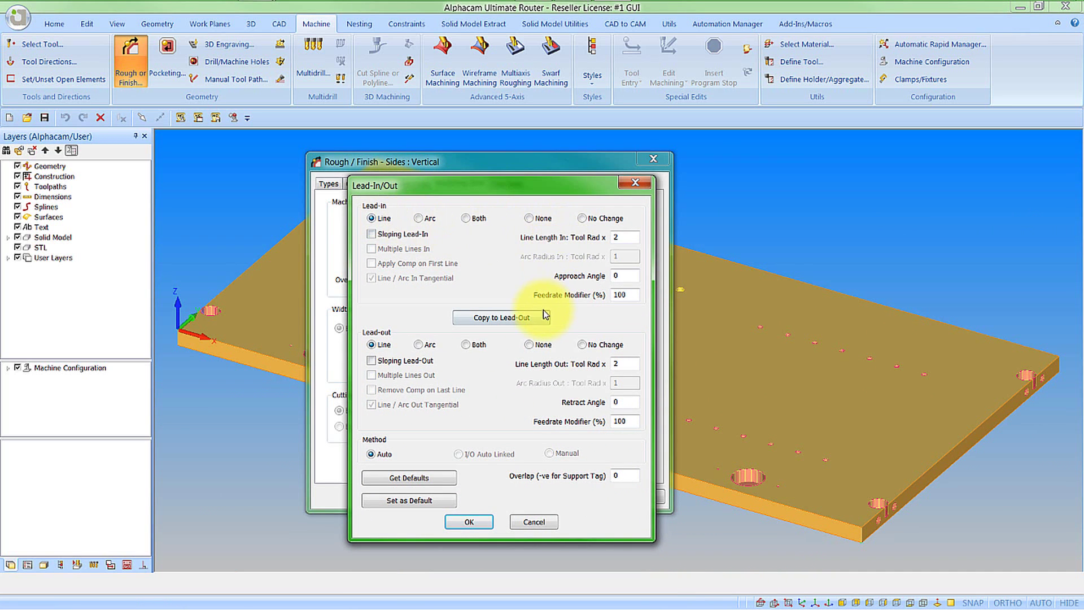
left_click(479, 522)
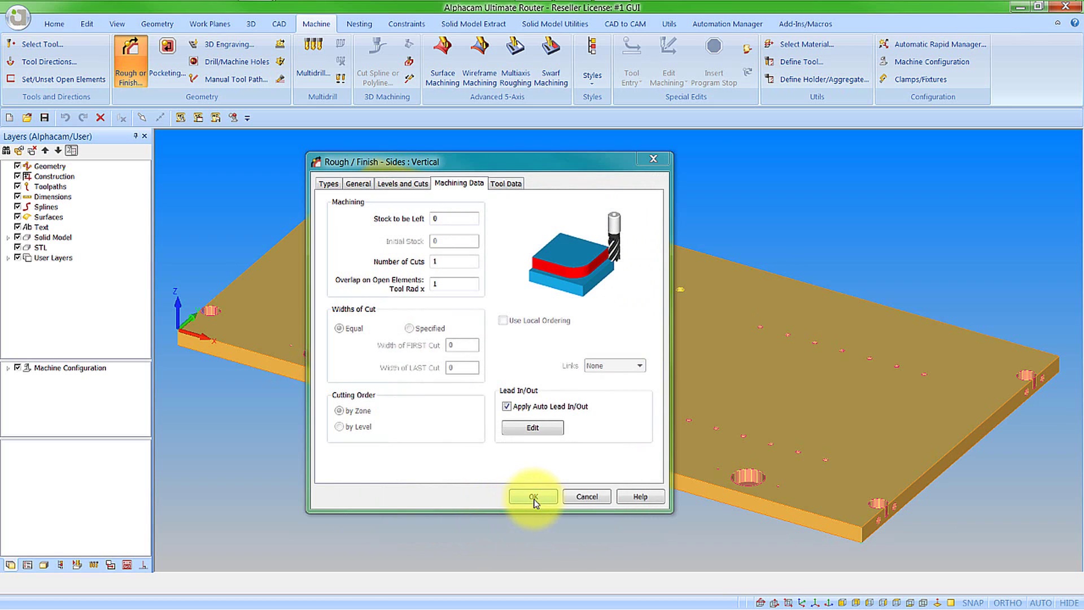
left_click(505, 183)
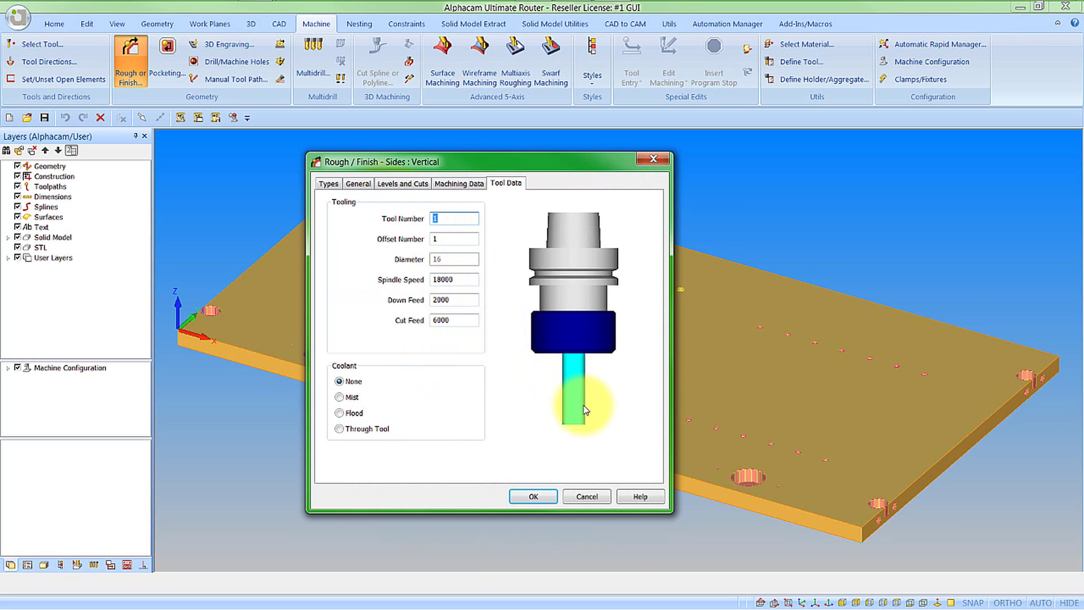
- Accept the Rough/Finish settings and apply the finishing pass to the panel's outer edge
left_click(534, 497)
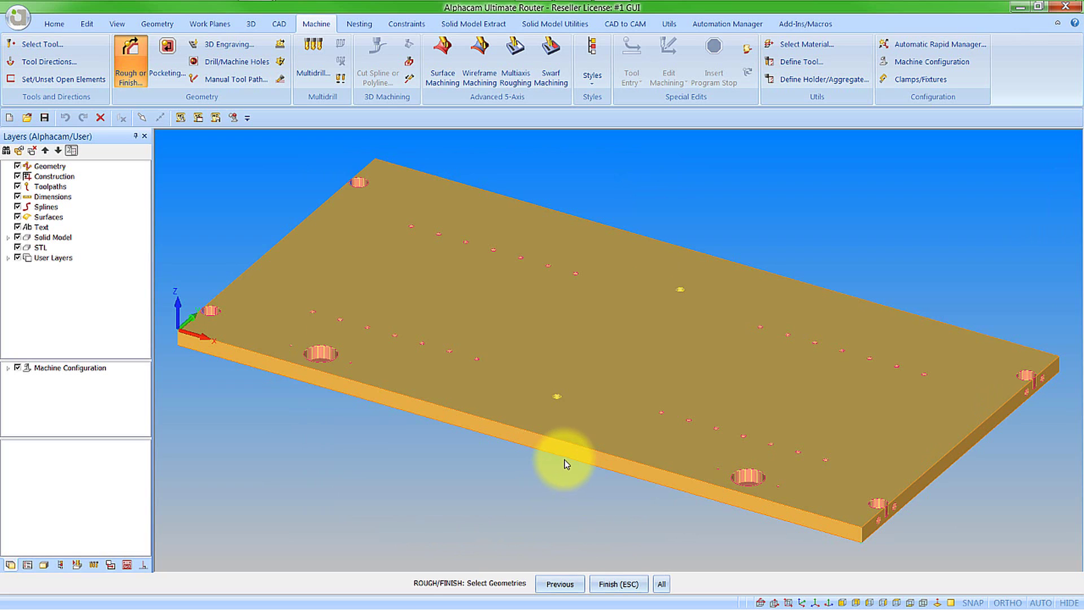
left_click(565, 462)
left_click(613, 583)
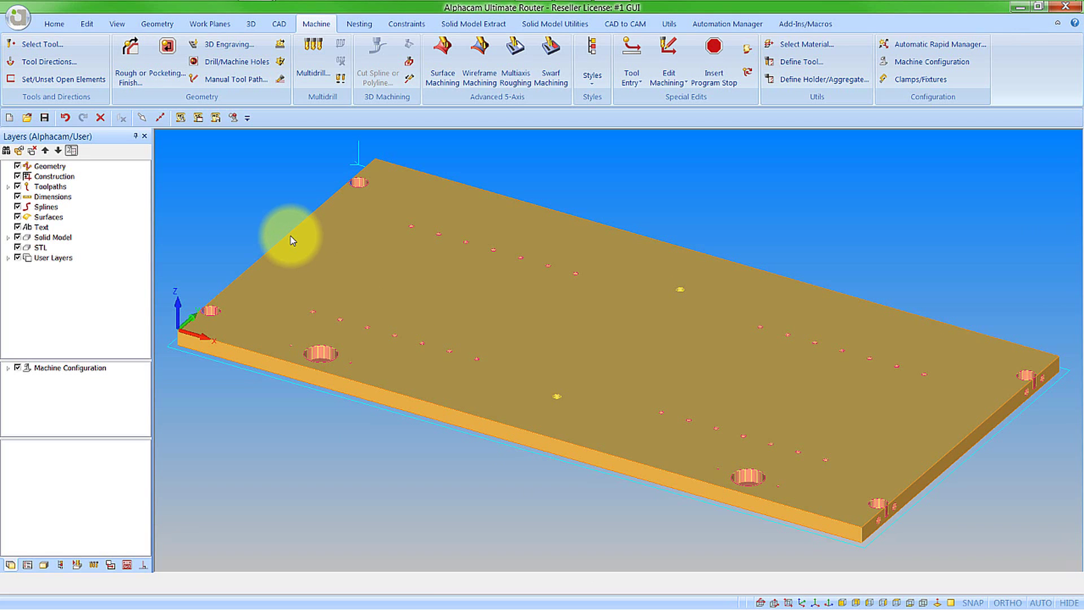
- Start a pocketing operation with Auto Z sides and adjust the max depth per cut
left_click(168, 63)
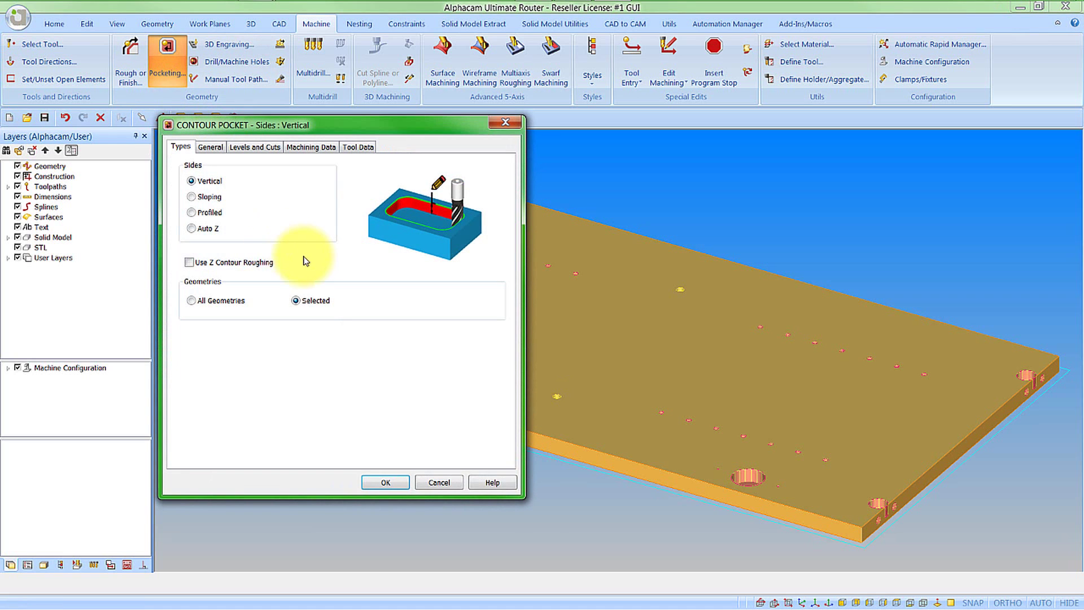
left_click(202, 231)
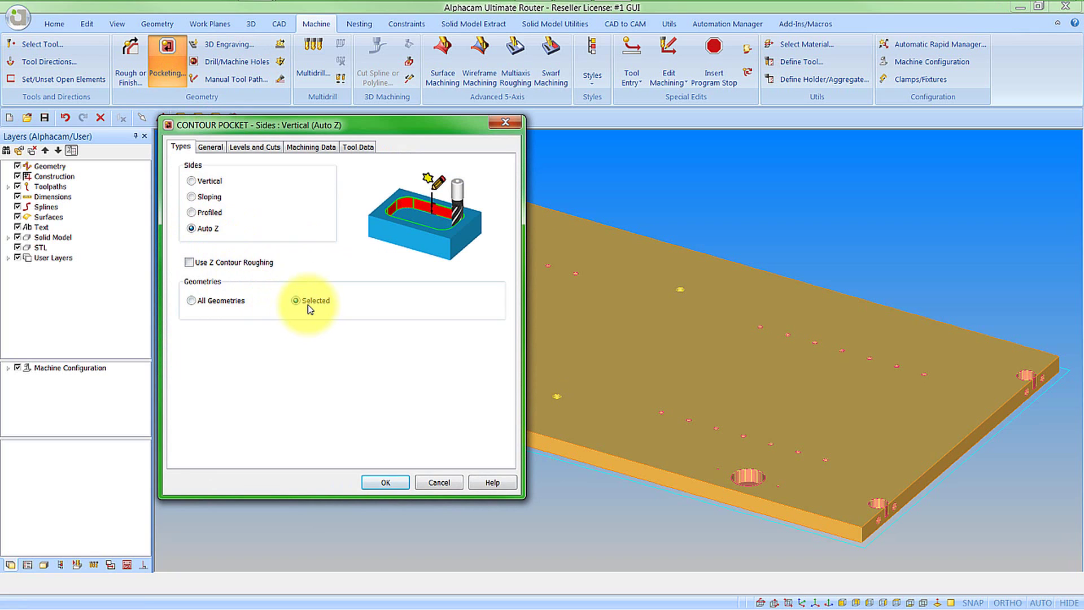
left_click(213, 149)
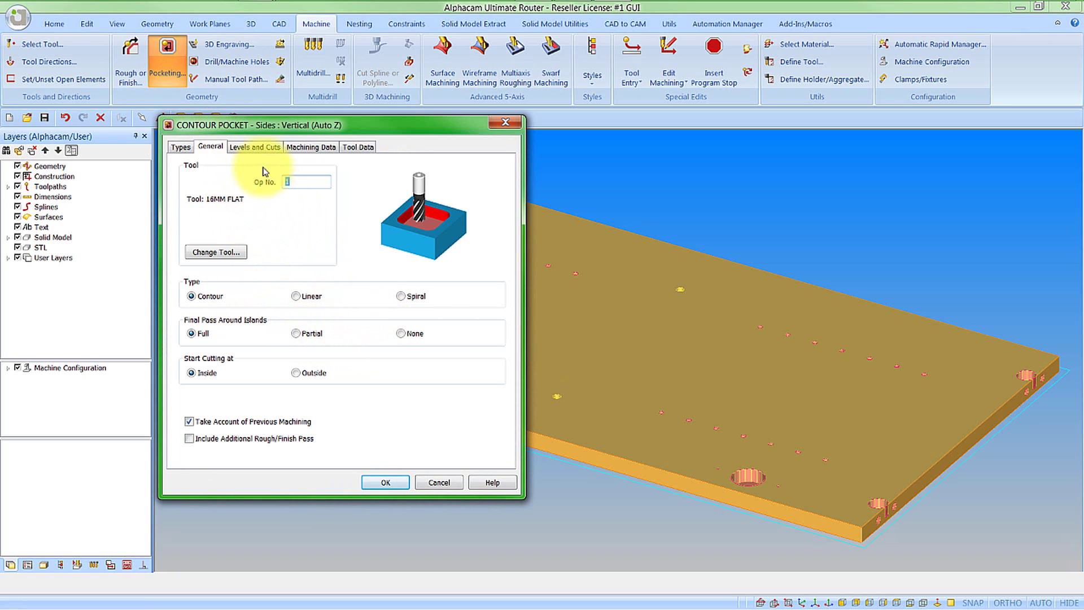
left_click(254, 146)
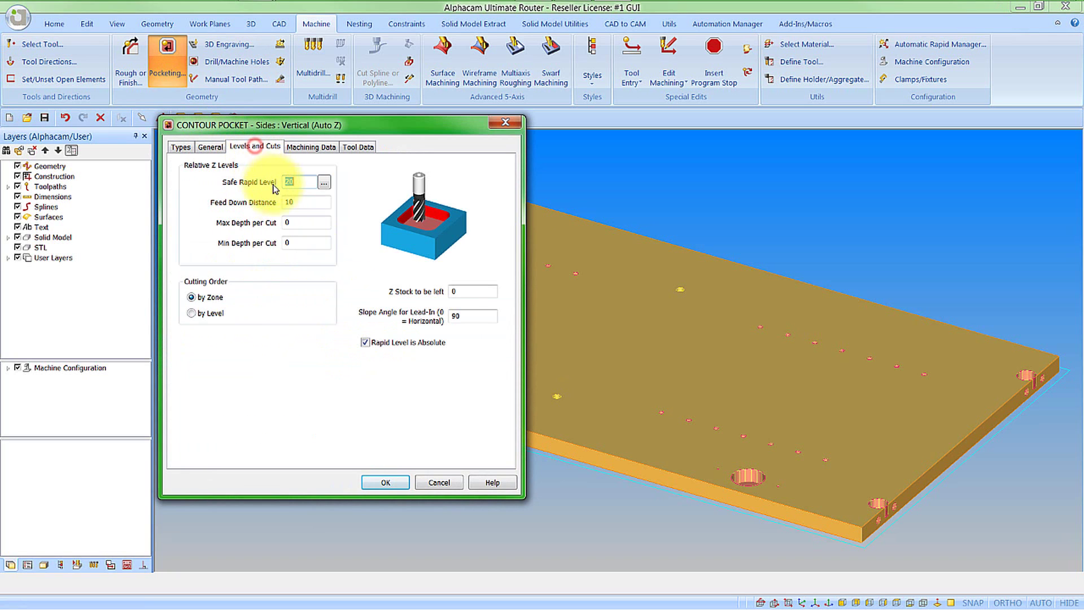
left_click(294, 222)
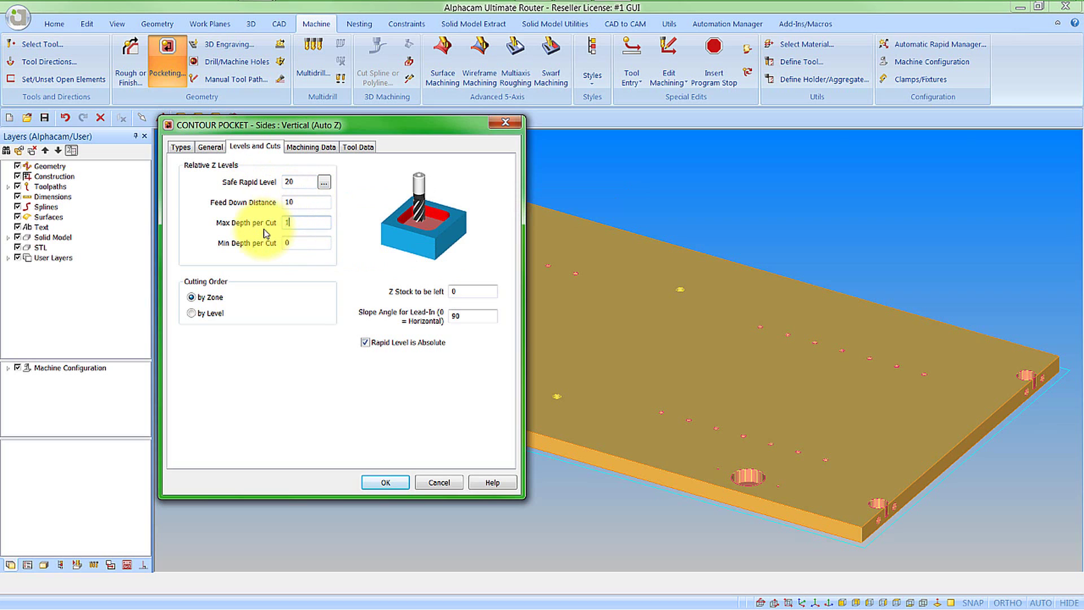
- Review machining and tool data, then pocket the two large counterbored holes
left_click(310, 146)
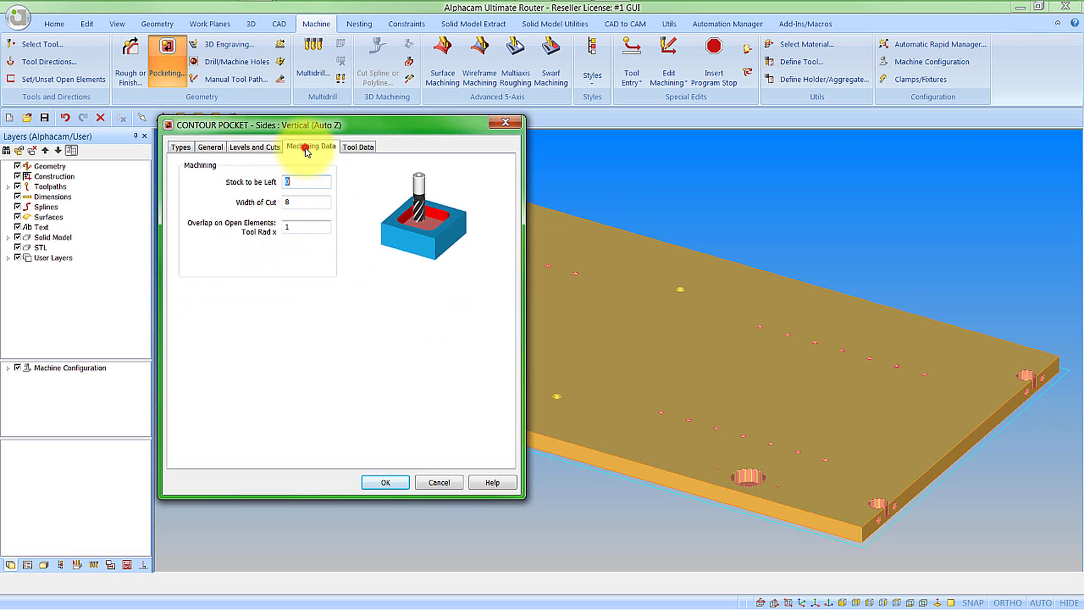
left_click(358, 148)
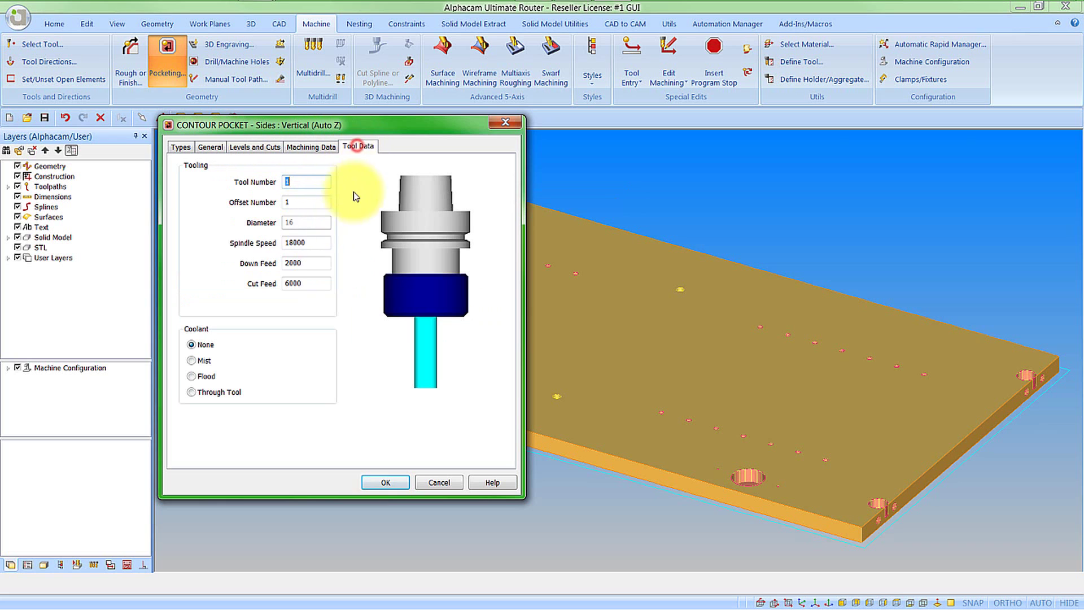
left_click(385, 484)
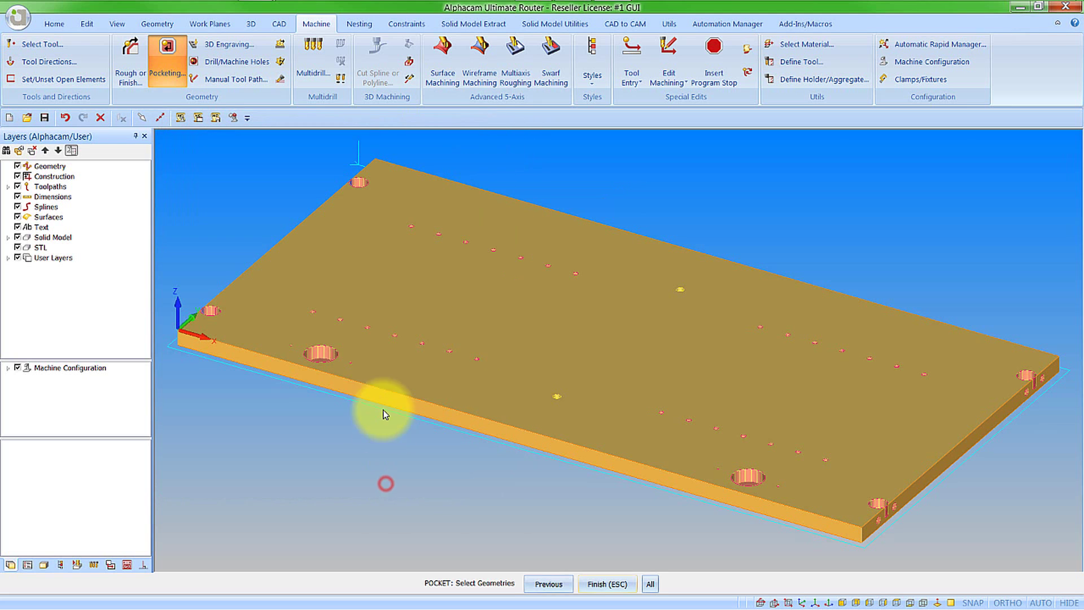
left_click(339, 355)
left_click(594, 583)
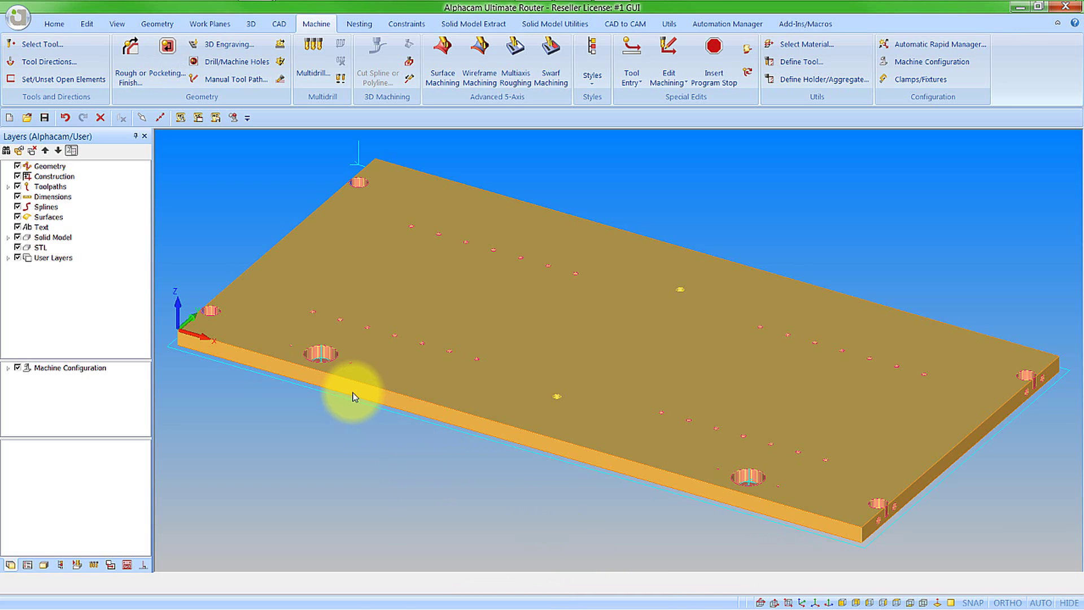
- Make the 5mm Drill the current tool
left_click(41, 45)
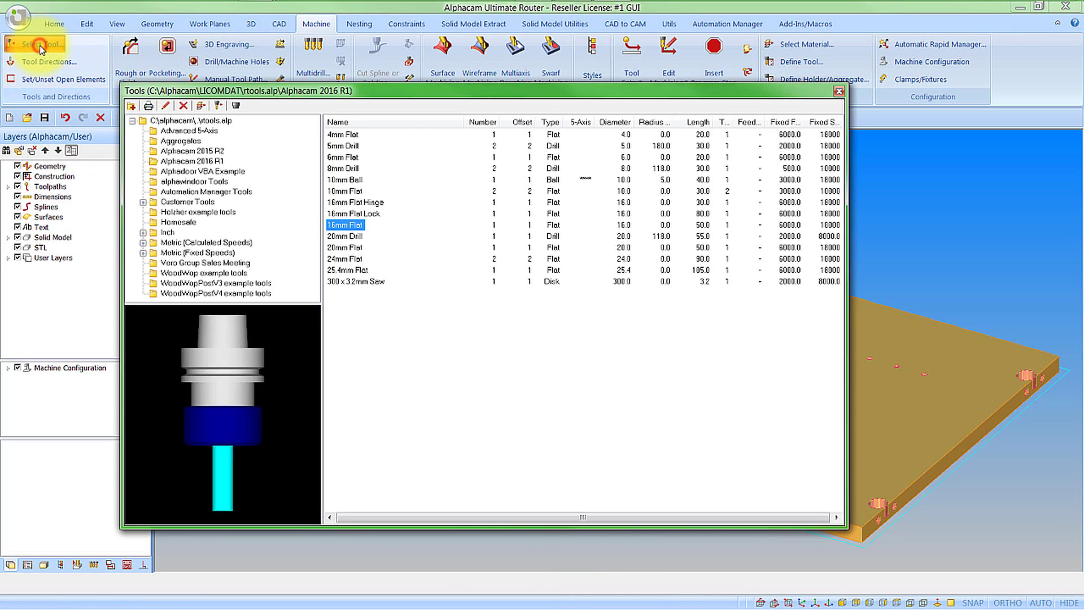
double_click(346, 148)
left_click(395, 239)
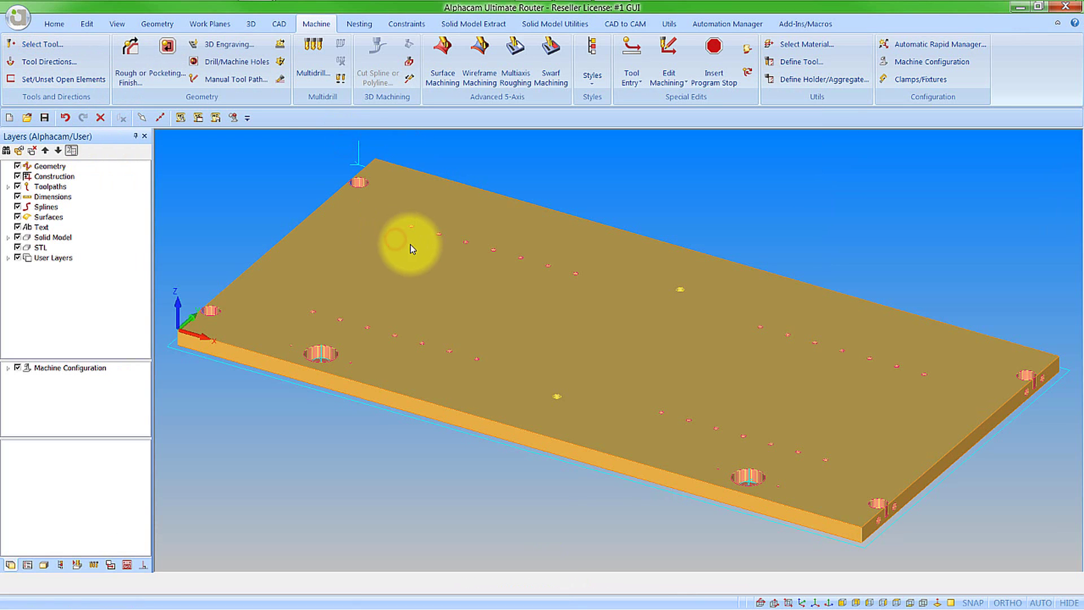
- Set up a Drill/Tap holes operation for matching-diameter holes, picking the hole bottom from an end-point
left_click(215, 63)
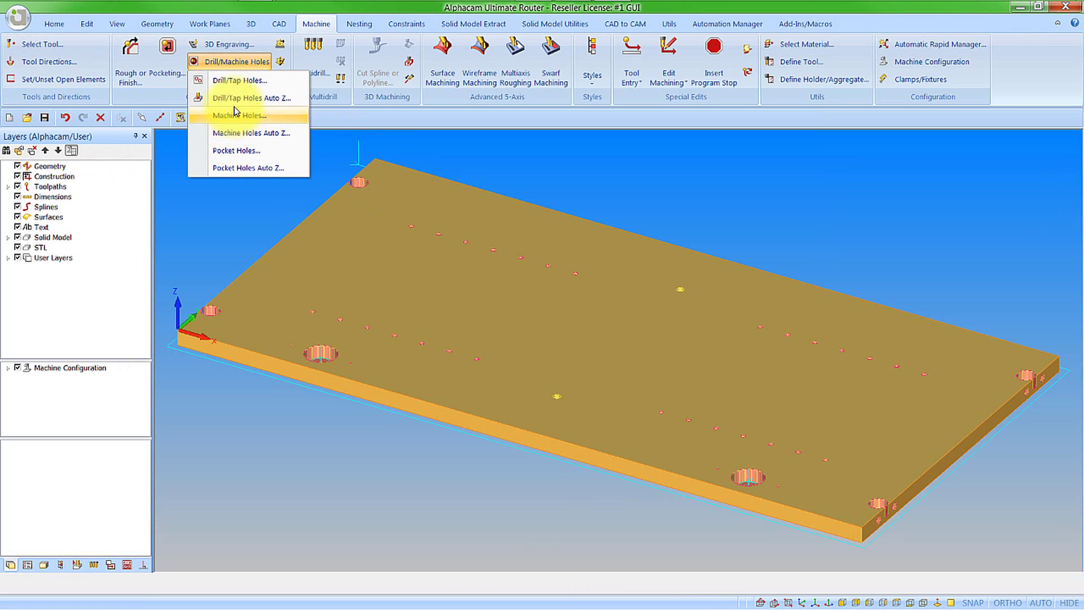
left_click(237, 80)
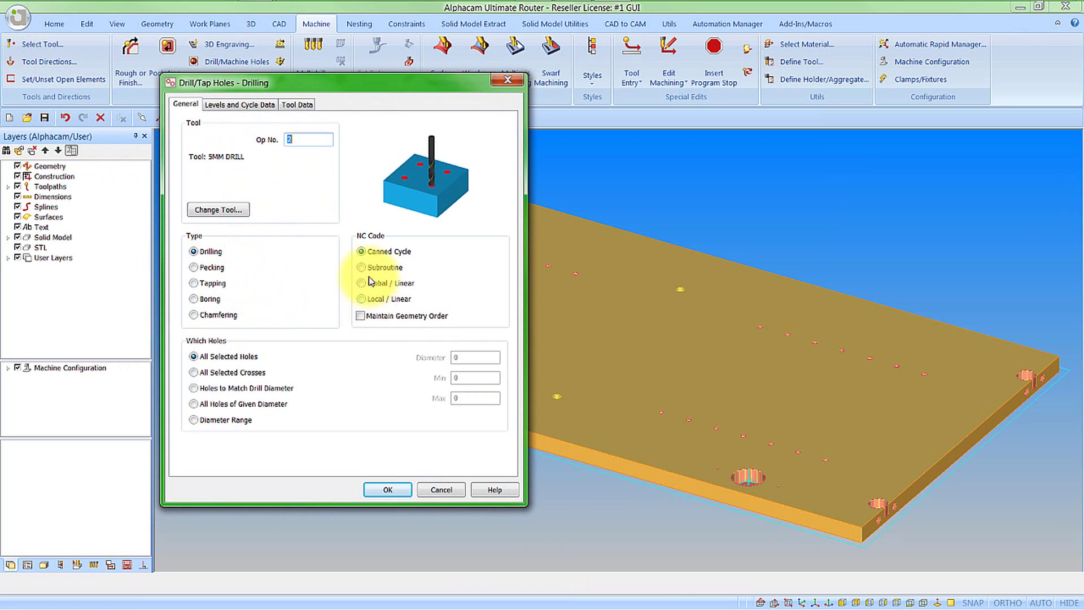
left_click(248, 388)
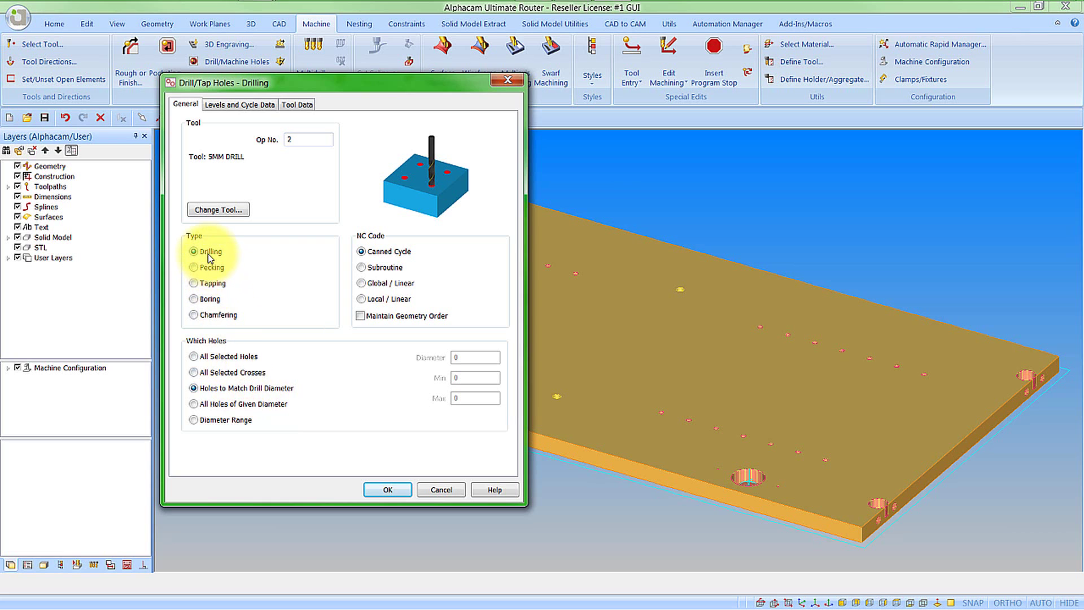
left_click(231, 105)
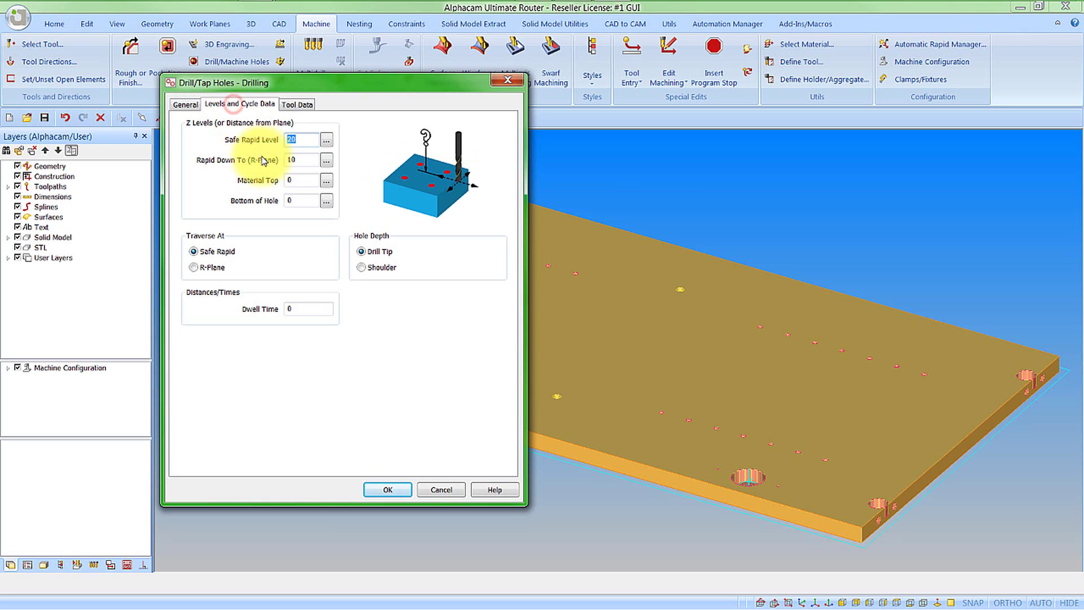
left_click(326, 200)
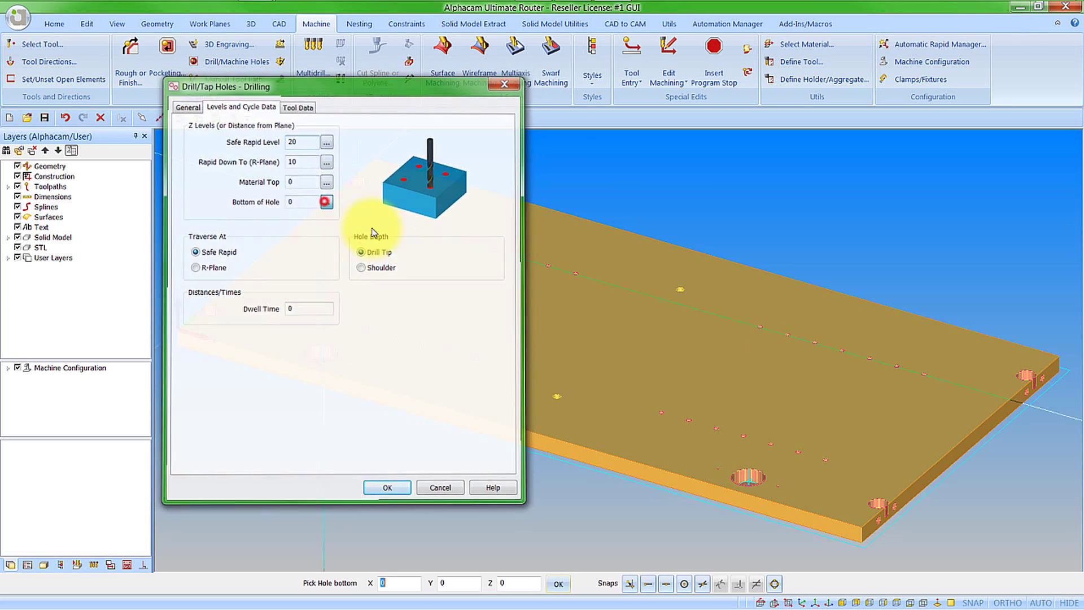
left_click(647, 583)
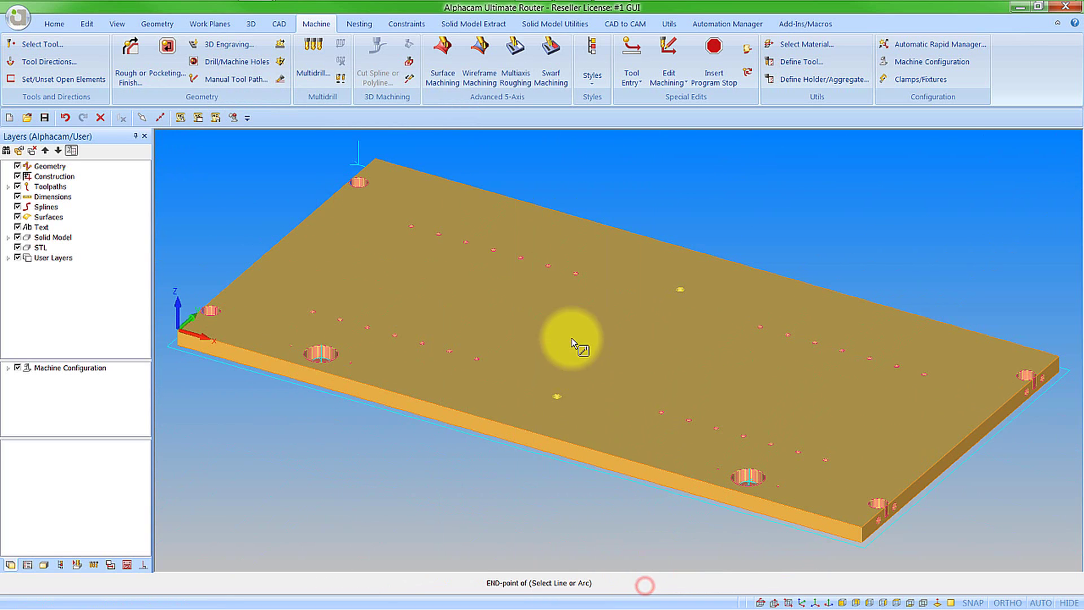
left_click(576, 282)
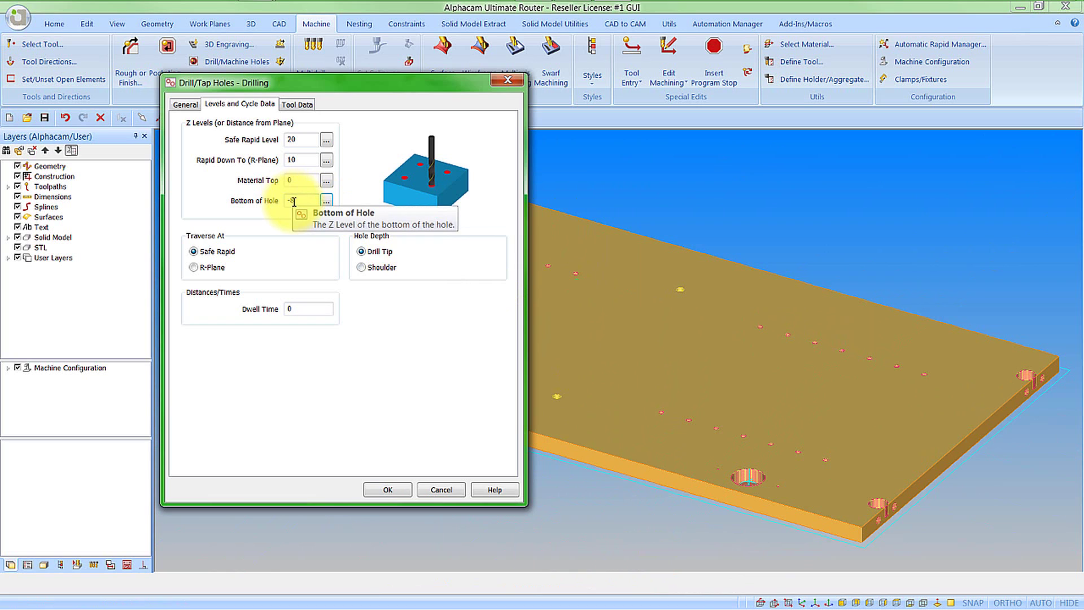
- Accept the drilling settings and drill the 28 selected small circles
left_click(297, 104)
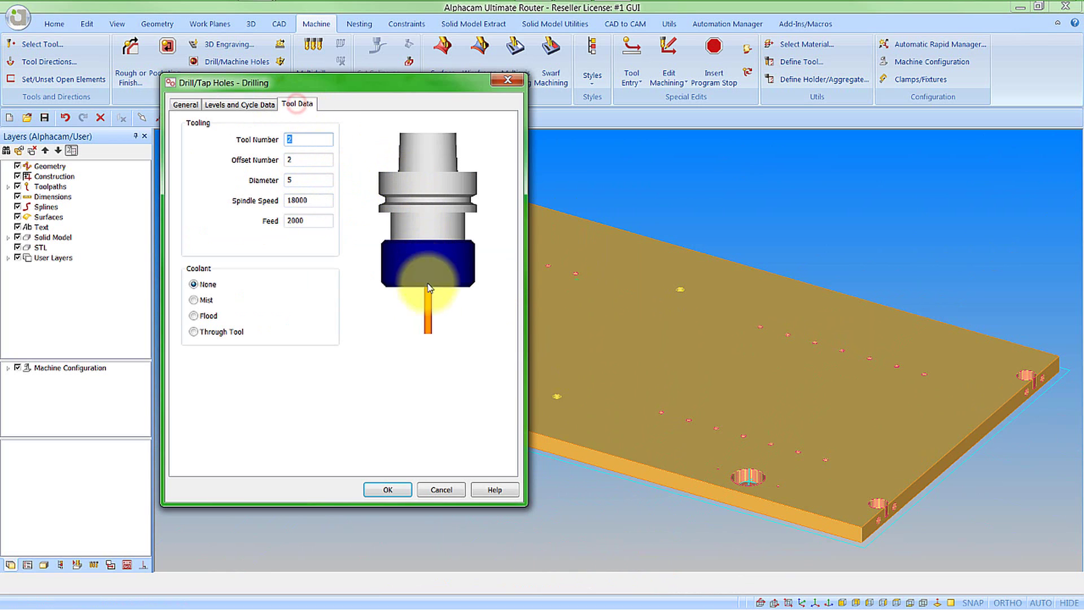
left_click(389, 489)
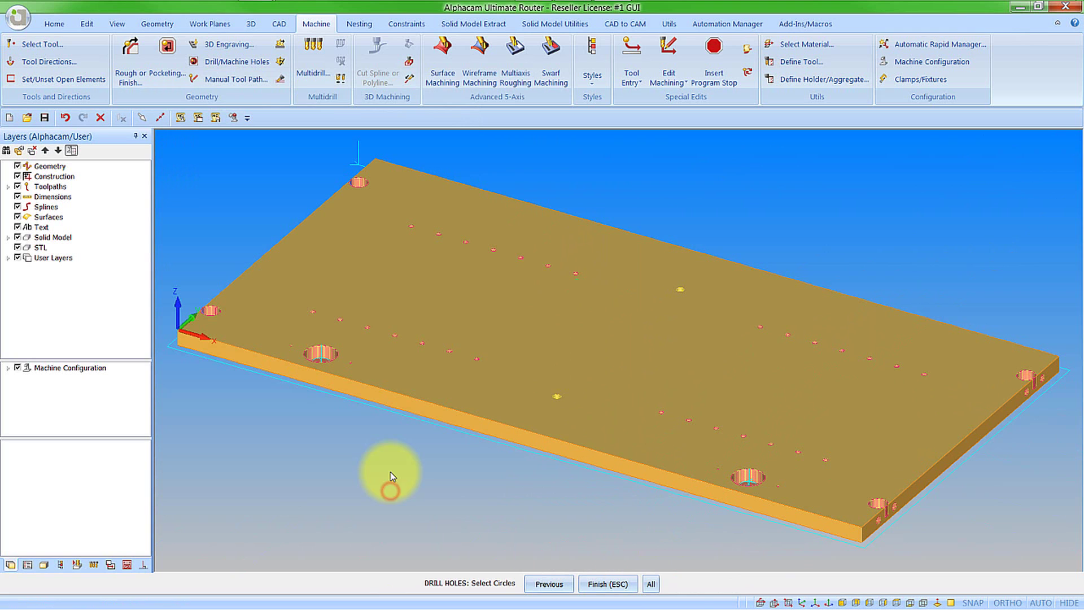
left_click(425, 347)
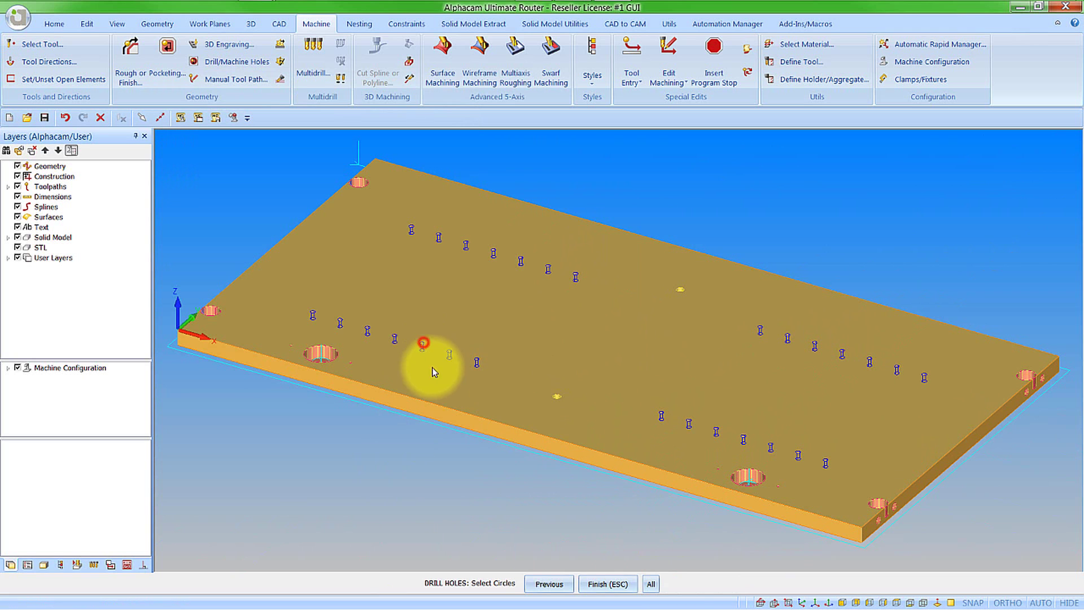
left_click(603, 585)
left_click(565, 343)
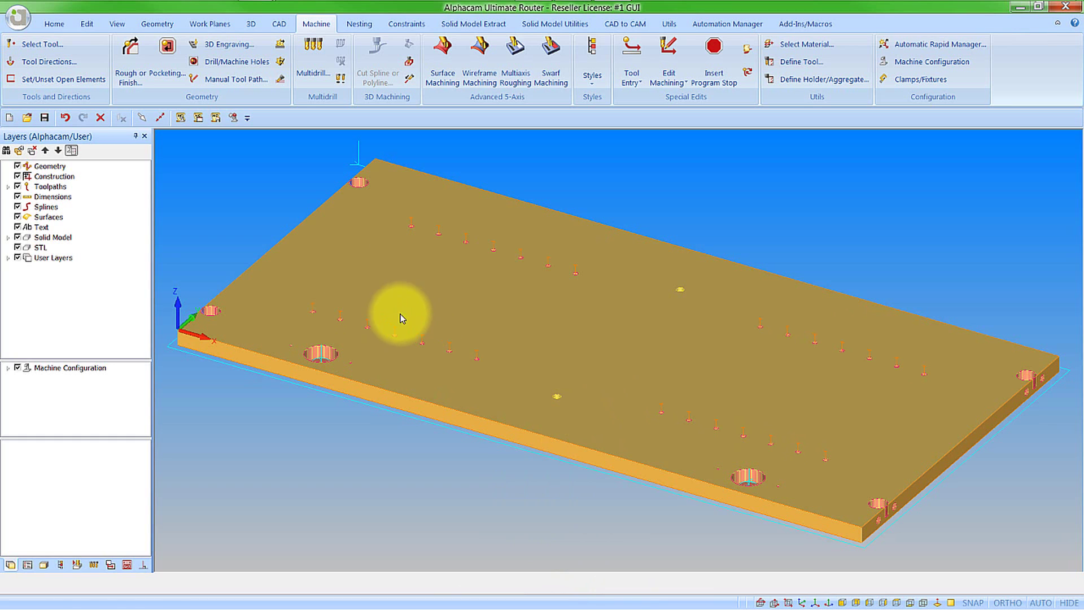
left_click(60, 25)
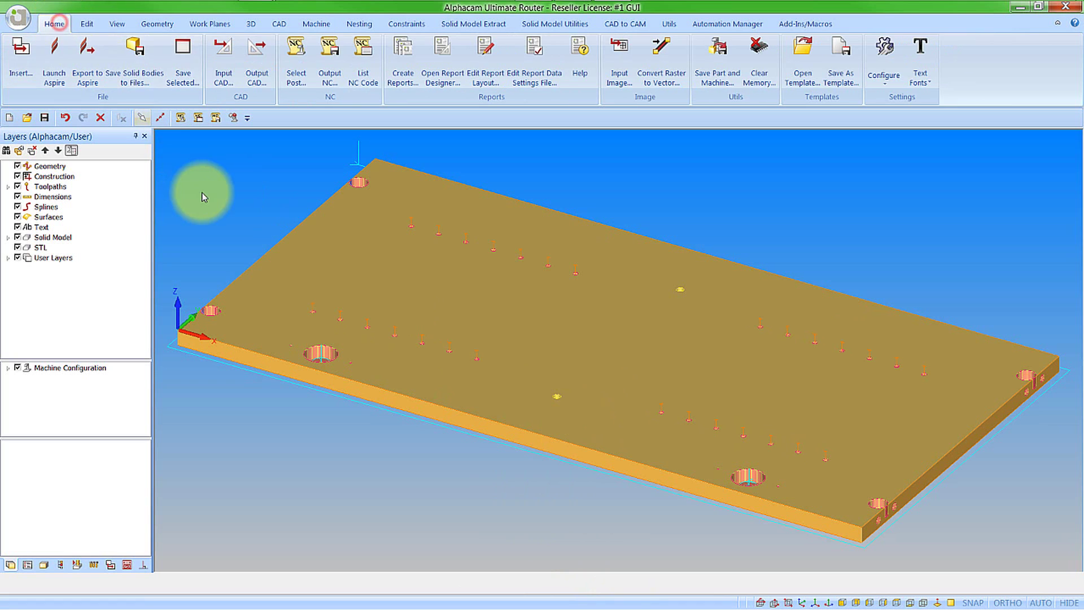
left_click(884, 83)
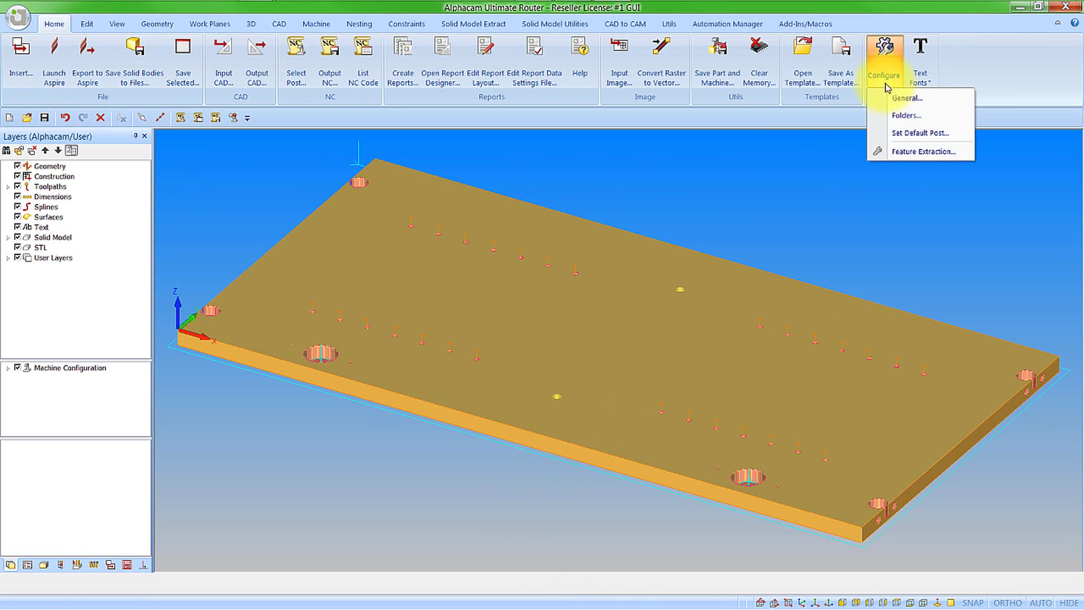
left_click(899, 100)
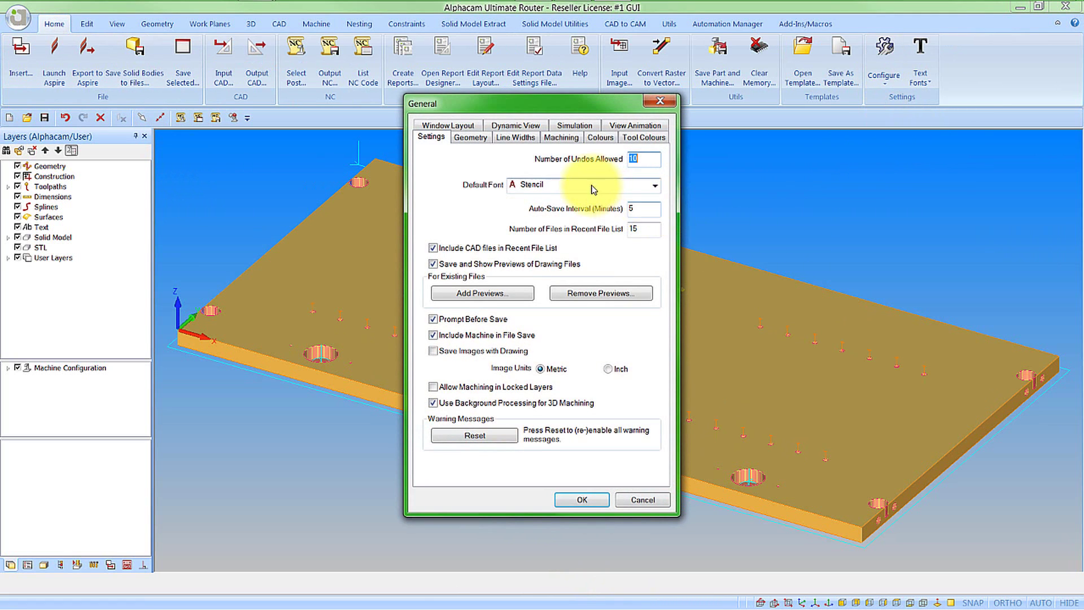
left_click(563, 138)
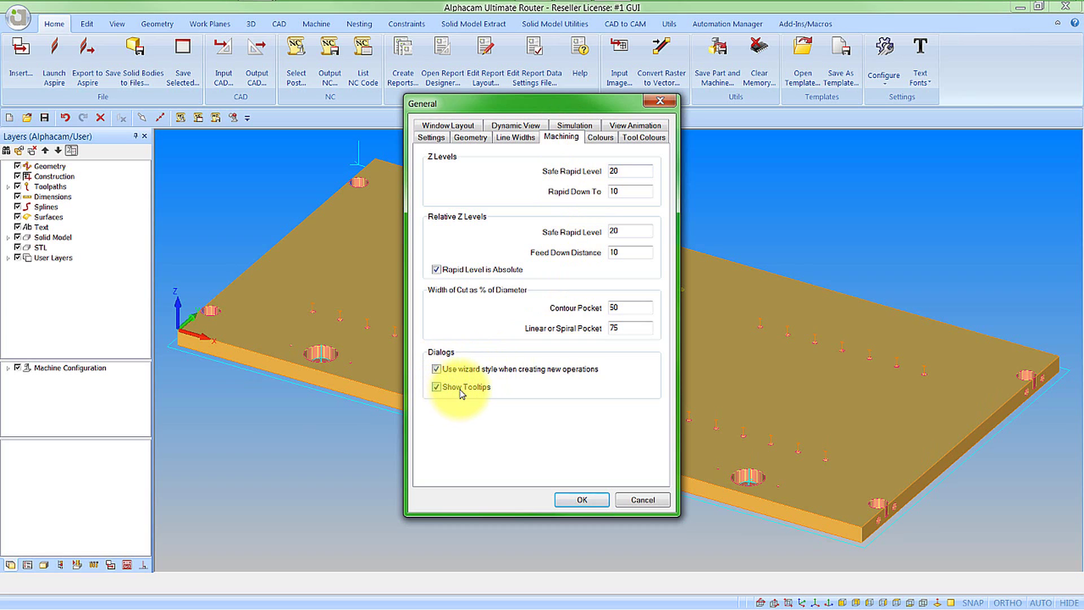
left_click(566, 500)
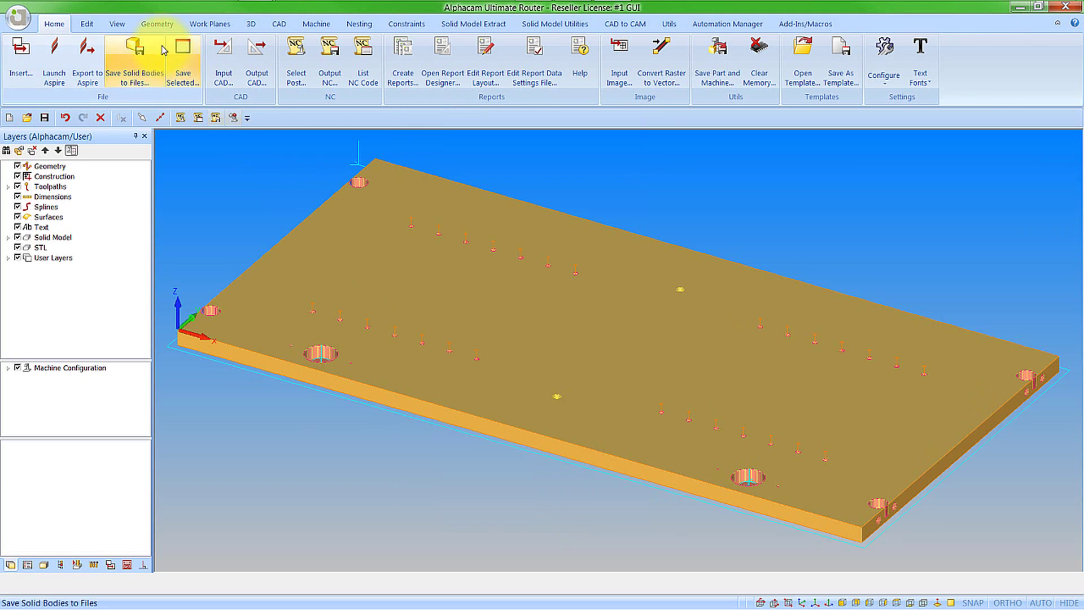
- Start a Rough or Finish operation with vertical Auto Z sides
left_click(308, 24)
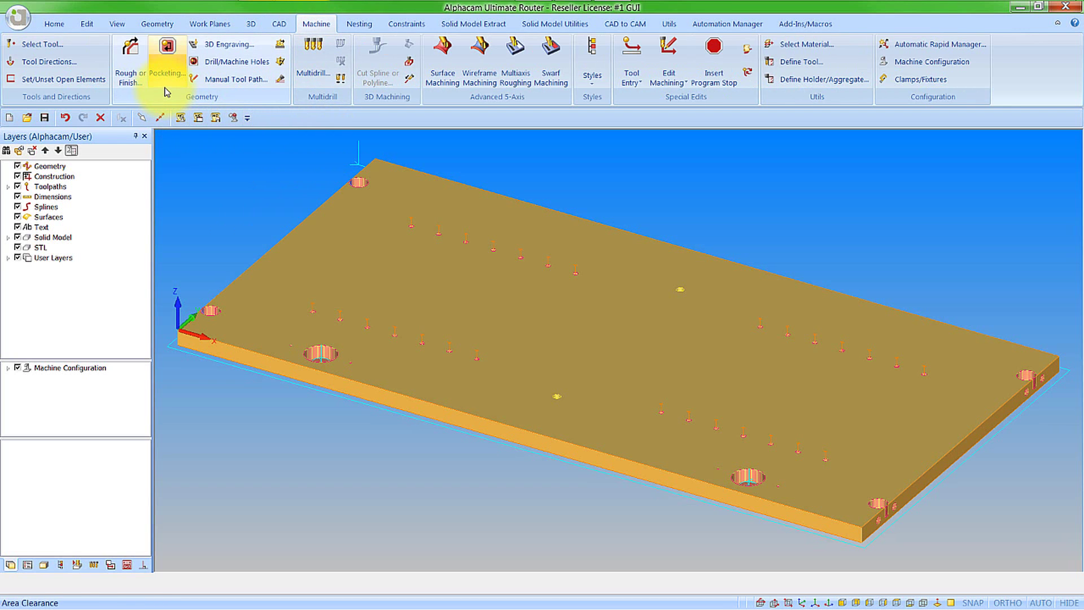
left_click(132, 74)
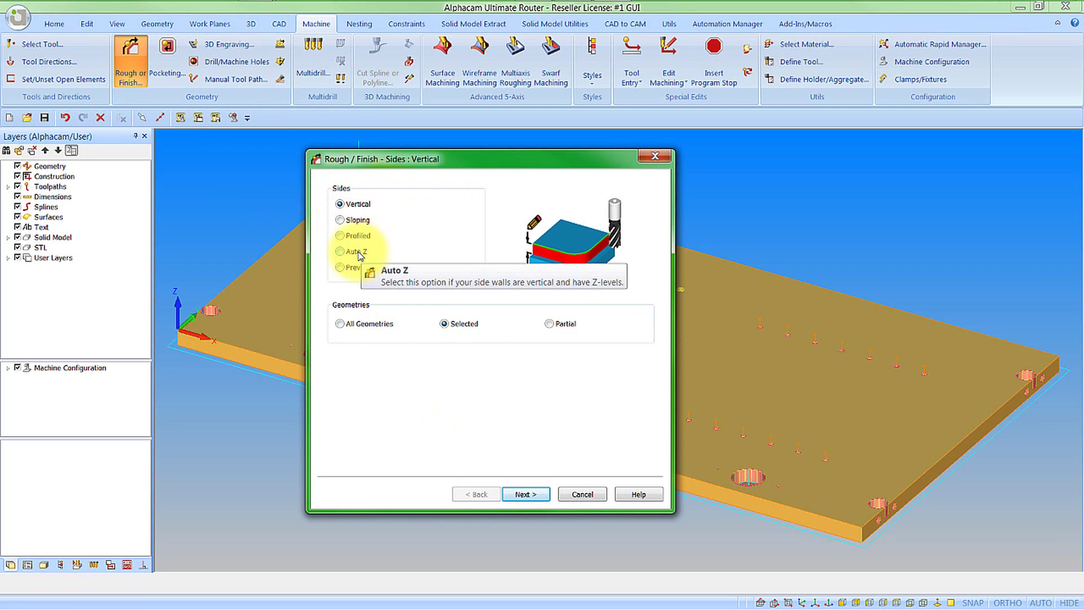
left_click(340, 251)
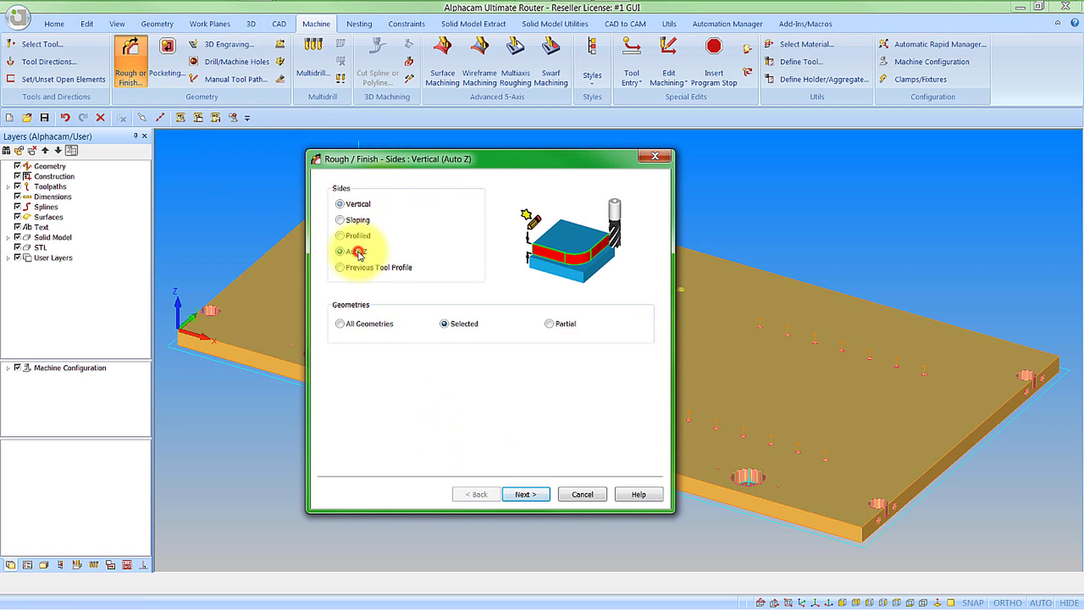
left_click(526, 494)
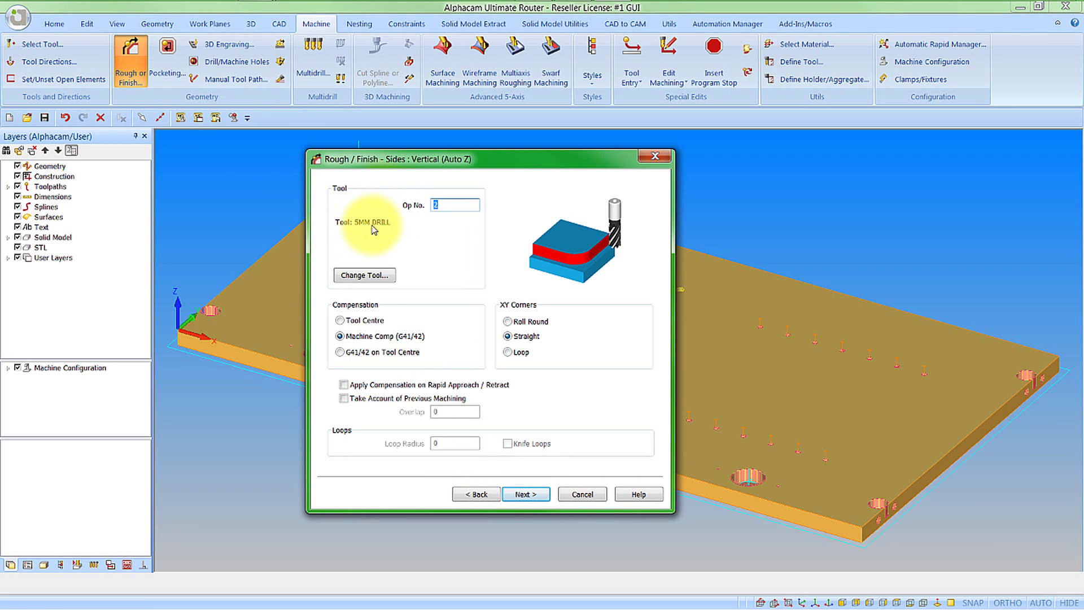
- Change the operation's tool to the 16mm Flat
left_click(381, 277)
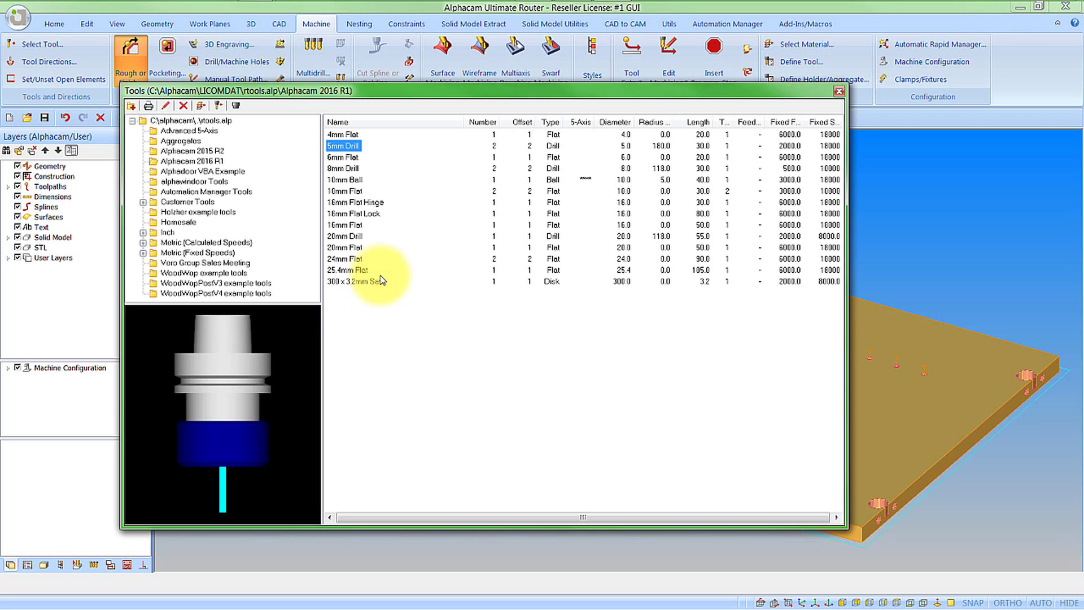
double_click(343, 225)
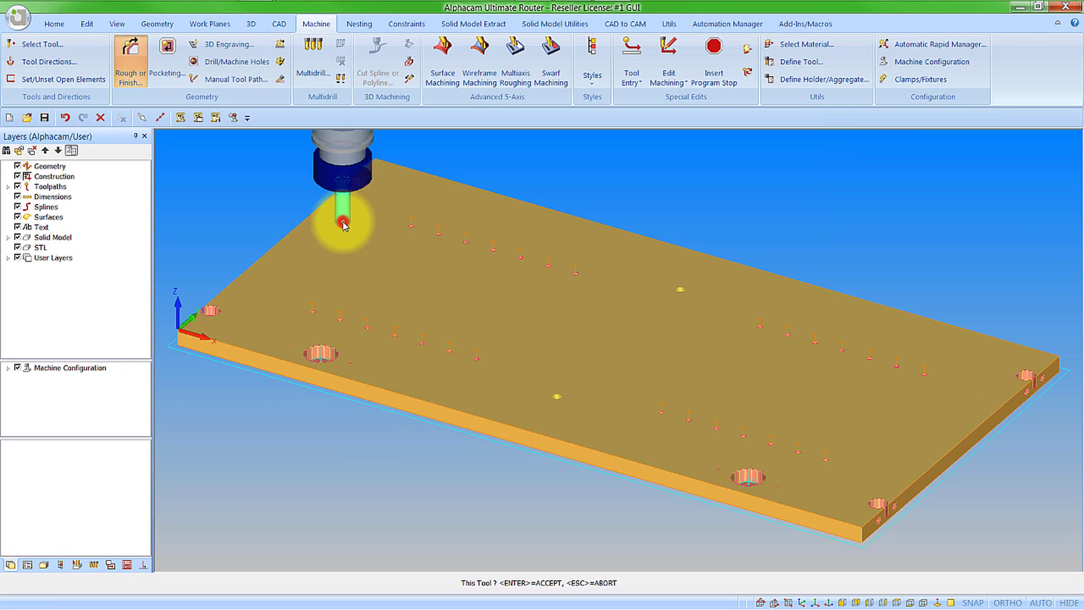
left_click(398, 289)
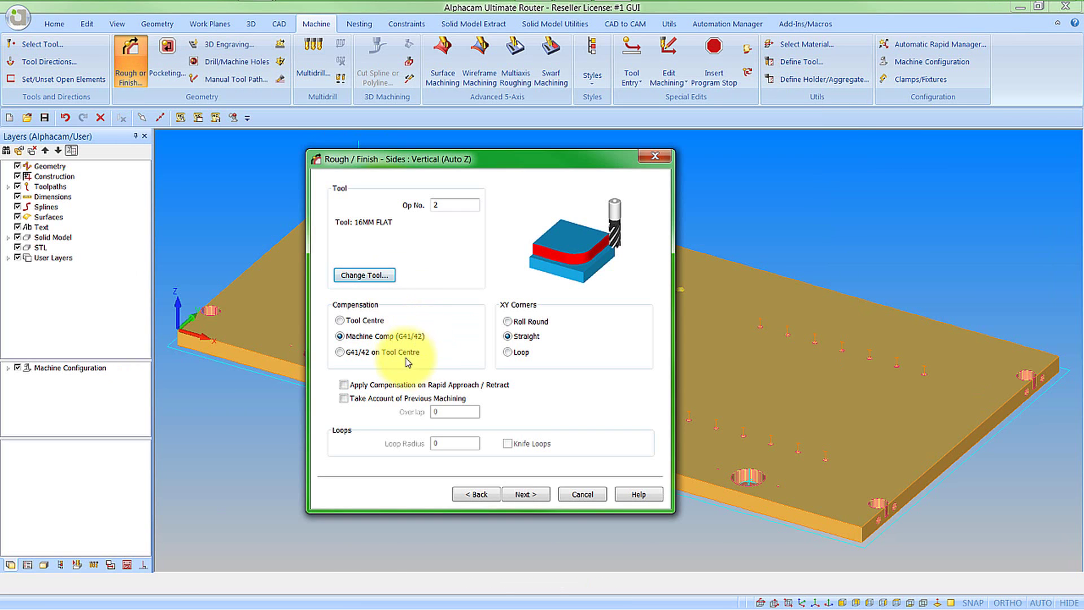
left_click(529, 493)
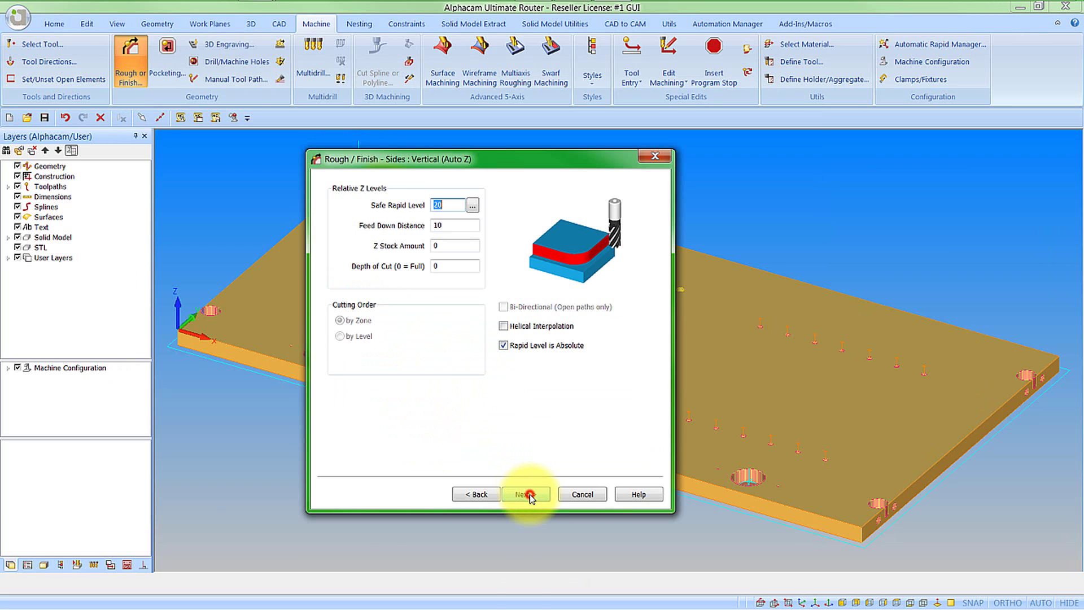
- Set Z Stock Amount to -0.5, keep the automatic lead-in/out and finish the wizard
left_click(443, 265)
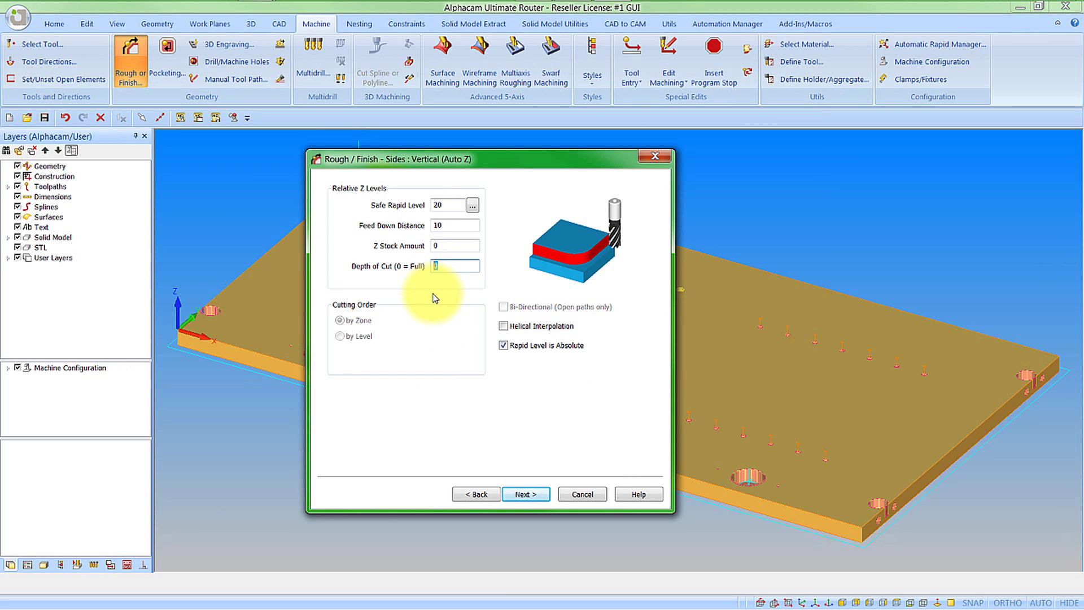
left_click(443, 245)
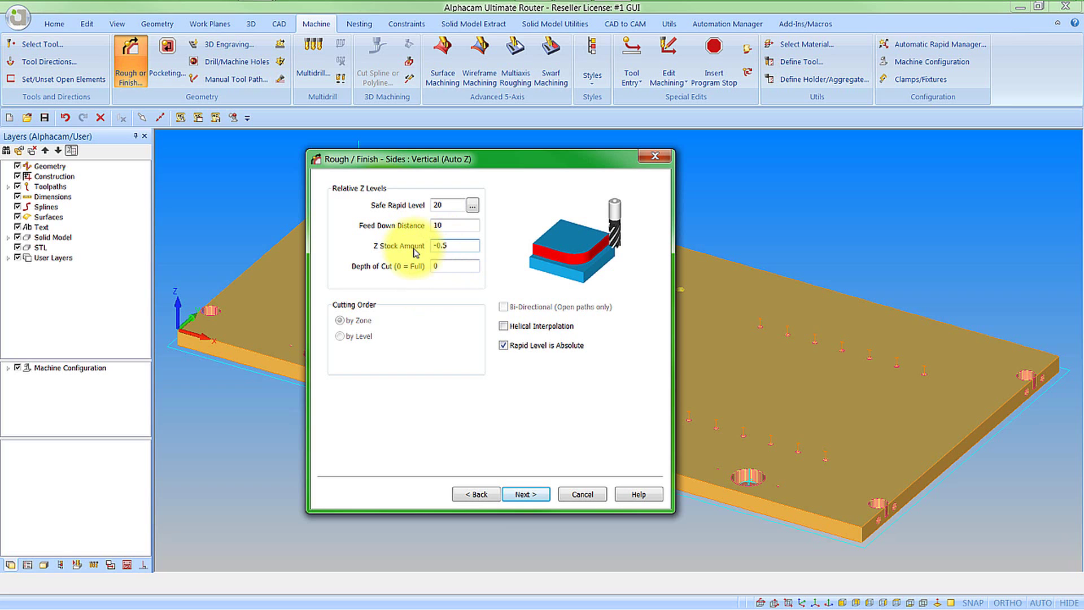
left_click(539, 495)
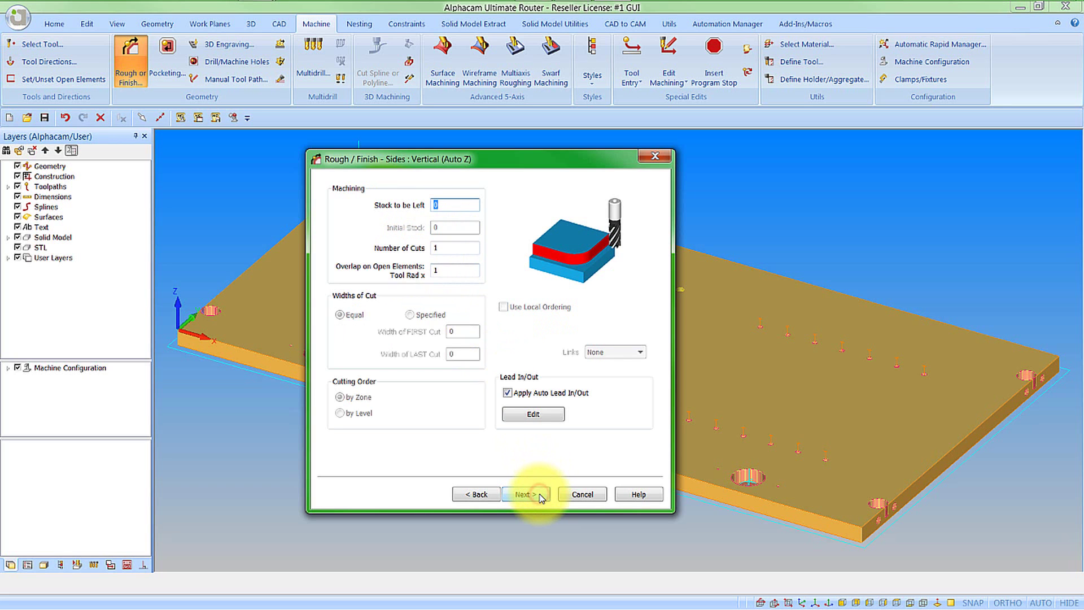
left_click(517, 415)
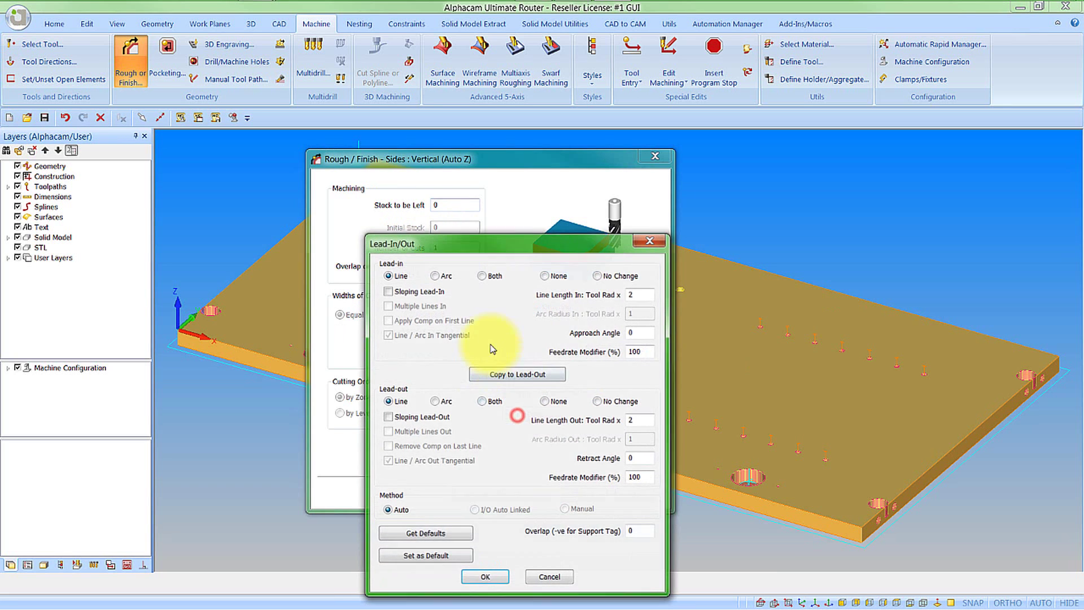
left_click(488, 576)
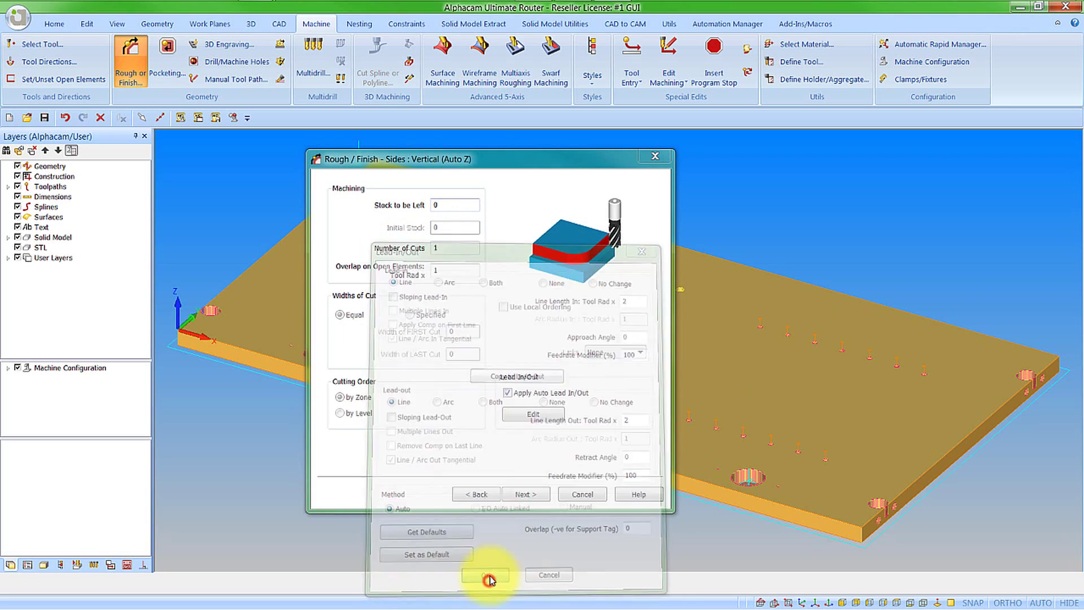
left_click(527, 495)
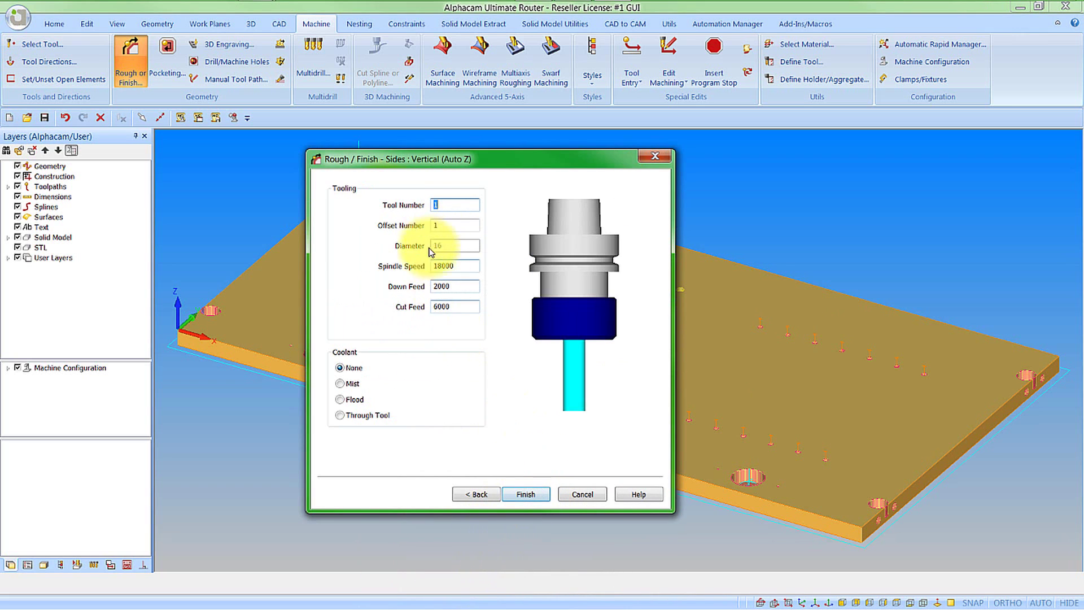
left_click(516, 499)
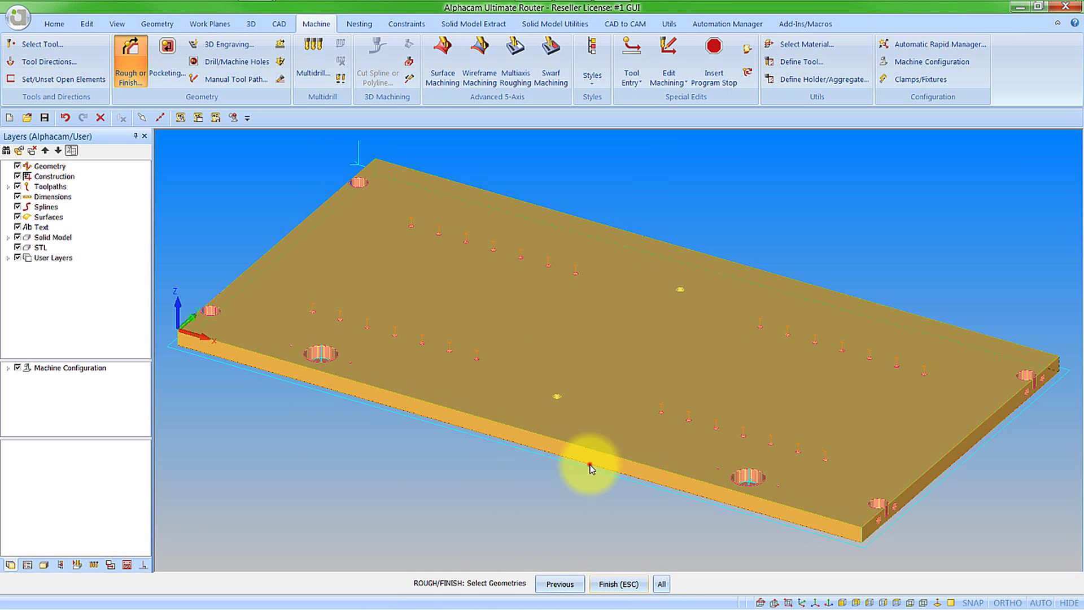
- Apply the 16mm Flat finish pass to the panel's outer edge
left_click(589, 469)
left_click(619, 583)
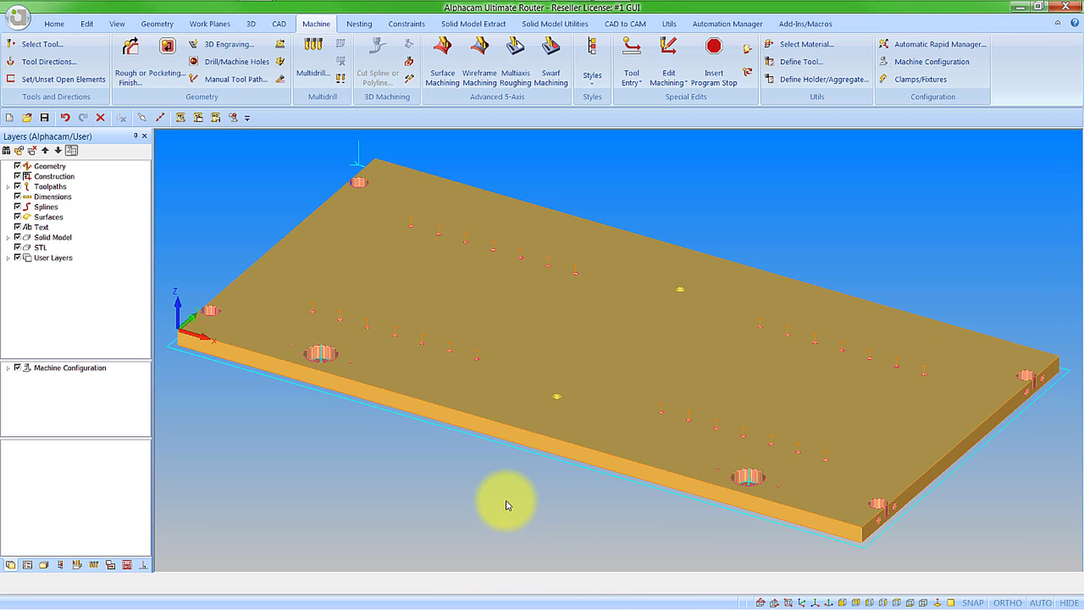
left_click(28, 566)
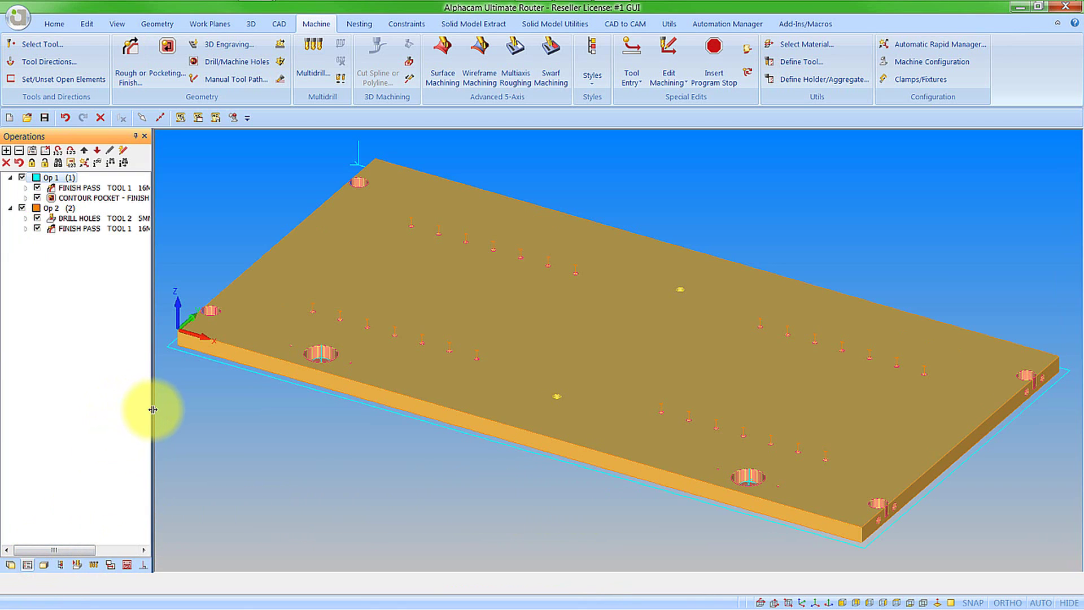
- Move Op 2's FINISH PASS down into its own Op 3
left_click_drag(153, 409, 210, 423)
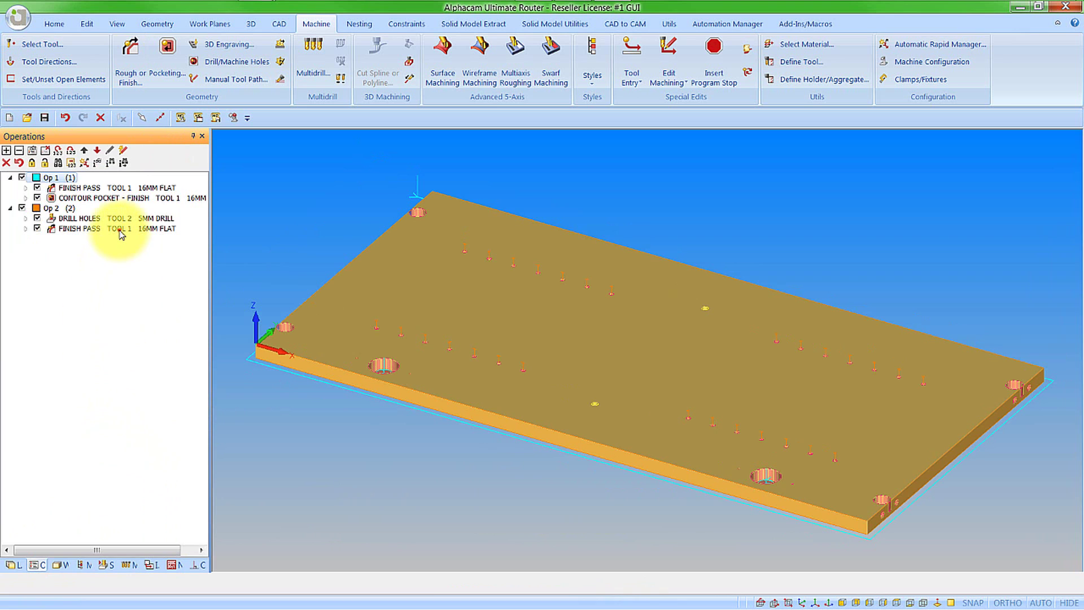
left_click(119, 232)
left_click(98, 151)
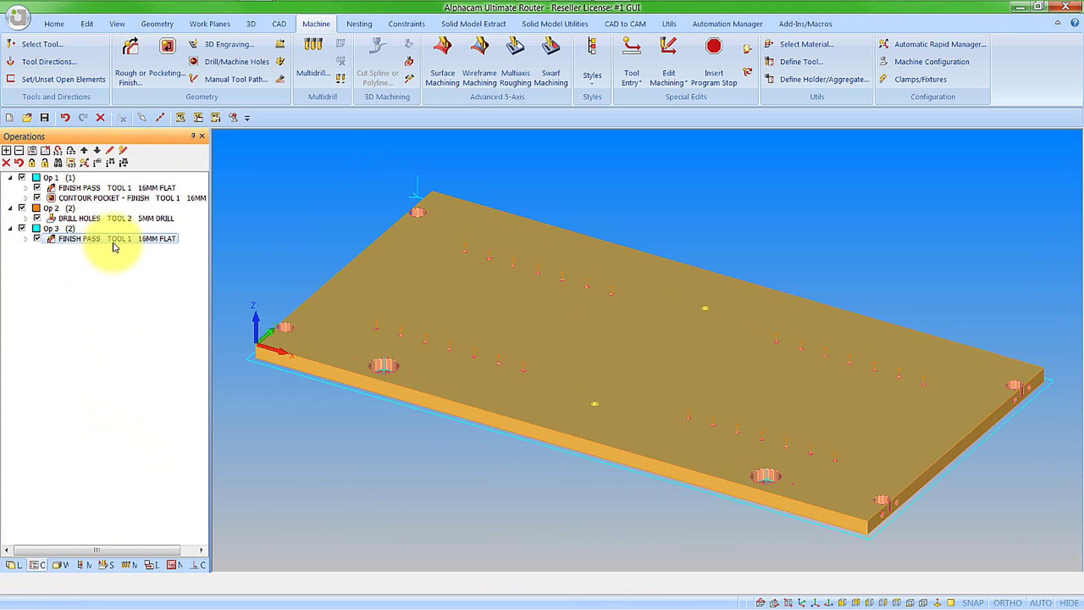
left_click(108, 188)
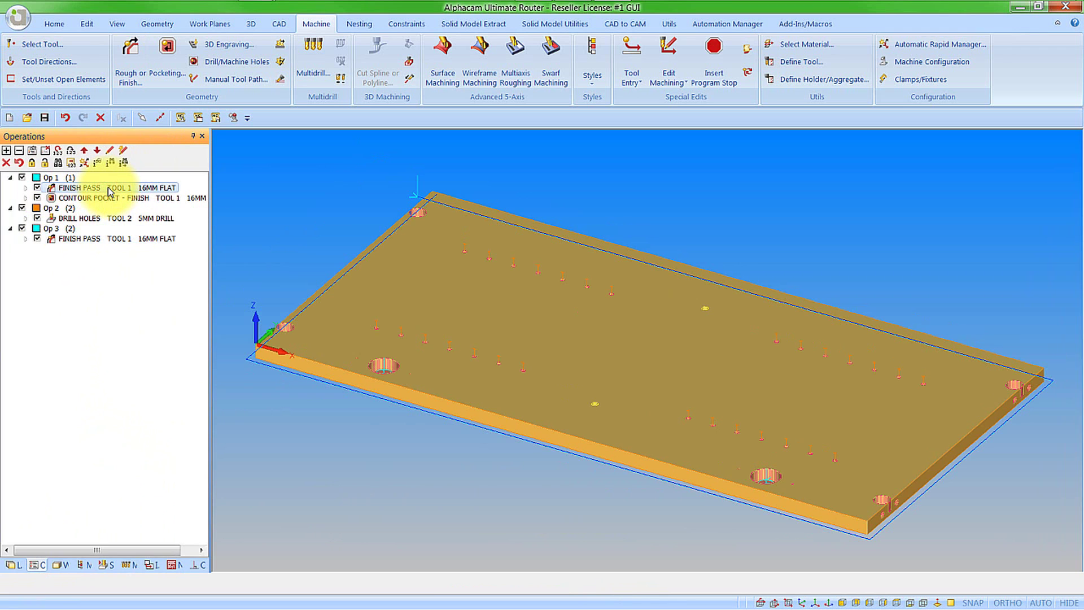
- Inspect the Op 1 and Op 3 finish pass settings, closing both without changes
right_click(109, 190)
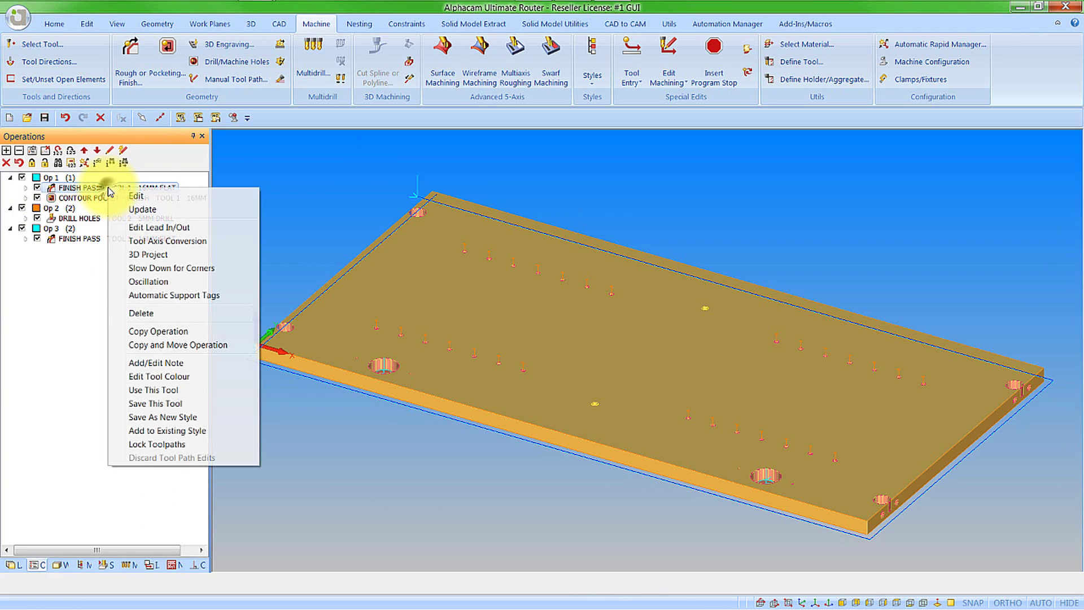
left_click(135, 194)
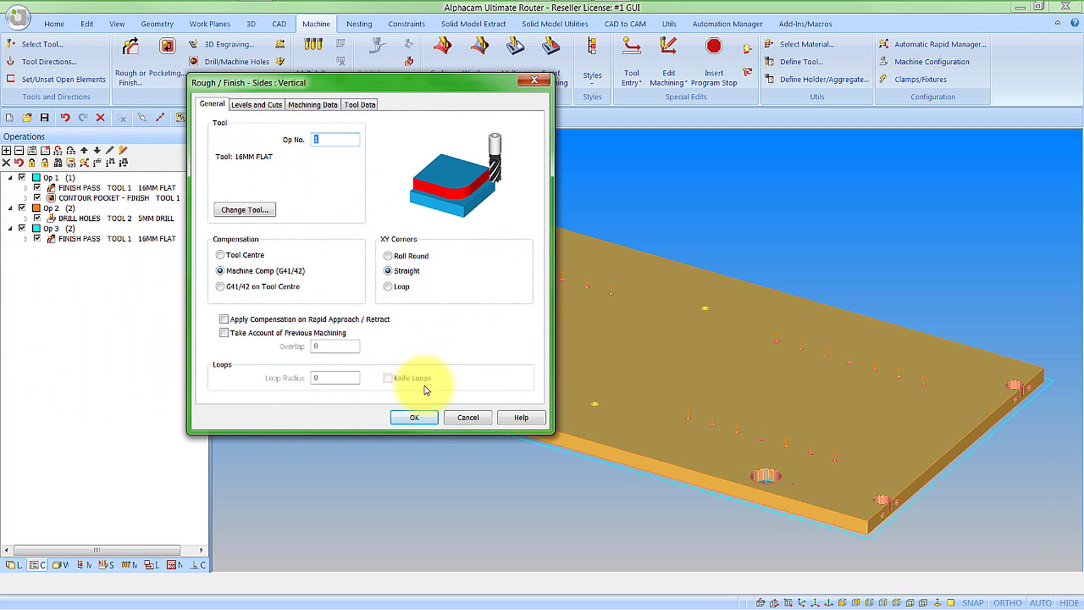
left_click(465, 417)
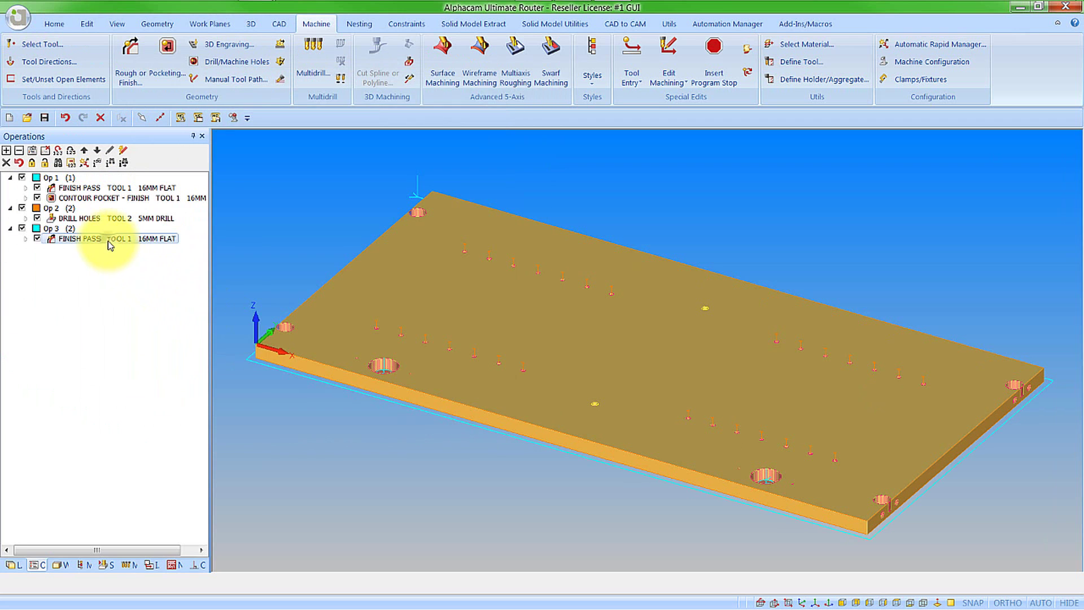
right_click(107, 239)
left_click(136, 252)
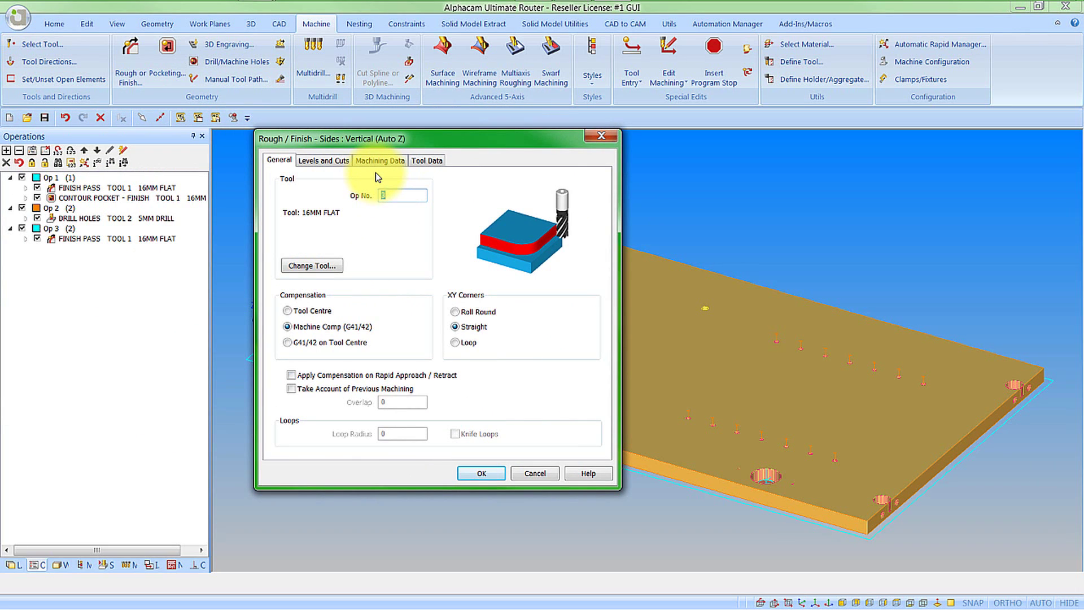
left_click(536, 473)
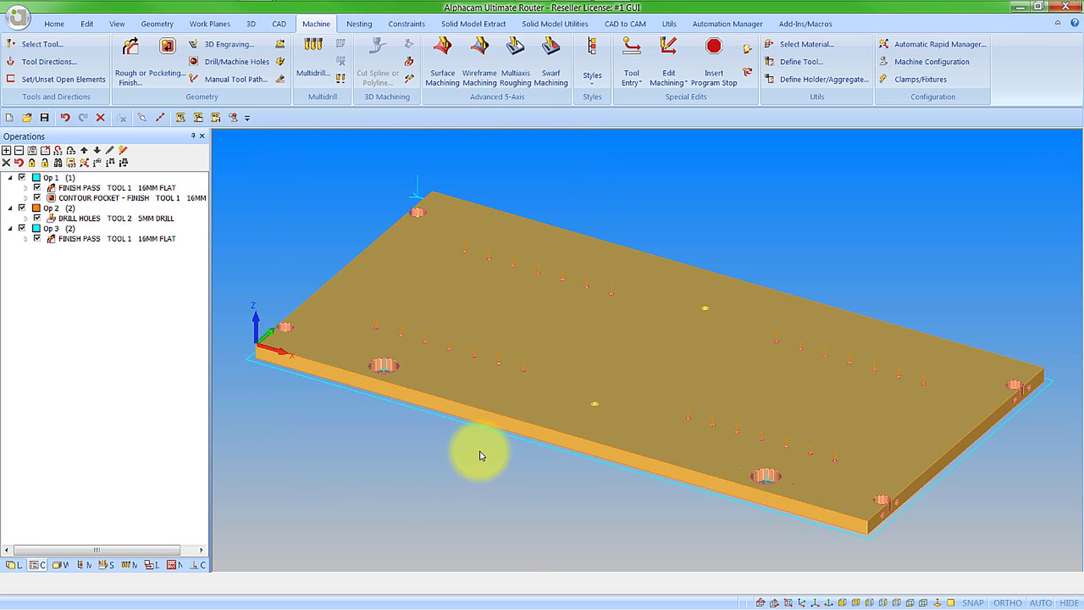
- In Configure > General's Geometry tab, untick Feature Extracted Geometries and Geometries with Z Level
mouse_move(410, 395)
middle_mouse_down()
mouse_move(738, 523)
mouse_move(871, 537)
mouse_move(793, 494)
middle_mouse_up()
scroll(781, 484, "up", 2)
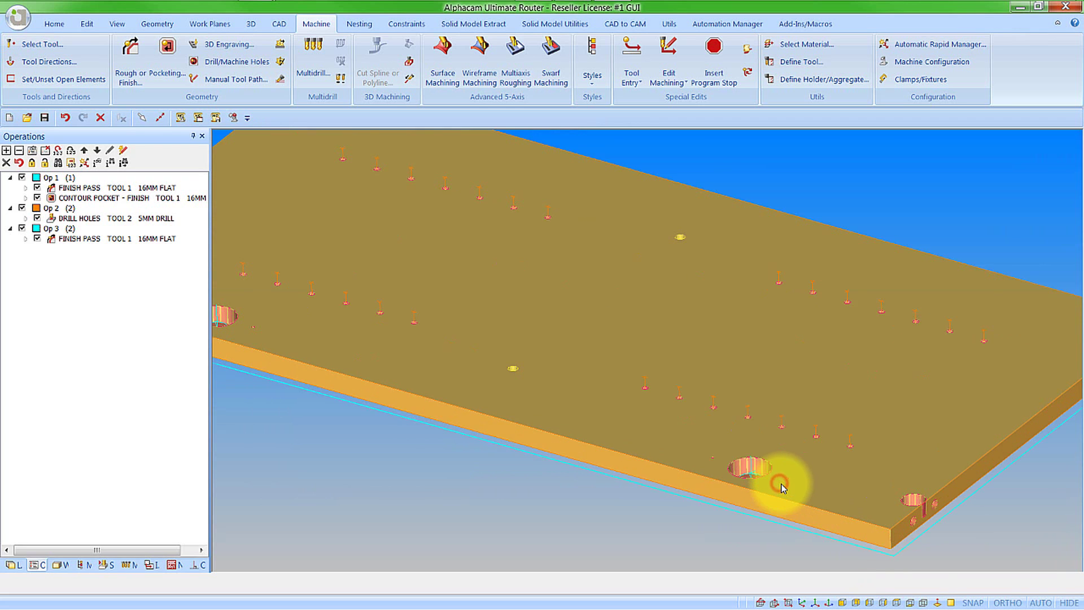
scroll(781, 485, "up", 2)
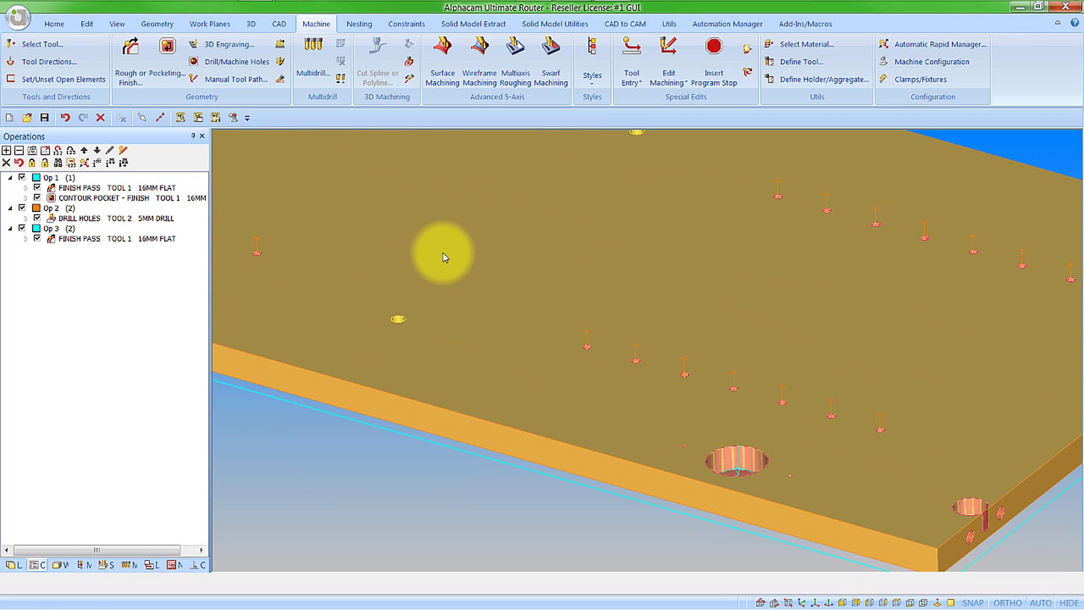
left_click(53, 24)
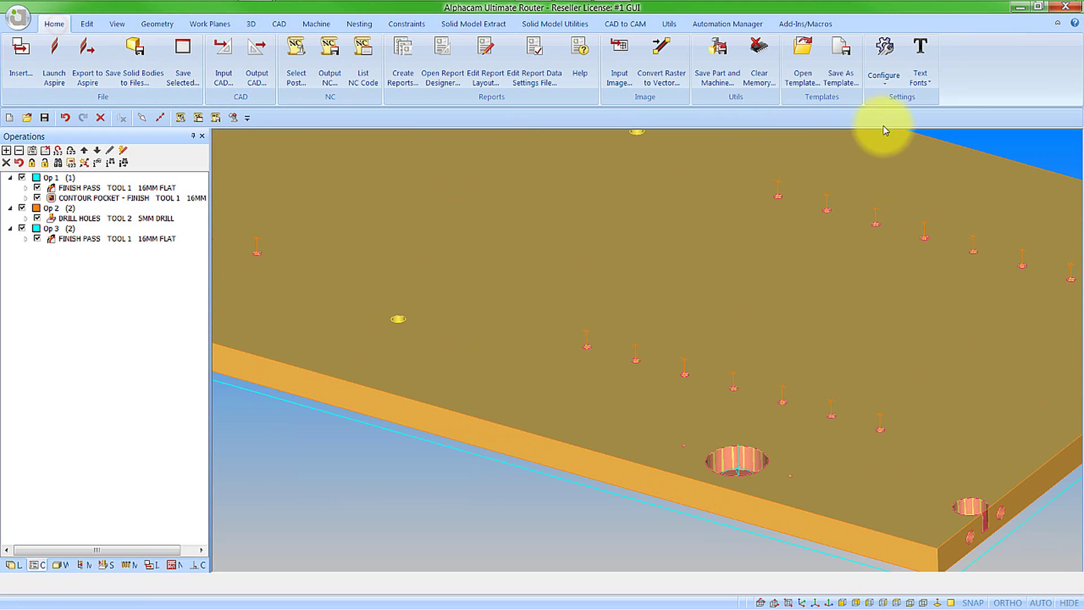
left_click(882, 85)
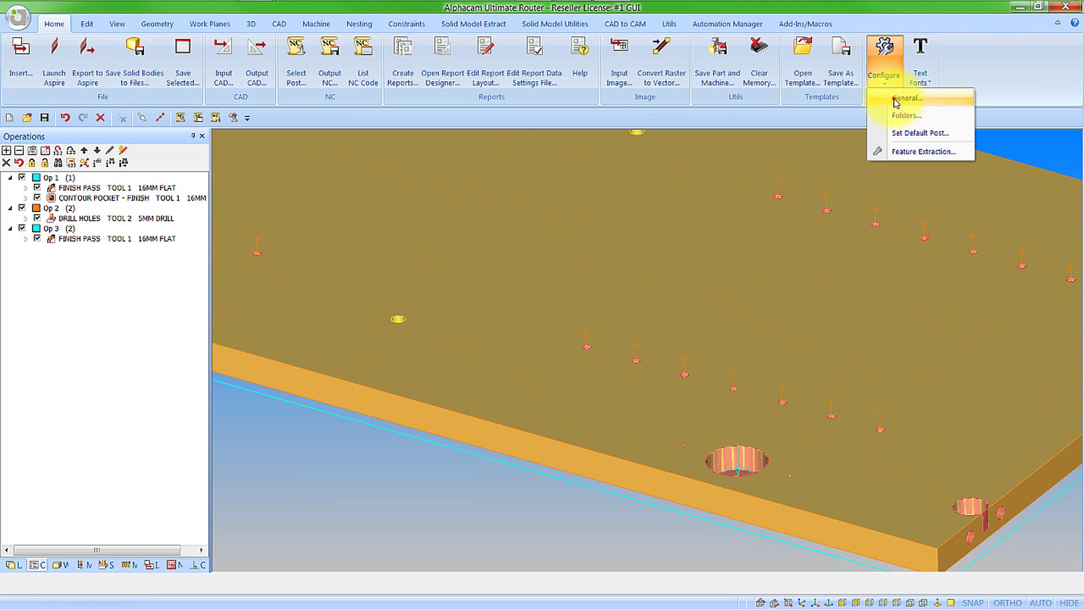
left_click(904, 97)
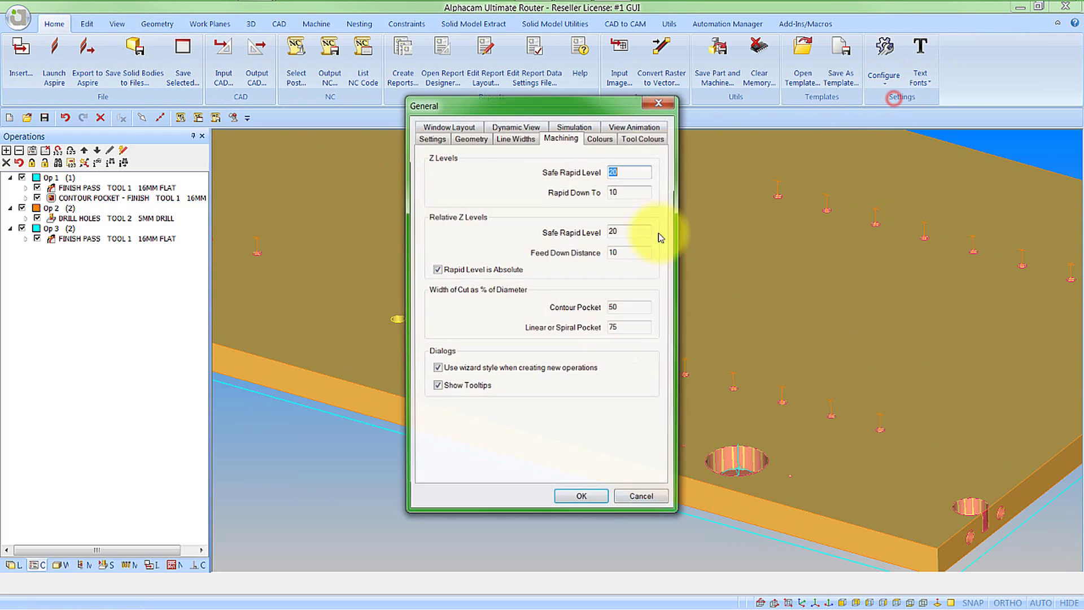
left_click(472, 140)
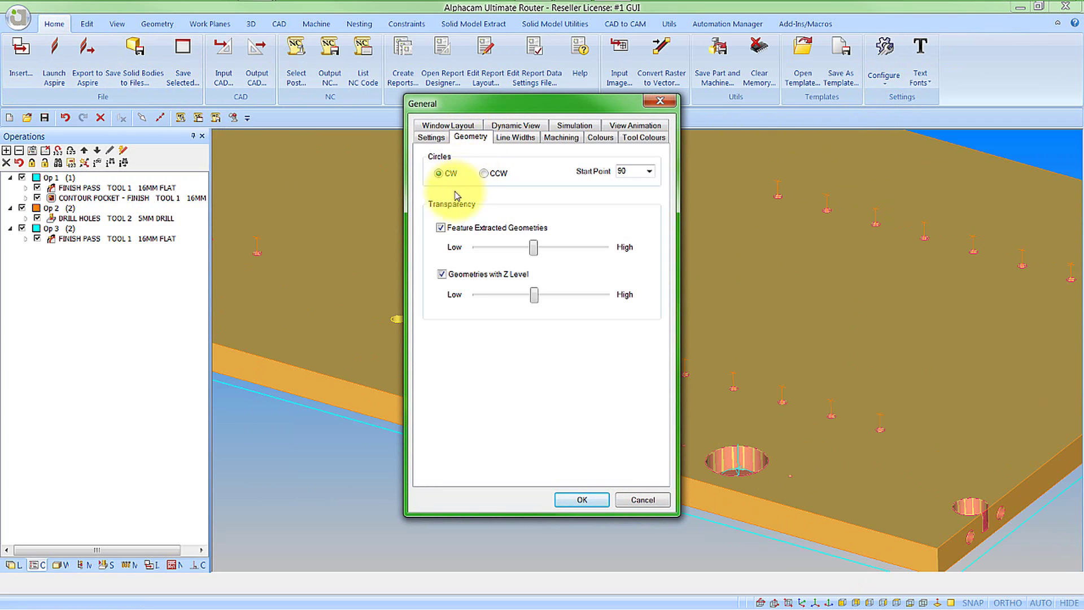
left_click(440, 228)
left_click(442, 274)
left_click(580, 501)
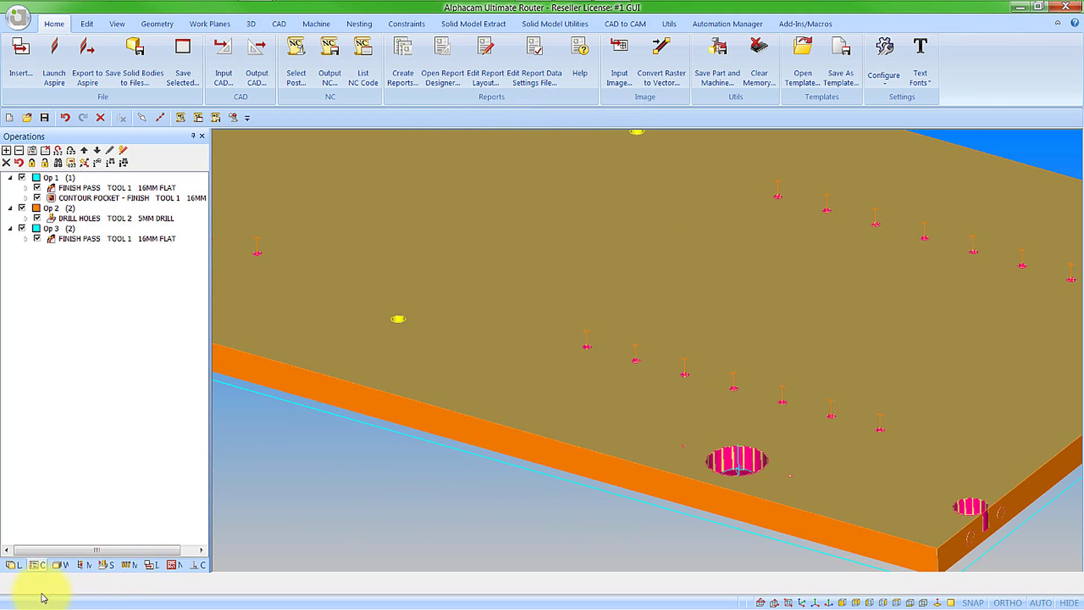
- Untick the Solid Model layer and view the panel's front-right corner
left_click(16, 565)
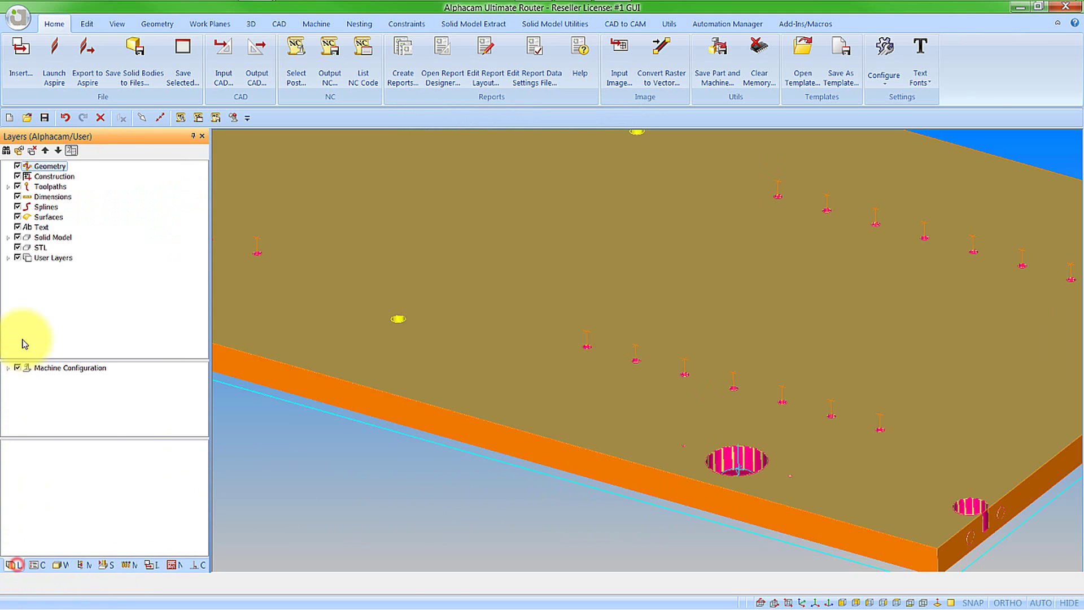
left_click(17, 237)
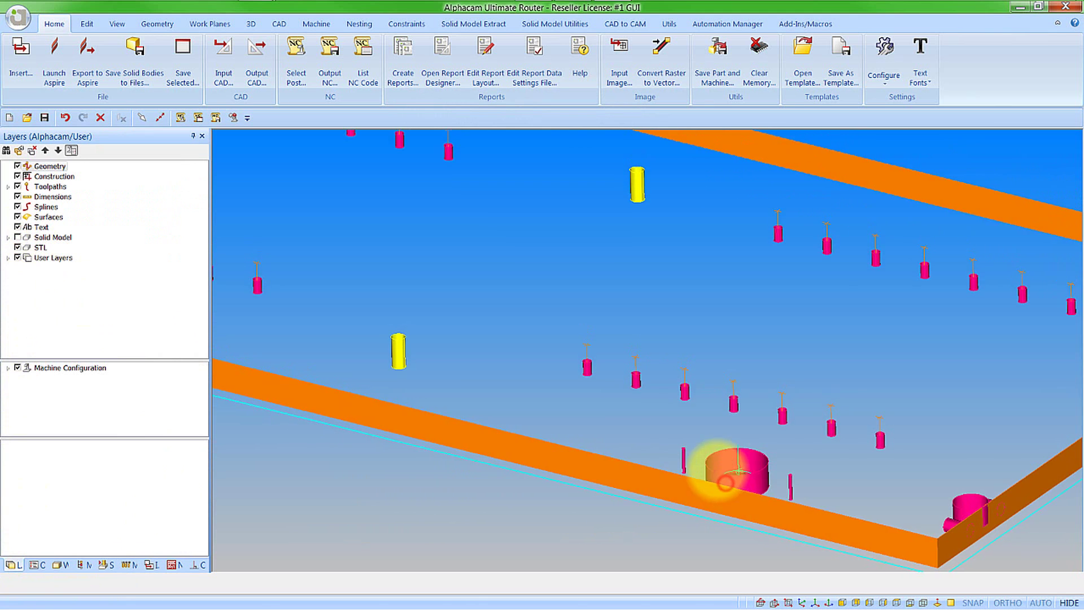
scroll(634, 476, "down", 3)
scroll(787, 502, "up", 5)
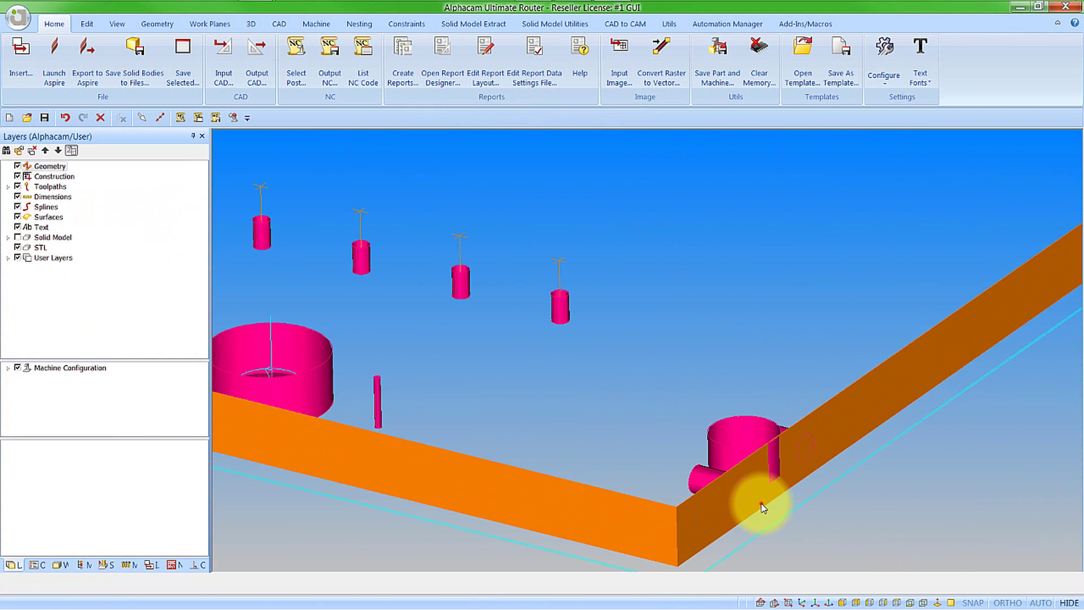
middle_click_drag(762, 507, 721, 483)
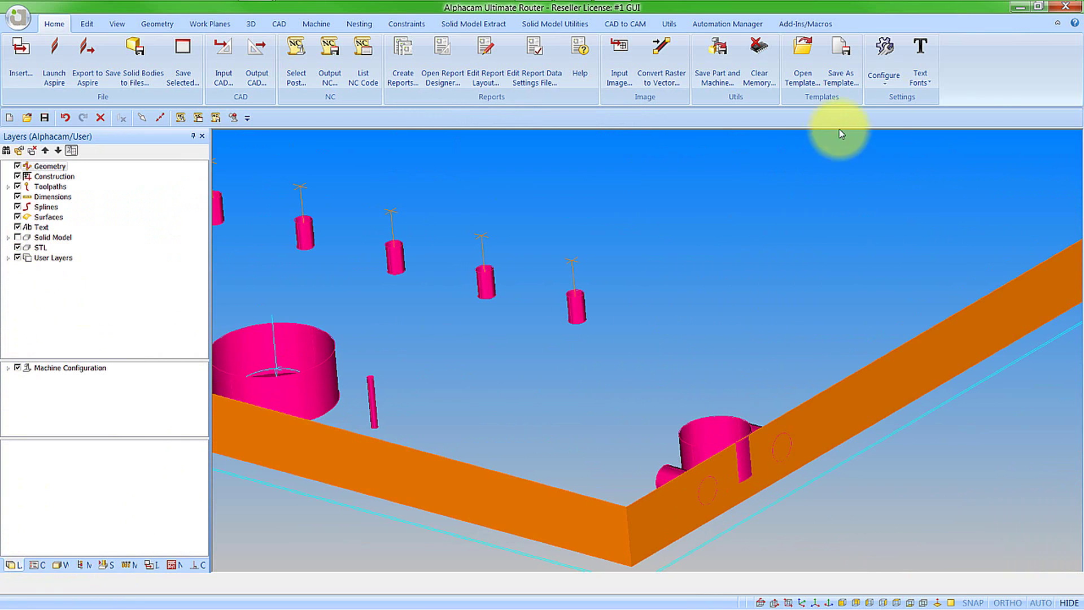
- Re-tick Feature Extracted Geometries and Geometries with Z Level transparency in General configuration
left_click(885, 80)
left_click(903, 98)
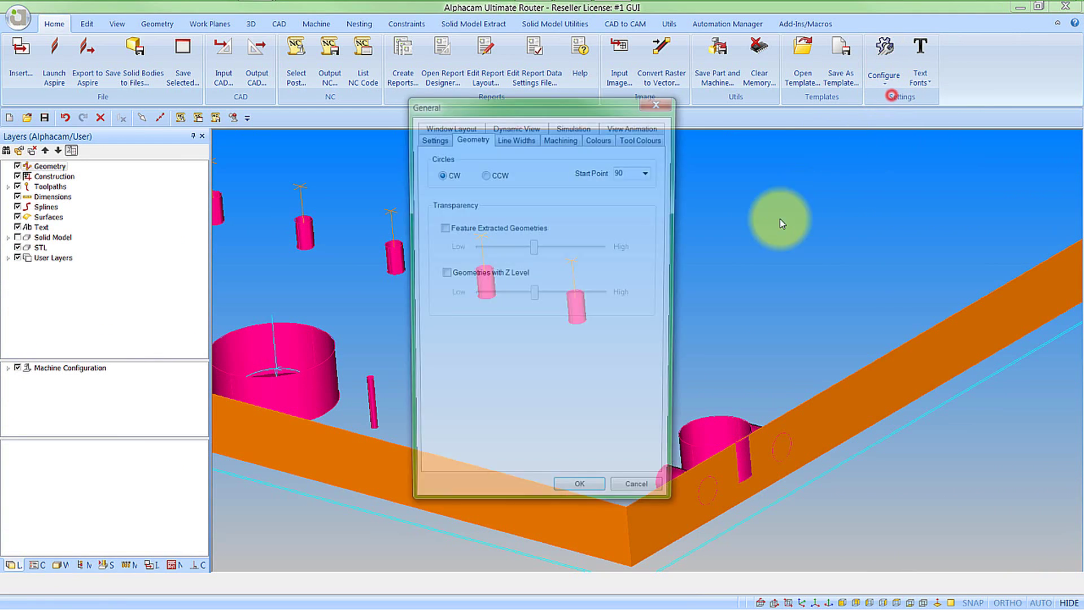
left_click(442, 228)
left_click(441, 274)
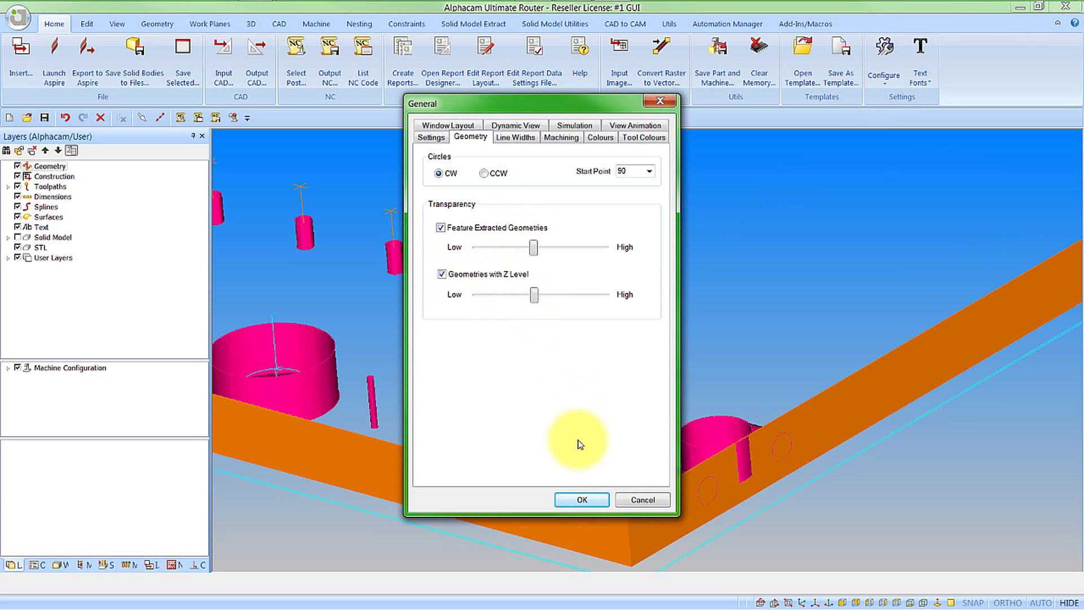
left_click(582, 502)
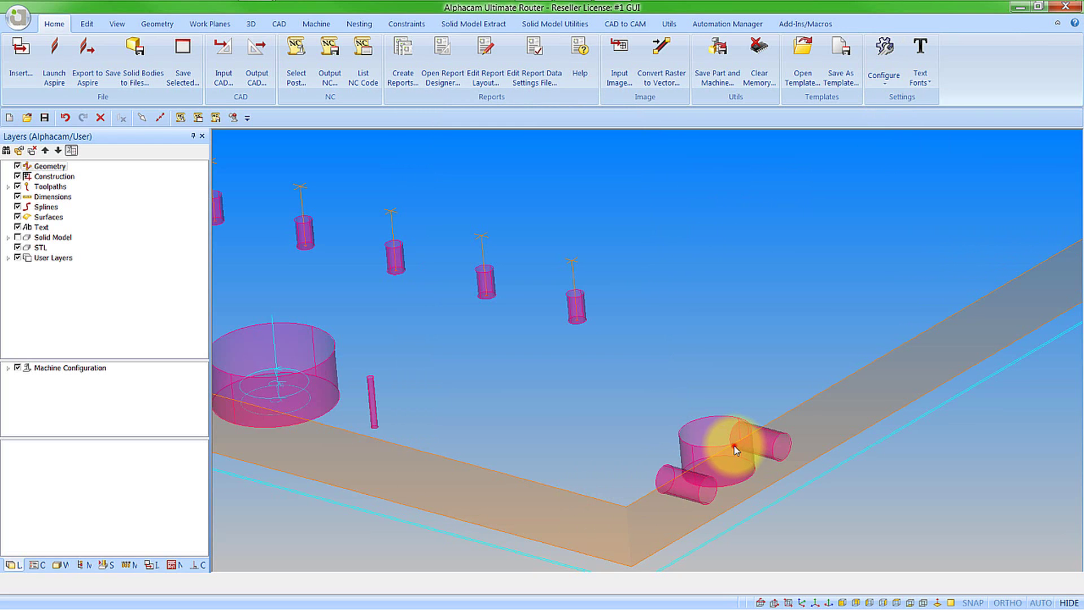
middle_click_drag(736, 450, 744, 463)
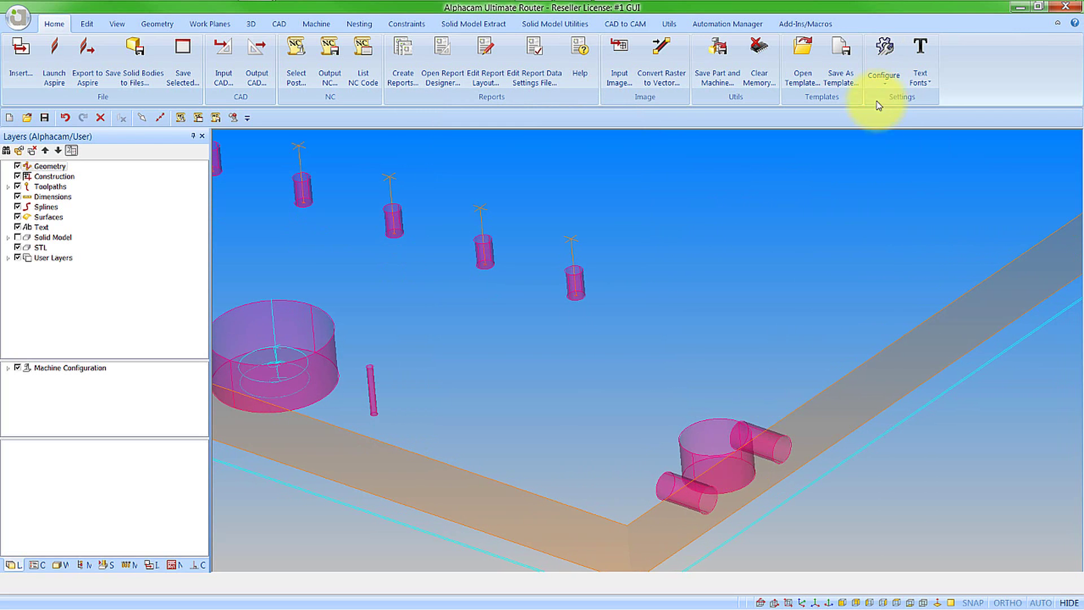
- Raise feature-extracted and Z-level geometry transparency to High in the General configuration
left_click(884, 83)
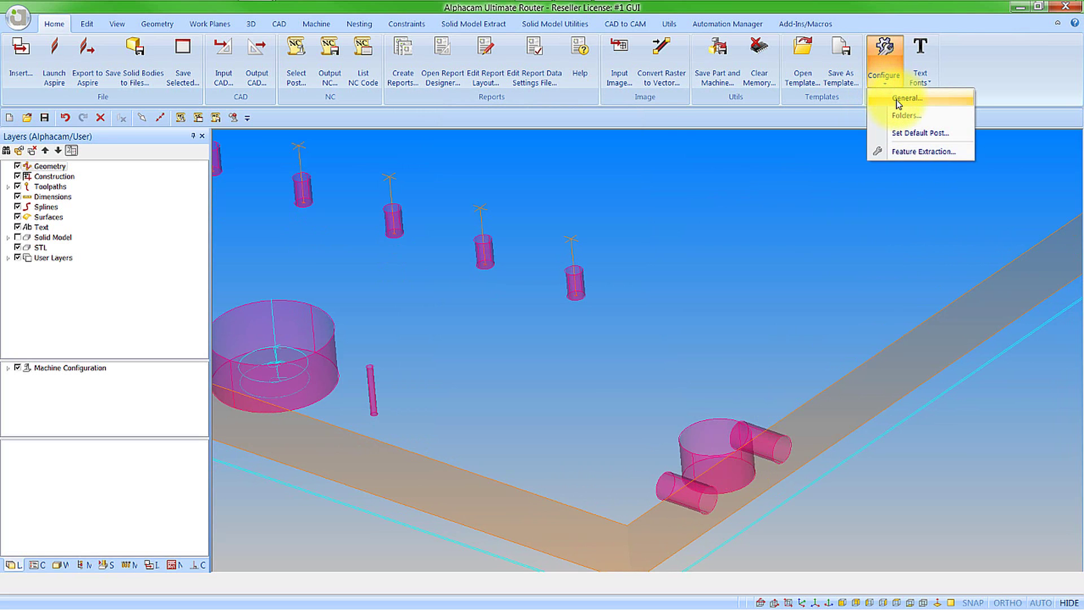
left_click(898, 100)
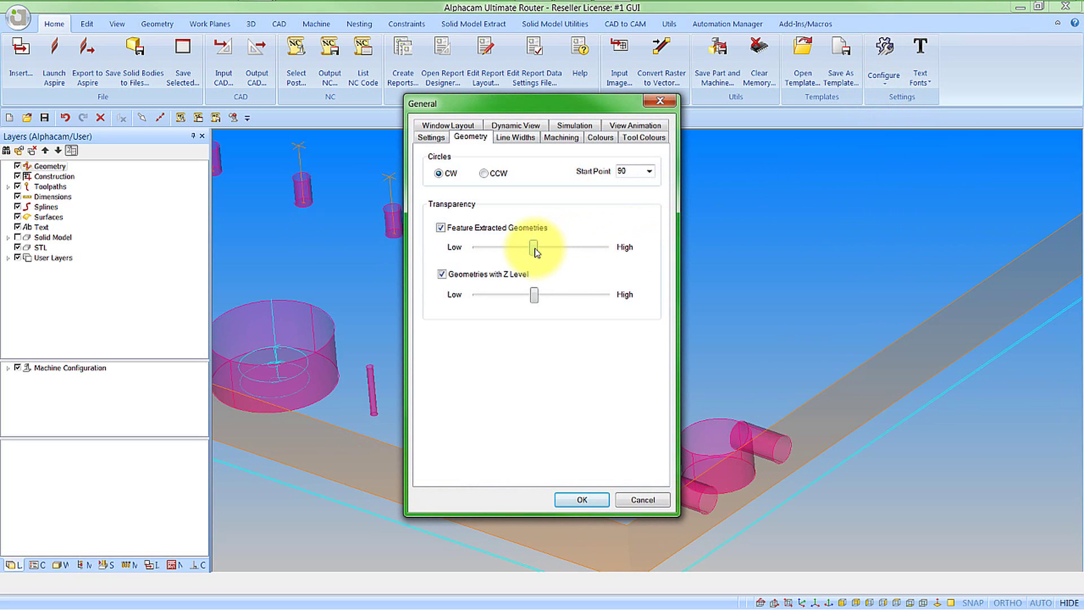
left_click_drag(535, 252, 605, 249)
left_click_drag(534, 294, 628, 301)
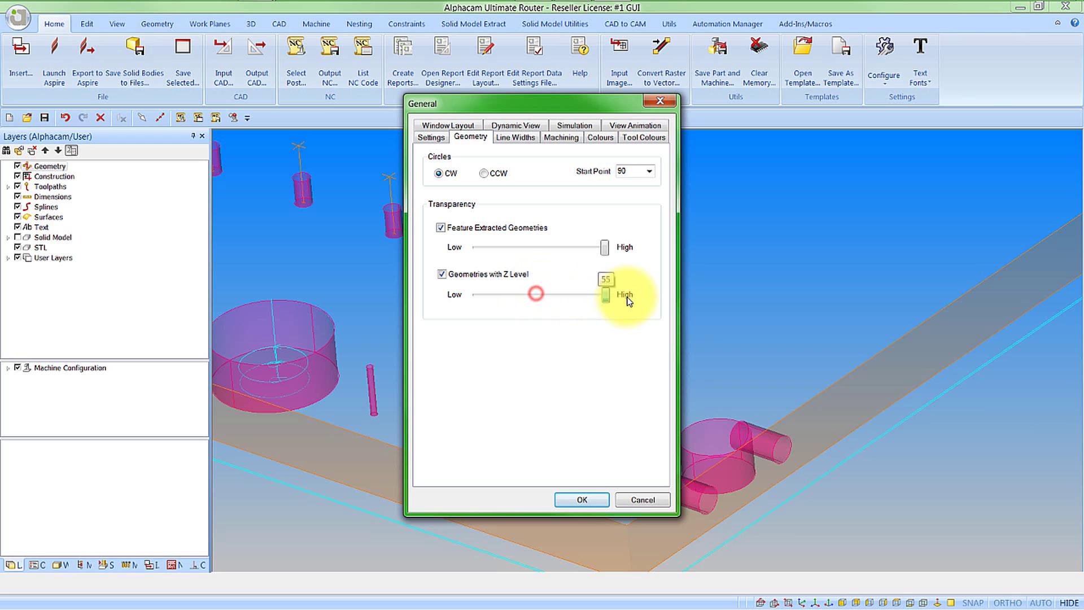
left_click(582, 500)
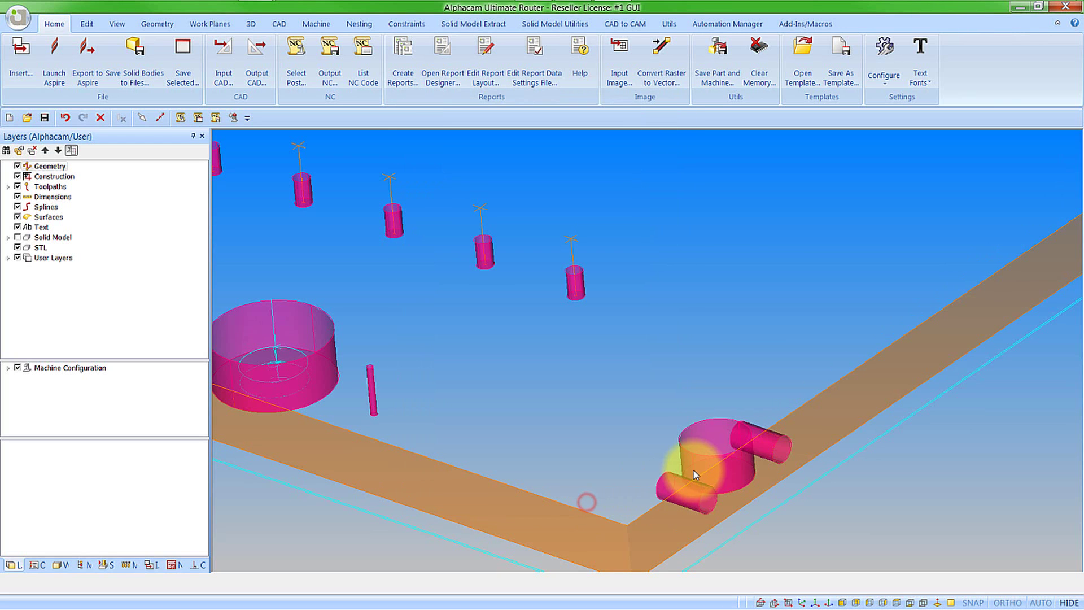
middle_click_drag(707, 478, 673, 453)
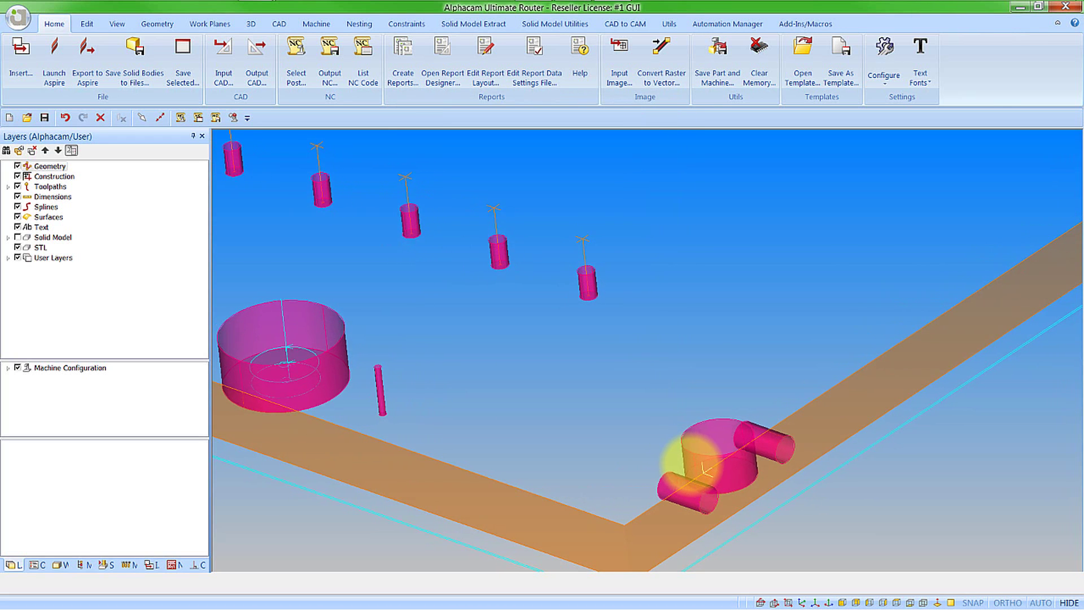
- Lower both feature-extracted and Z-level geometry transparency sliders to Low
left_click(883, 76)
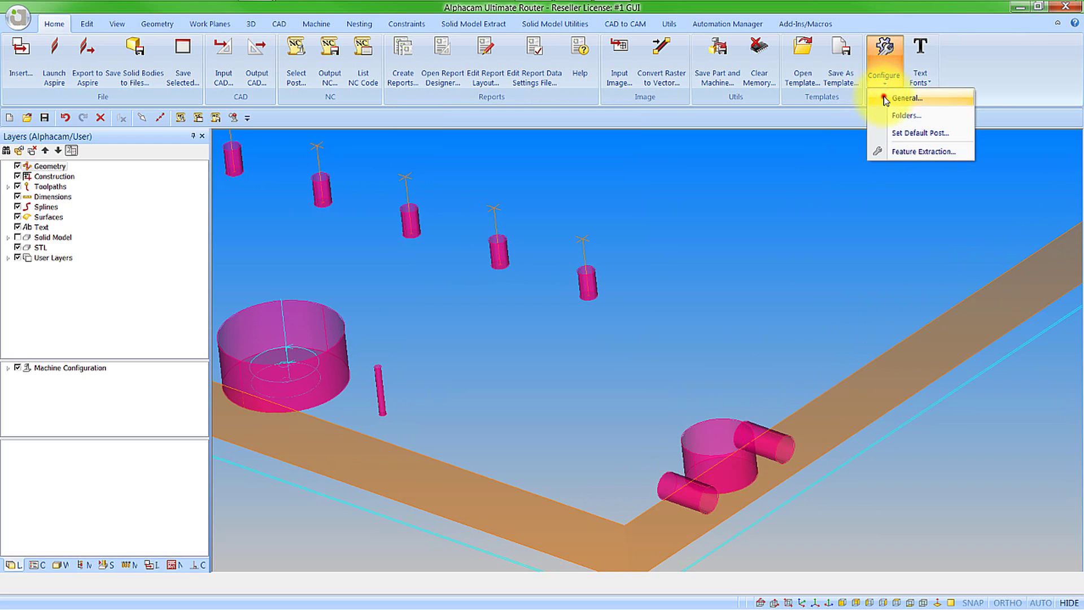
left_click(883, 97)
left_click_drag(606, 250, 446, 249)
left_click_drag(605, 295, 477, 295)
left_click(584, 500)
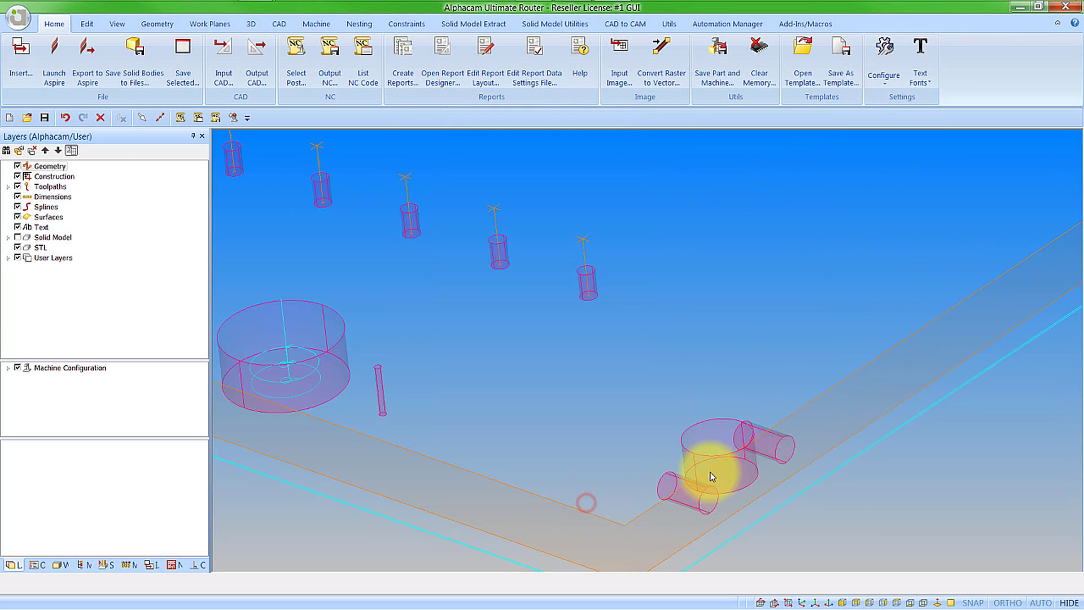
middle_click_drag(718, 472, 900, 506, "shift")
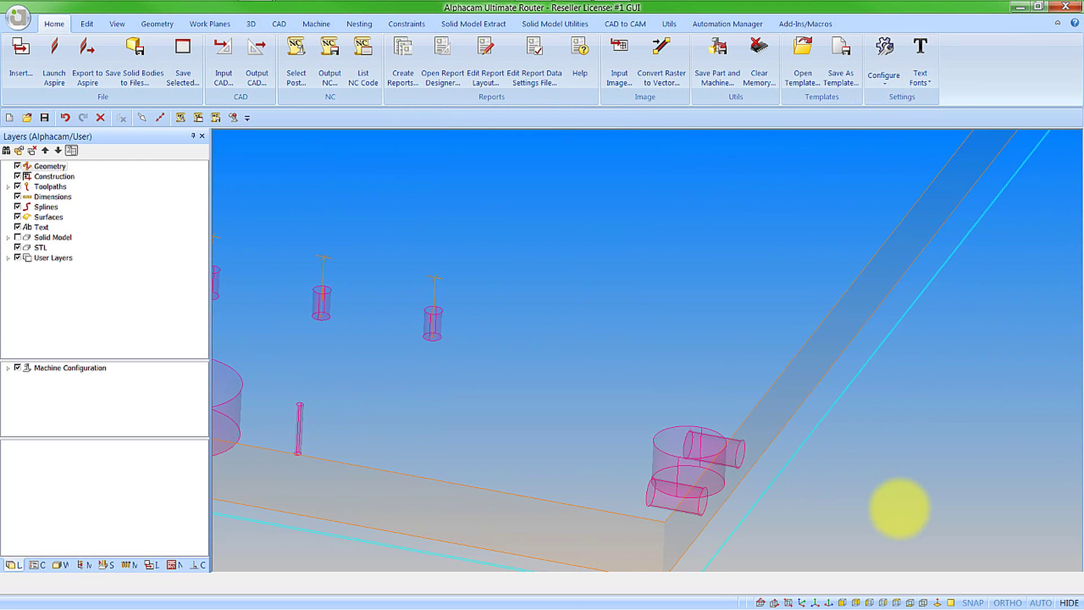
scroll(740, 341, "down", 2)
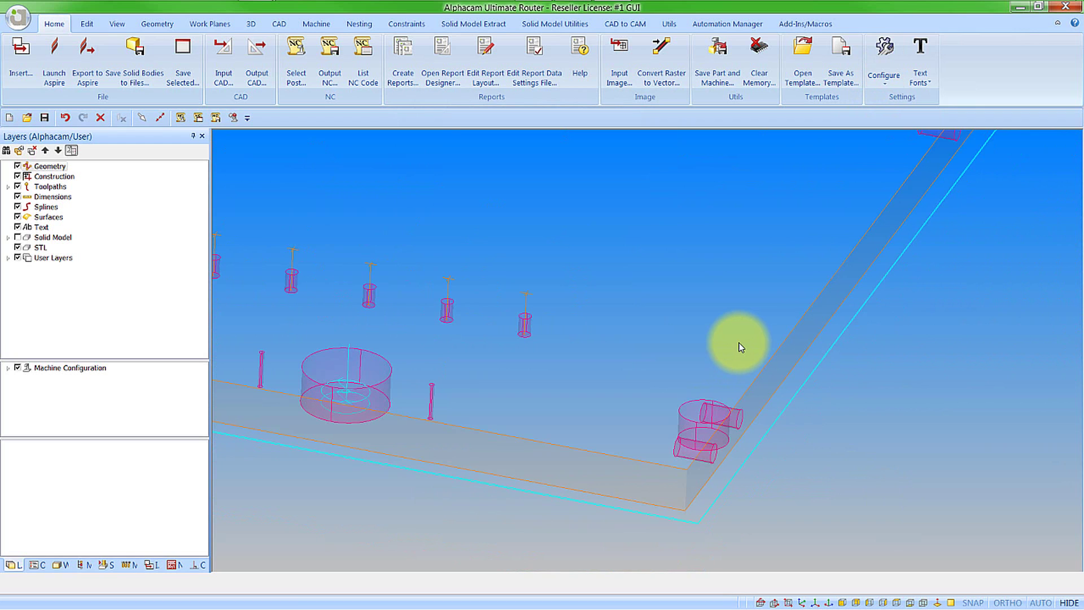